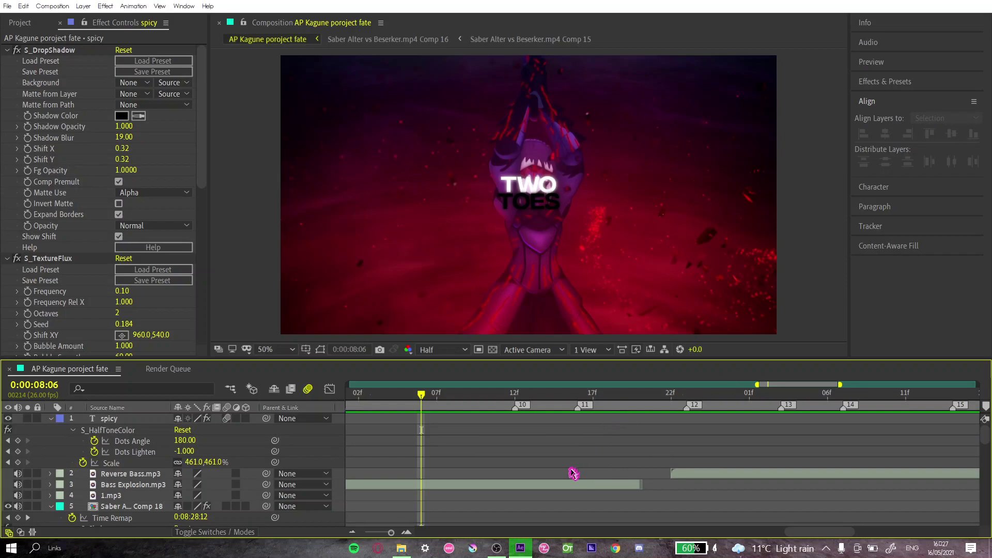
Move the playhead to 0:00:03:10 at the SPICY marker and create three adjustment layers above the spicy text layer
left_click_drag(418, 396, 653, 516)
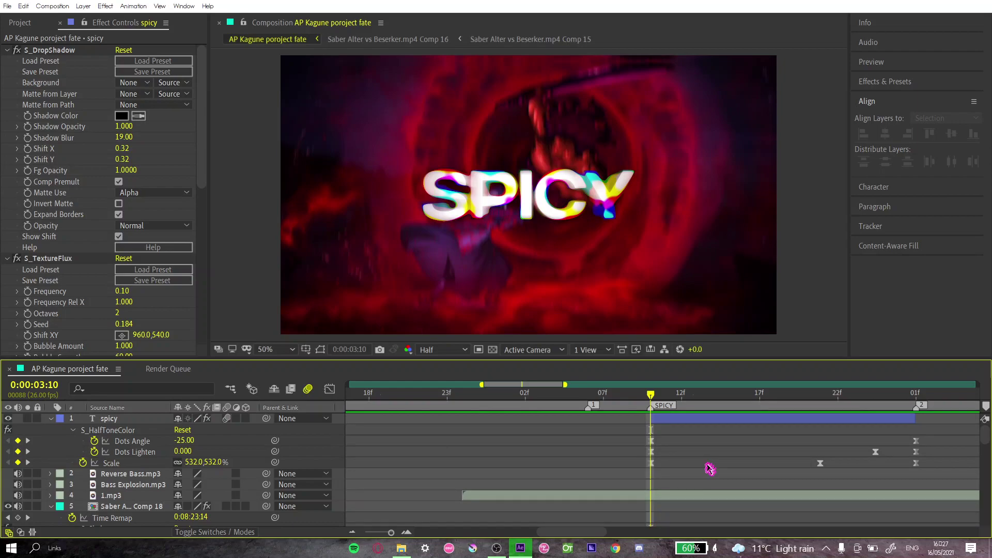
key("ctrl+alt+y")
key("ctrl+alt+y")
key("ctrl+alt+y")
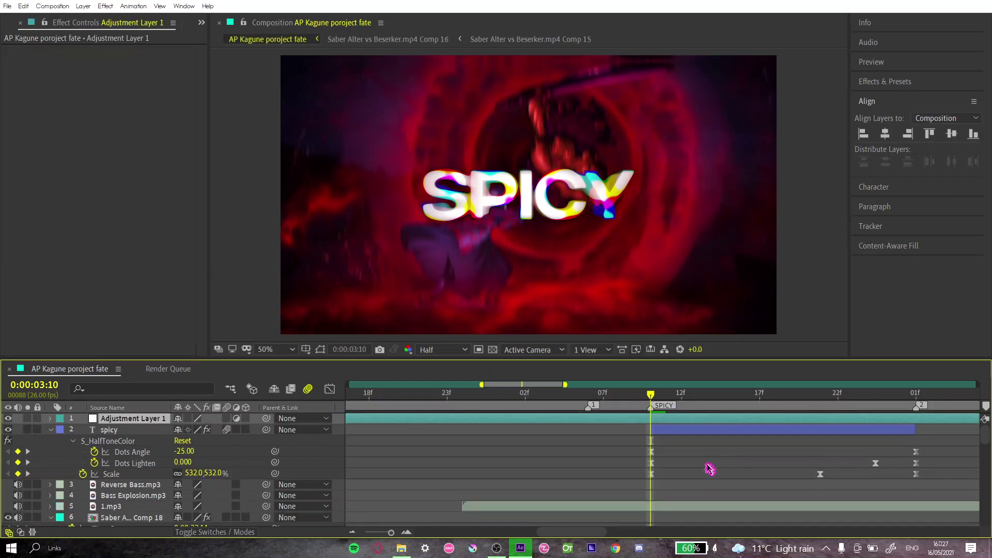
left_click(541, 484)
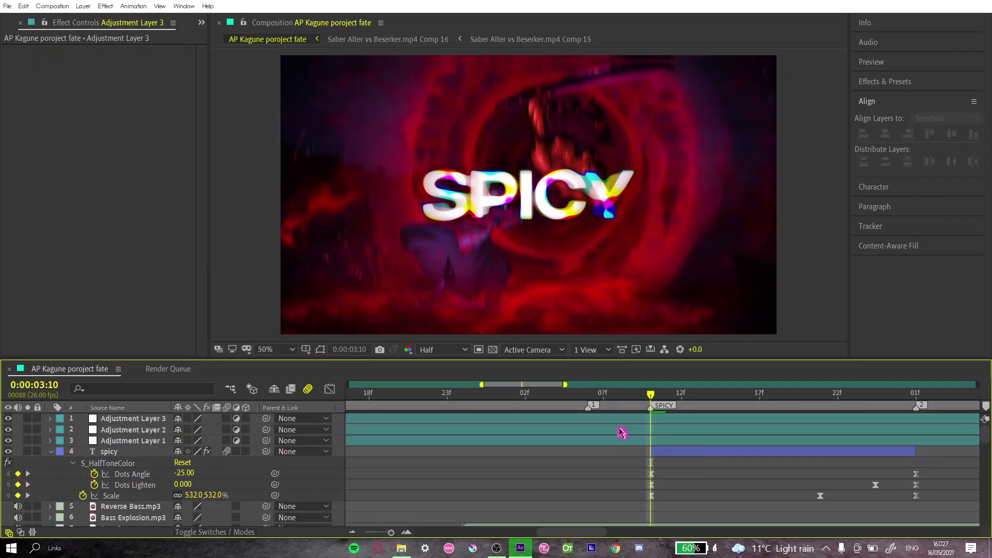
Split all three adjustment layers at marker 1 (0:00:03:06) and group the new pieces together above the originals
key("Page_Up")
key("Page_Up")
key("Page_Up")
key("Page_Up")
key("Page_Up")
key("Page_Up")
key("Page_Up")
key("Page_Up")
key("Page_Up")
key("Page_Up")
key("Page_Up")
key("Page_Up")
key("Page_Up")
key("Page_Up")
key("Page_Up")
key("Page_Up")
key("Page_Up")
key("Page_Up")
key("Page_Up")
key("Page_Up")
key("Page_Up")
key("Page_Up")
key("Page_Up")
key("Page_Up")
key("Page_Up")
key("Page_Up")
key("Page_Up")
key("Page_Up")
key("Page_Up")
key("Page_Up")
key("Page_Up")
key("Page_Up")
key("Page_Up")
key("Page_Up")
key("Page_Up")
key("Page_Up")
key("Page_Up")
key("Page_Up")
key("Page_Up")
key("Page_Up")
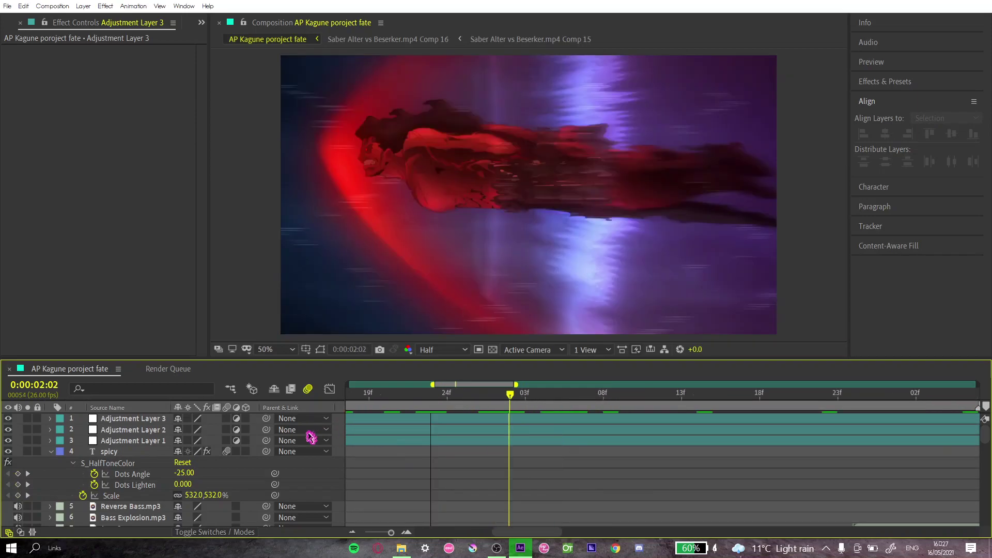
left_click(352, 533)
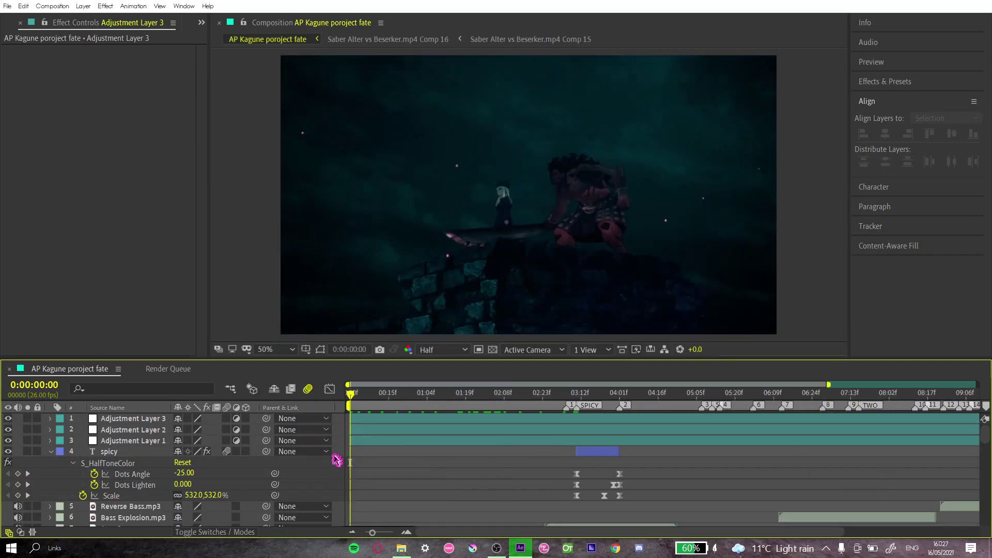
left_click_drag(359, 400, 568, 449)
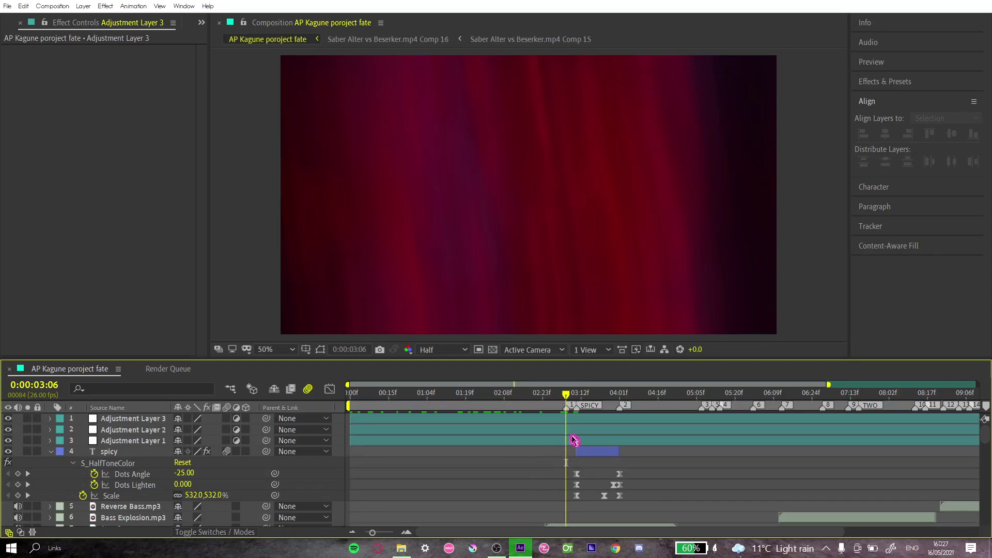
left_click(150, 419)
left_click(156, 442, "shift")
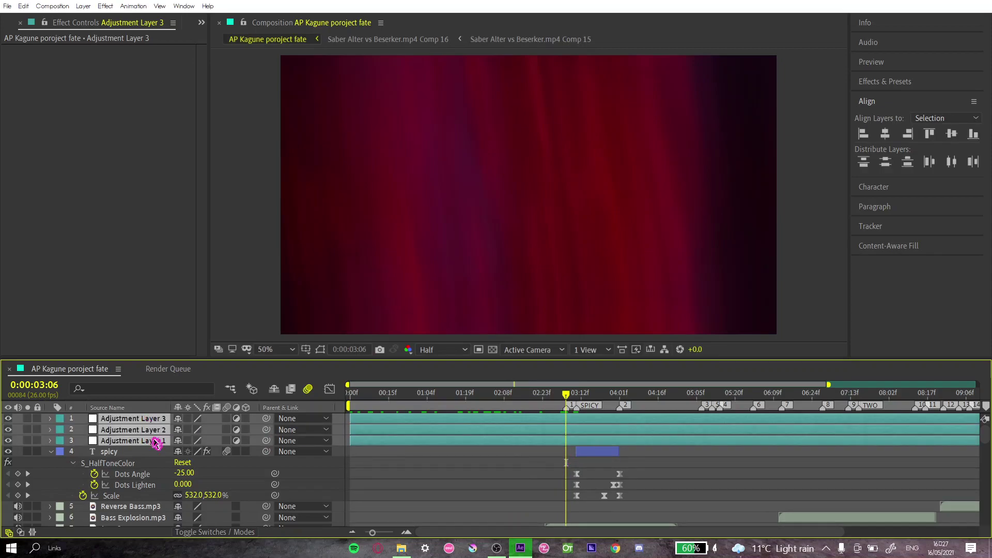
key("ctrl+shift+d")
left_click_drag(148, 444, 150, 426)
Split the top three adjustment layers at marker 2 (0:00:04:01) and regroup the new pieces at the top of the stack
left_click_drag(564, 394, 589, 395)
left_click_drag(585, 436, 620, 451)
key("ctrl+shift+d")
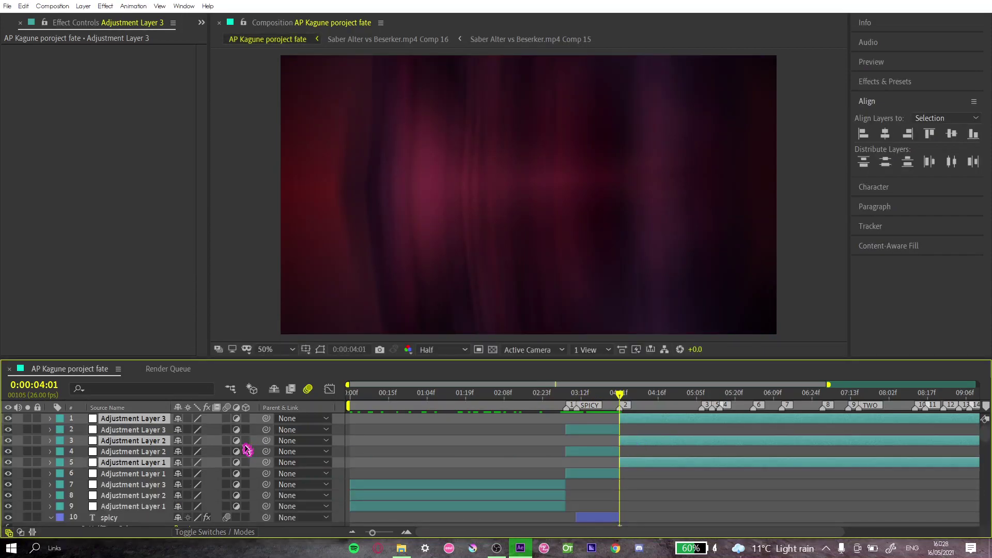
left_click_drag(165, 444, 134, 421)
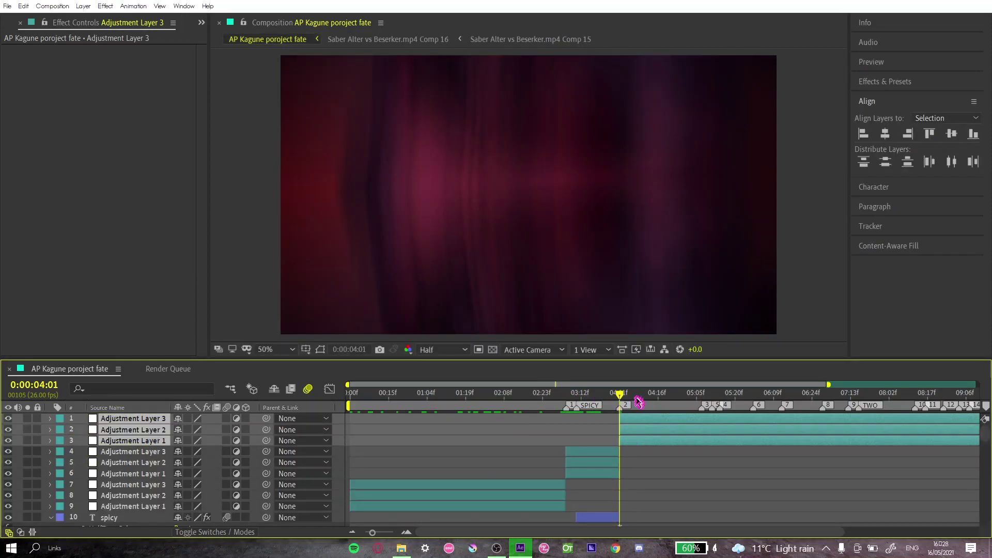
Split the top three adjustment layers at marker 3 (0:00:05:07) and regroup the new pieces at the top of the stack
left_click_drag(629, 400, 708, 453)
key("ctrl+shift+d")
left_click_drag(161, 439, 162, 424)
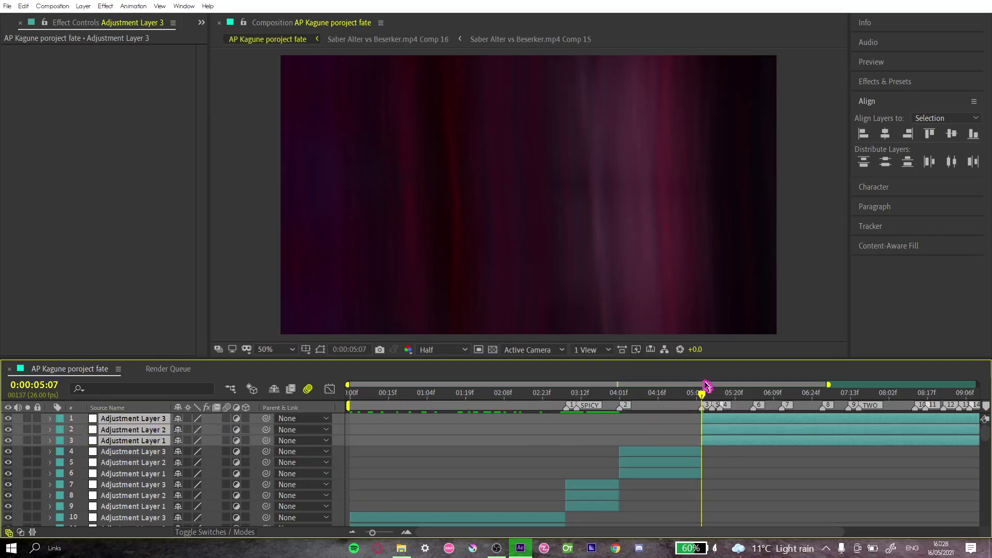
Split the top three adjustment layers at marker 4, shortly after 0:00:05:07, and regroup the new pieces at the top of the stack
left_click_drag(705, 394, 728, 432)
key("ctrl+shift+d")
left_click_drag(167, 441, 129, 413)
Split the top three adjustment layers at marker 6 (0:00:06:01) and regroup the new pieces at the top of the stack
left_click_drag(719, 395, 751, 400)
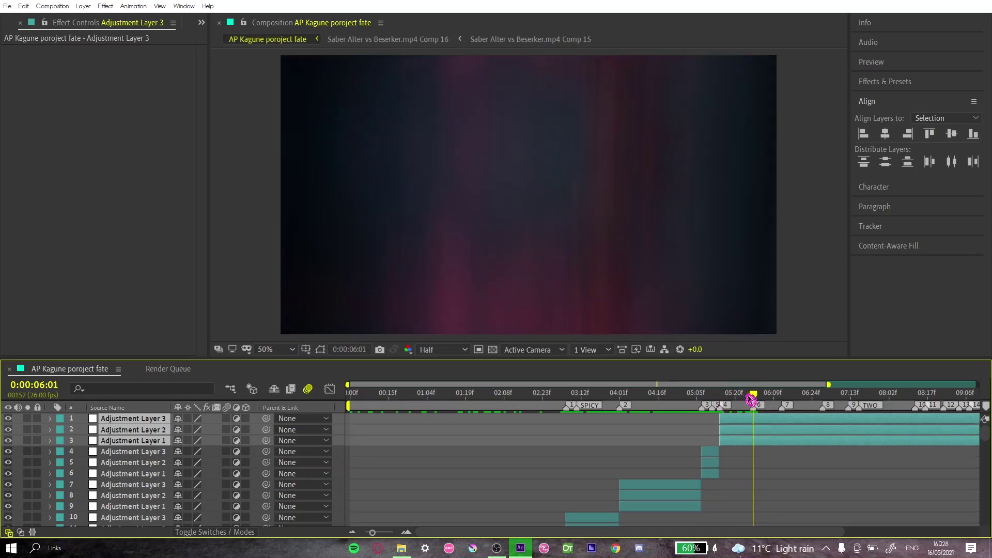
key("ctrl+shift+d")
left_click_drag(163, 442, 160, 431)
key("Page_Up")
key("Page_Up")
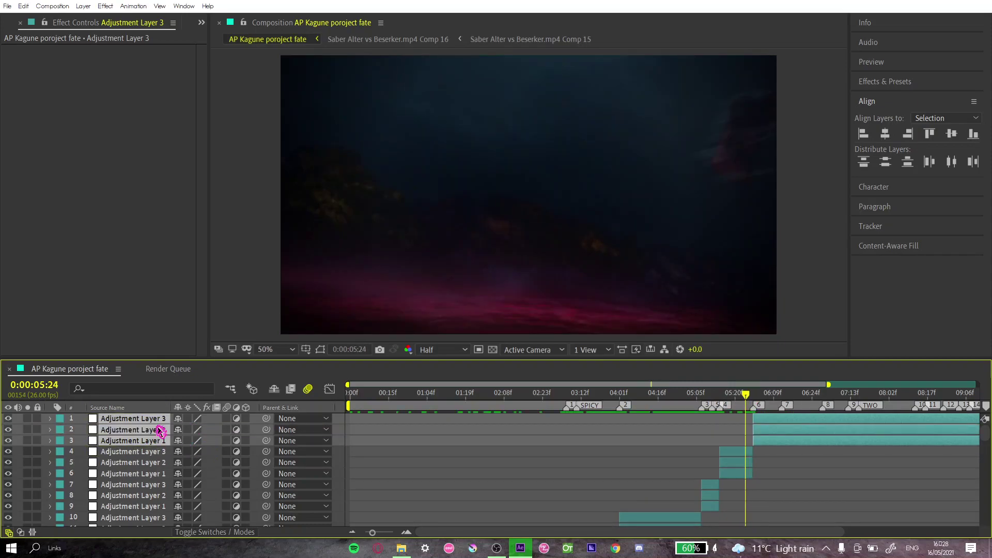
key("Page_Down")
key("Page_Down")
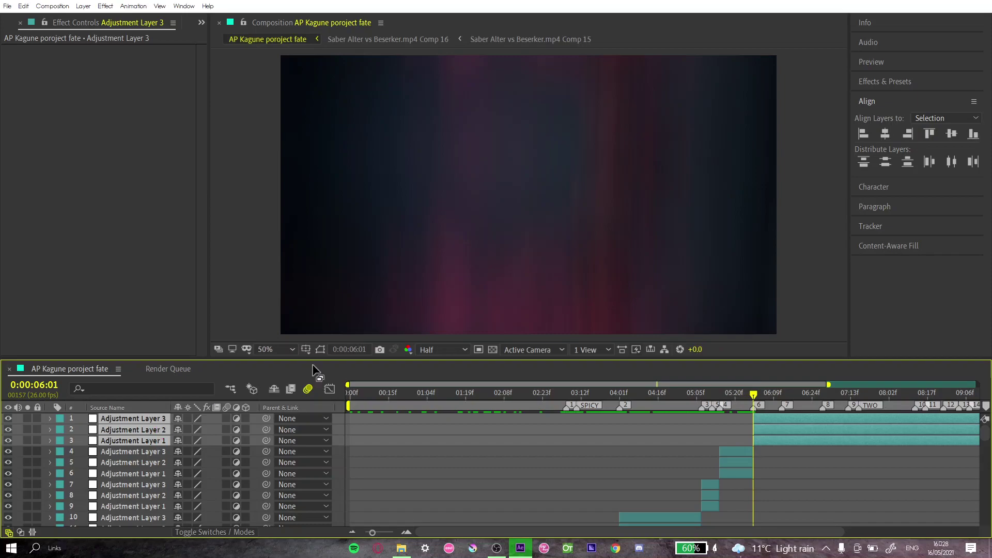
left_click_drag(748, 404, 785, 418)
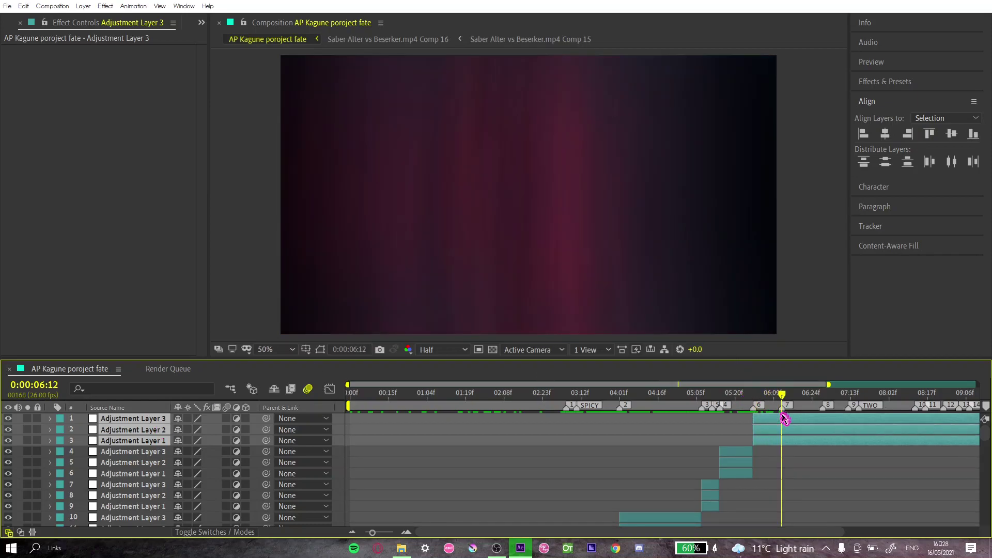
key("ctrl+shift+d")
key("Page_Up")
key("Page_Up")
key("Page_Up")
key("Page_Up")
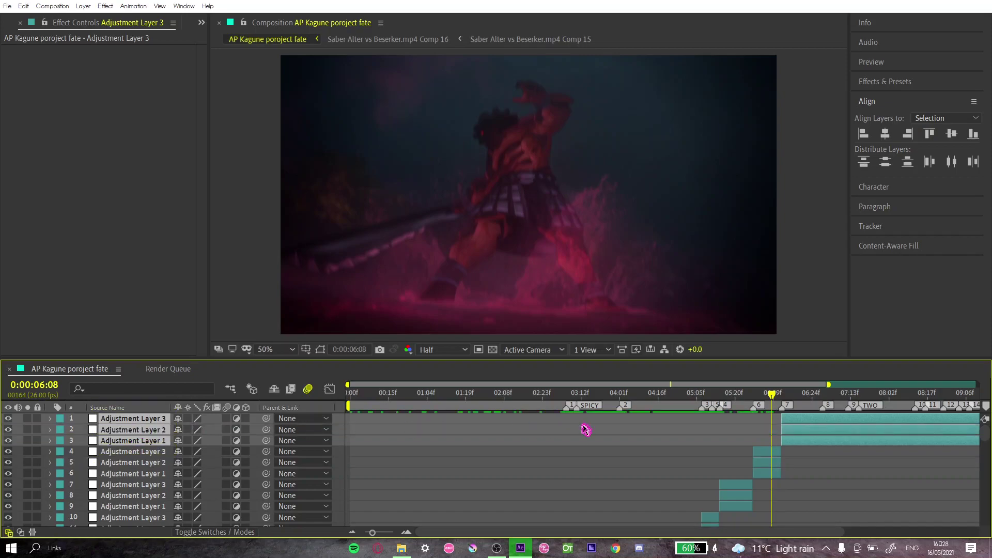
key("ctrl+z")
Split the top three adjustment layers at marker 8, regroup the new pieces on top, and split those again at 0:00:08:12
left_click_drag(775, 393, 824, 434)
key("ctrl+shift+d")
left_click_drag(132, 445, 130, 414)
left_click_drag(822, 398, 912, 443)
key("ctrl+shift+d")
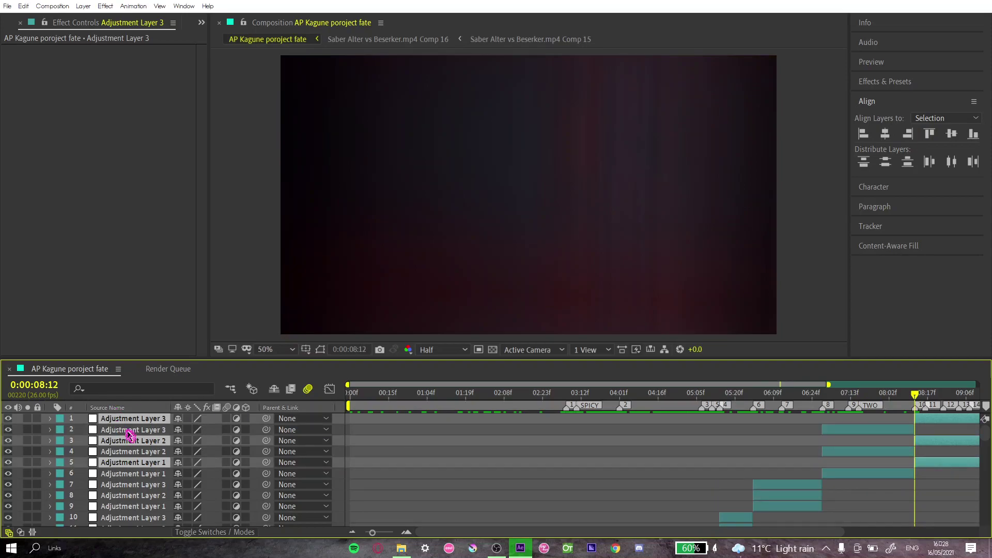
Split the top three adjustment layers at marker 12 (0:00:08:23) and regroup the new pieces at the top of the stack
left_click_drag(911, 395, 817, 452)
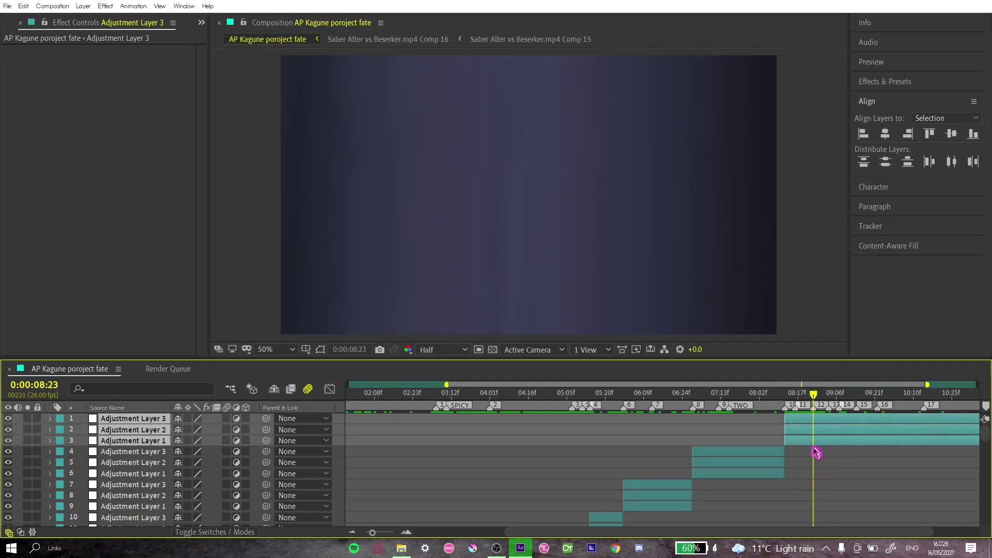
key("ctrl+shift+d")
left_click_drag(160, 436, 158, 435)
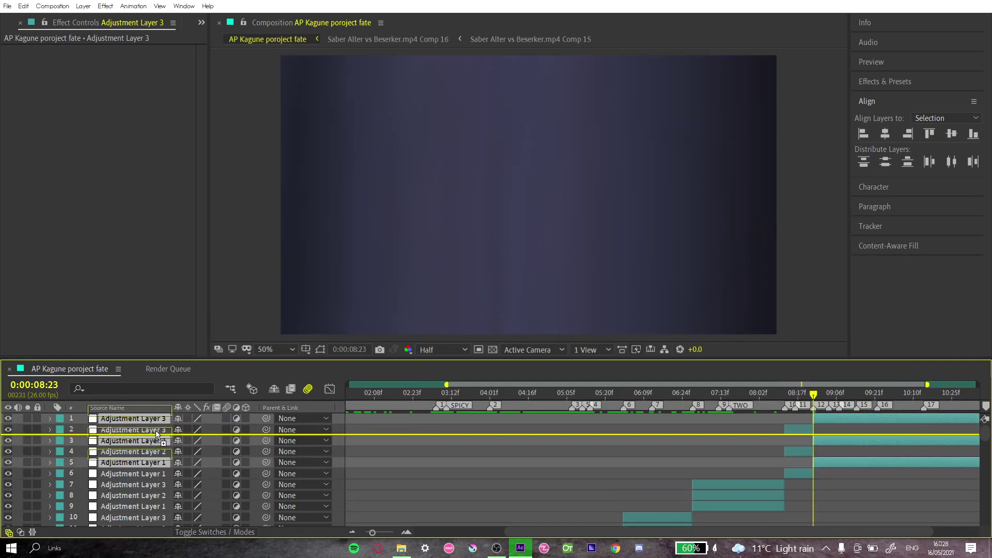
Split the top three adjustment layers at marker 14 (0:00:09:07) and regroup the new pieces at the top of the stack
scroll(825, 424, "right", 1)
scroll(825, 424, "right", 1)
key("space")
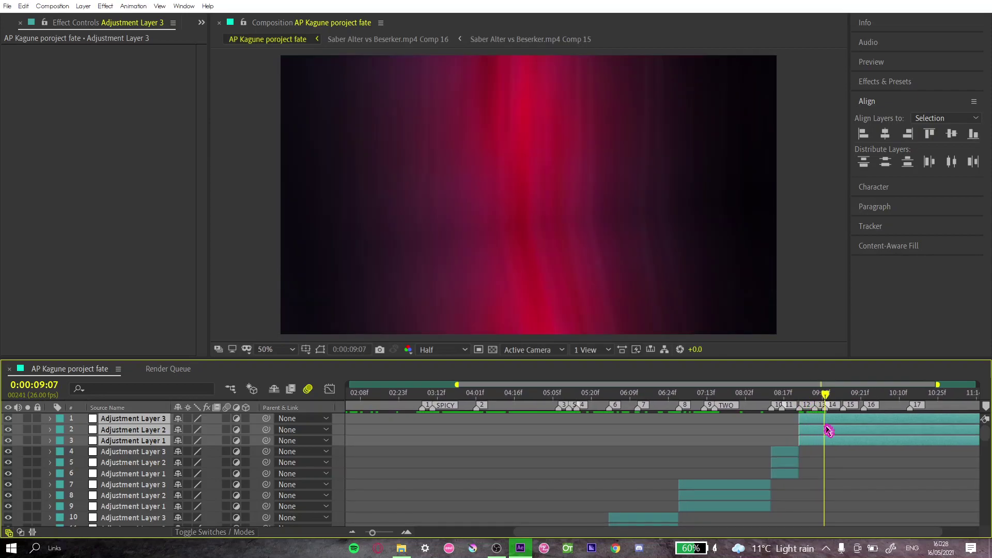
key("ctrl+shift+d")
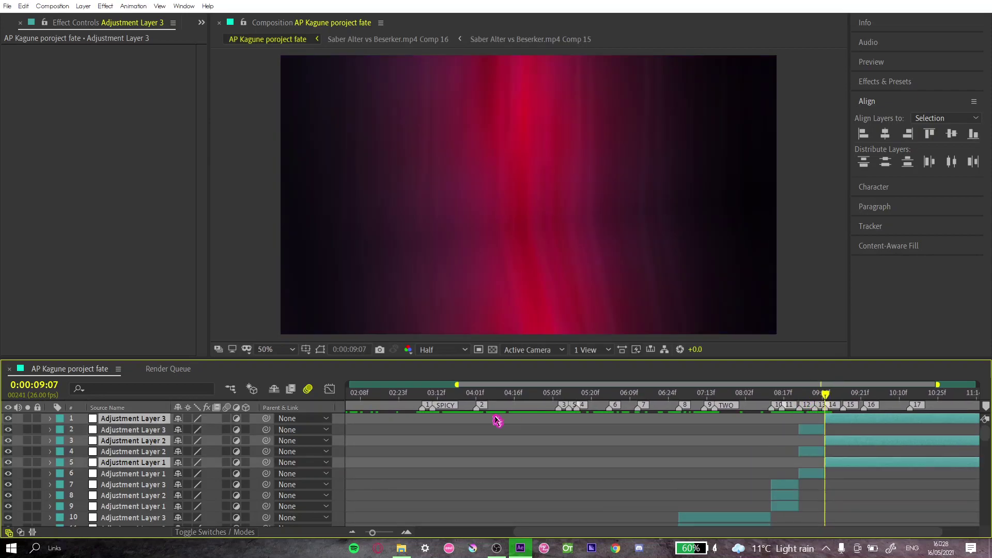
left_click(161, 439)
Split the top three adjustment layers at marker 16 (0:00:09:22) and regroup the new pieces at the top of the stack
left_click_drag(828, 394, 865, 440)
key("ctrl+shift+d")
left_click_drag(158, 441, 181, 431)
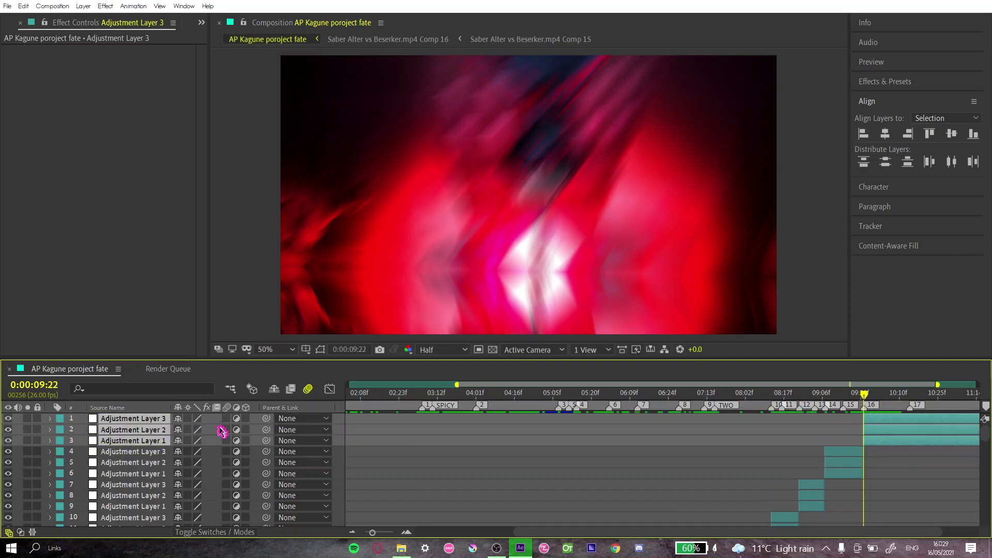
Trim the ends of the top three adjustment layers to about 0:00:10:13 at marker 17 and return the playhead to 0:00:00:00
left_click_drag(864, 396, 911, 425)
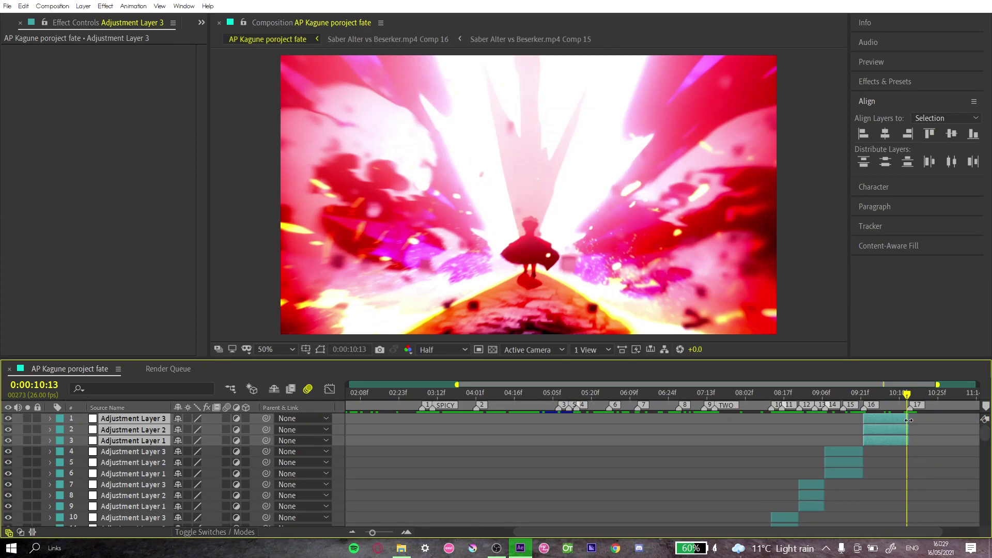
left_click(716, 447)
key("space")
scroll(483, 462, "down", 2)
scroll(483, 462, "down", 15)
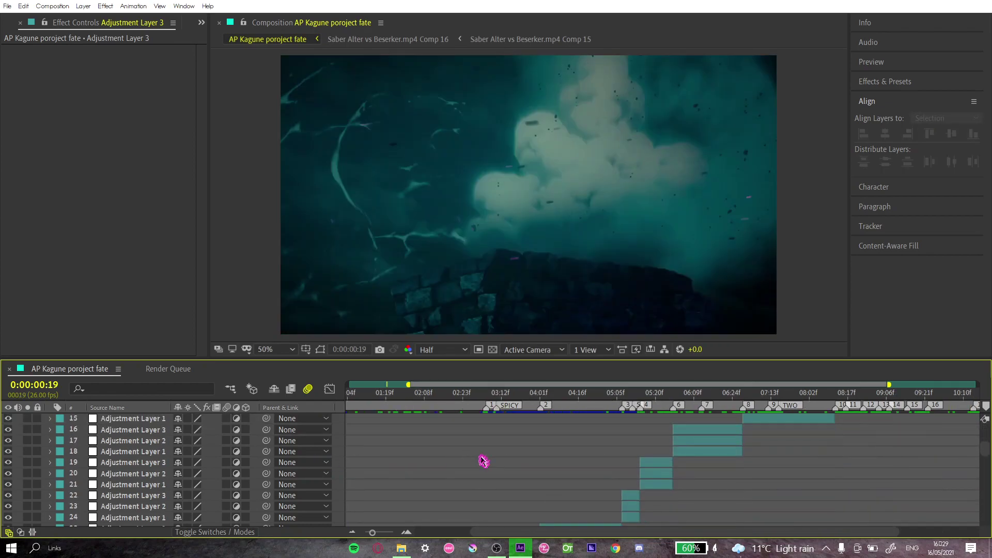
key("space")
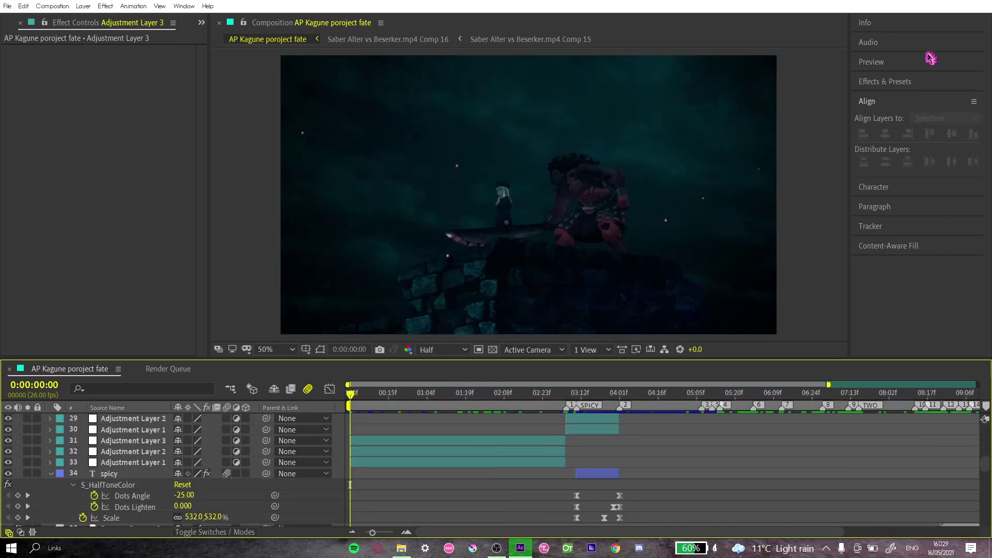
Search the effects for "detail" and apply Detail-preserving Upscale to Adjustment Layer 1 in the first segment (layer 33)
left_click(923, 92)
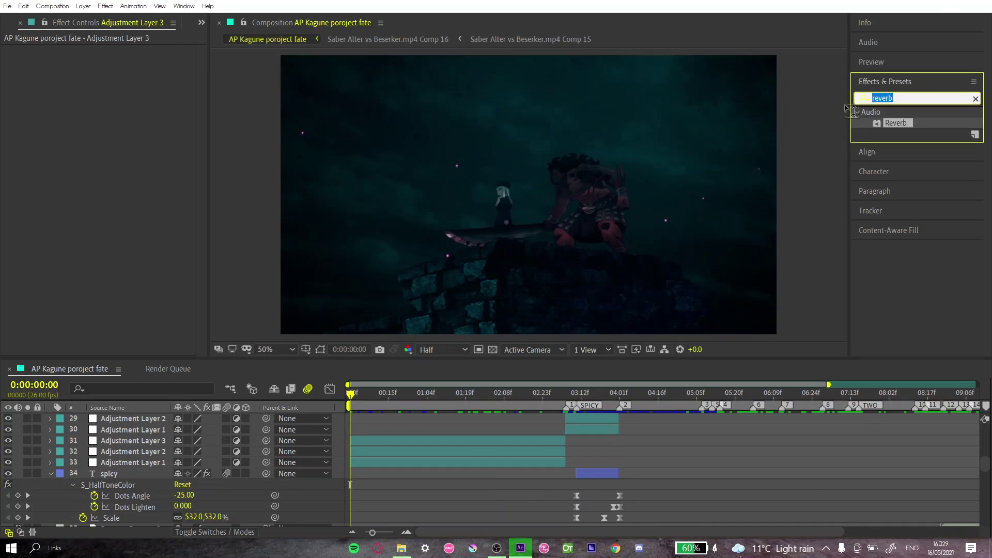
type("detail")
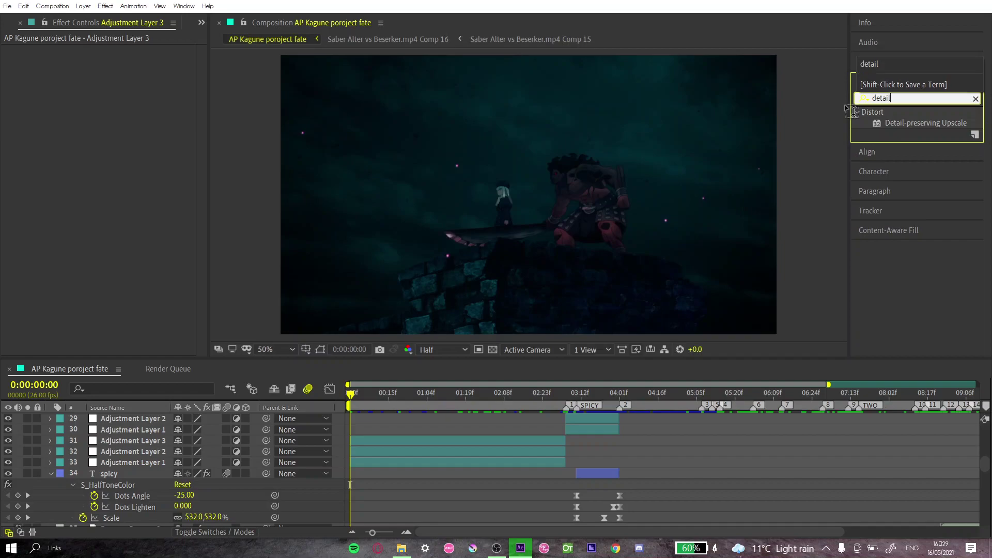
left_click(956, 124)
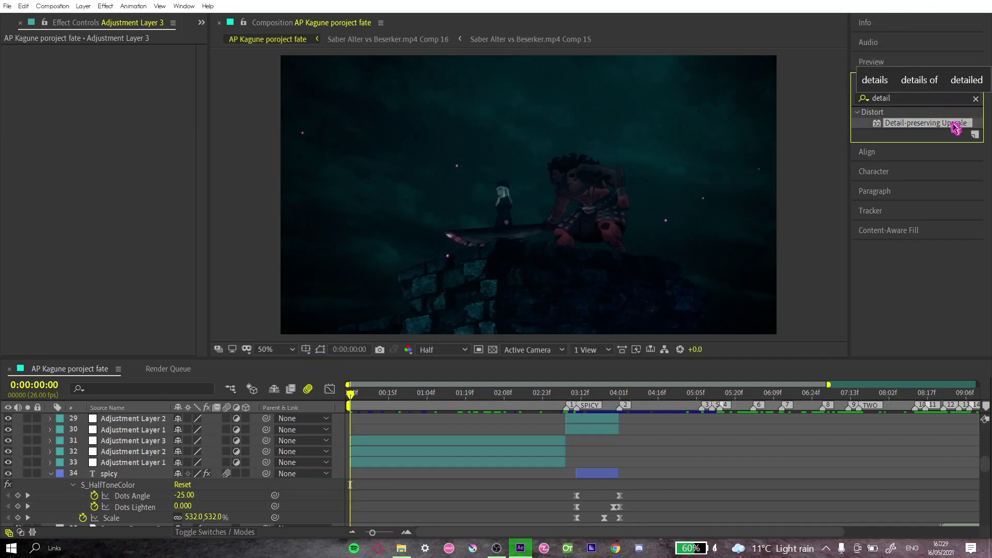
left_click(415, 464)
left_click_drag(917, 144, 11, 127)
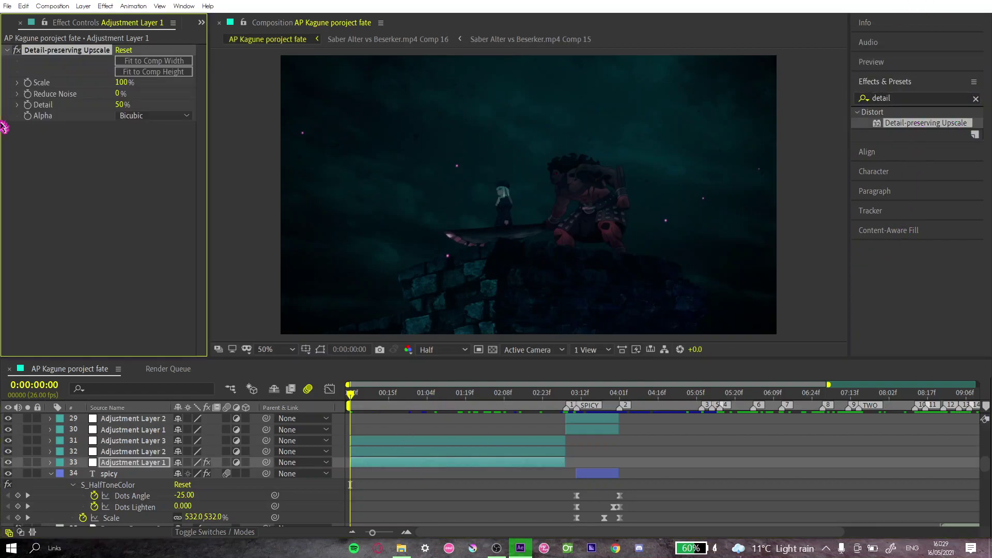
Set the Detail-preserving Upscale effect's Reduce Noise to 100%, Detail to 100% and Alpha to Detail-preserving
left_click_drag(118, 95, 215, 105)
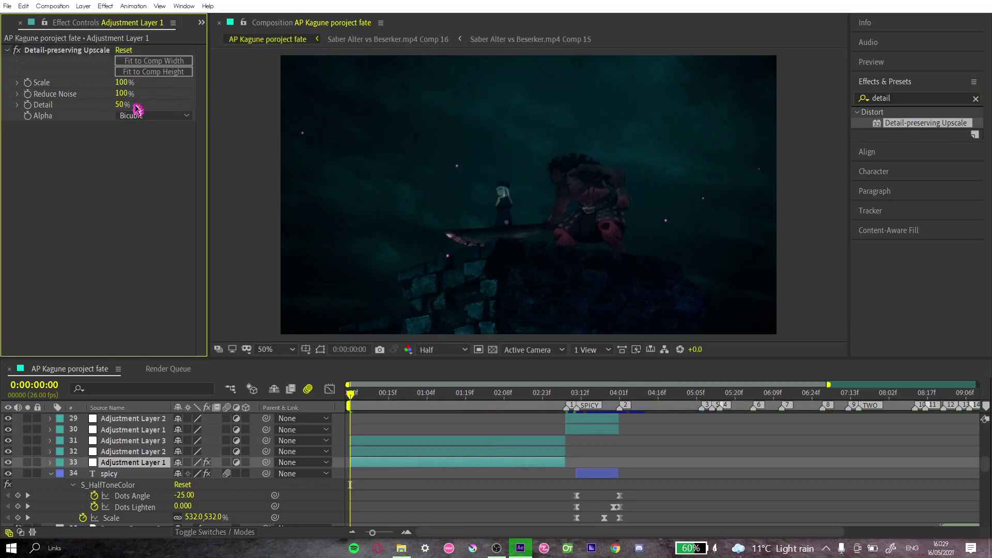
left_click(176, 116)
left_click(189, 135)
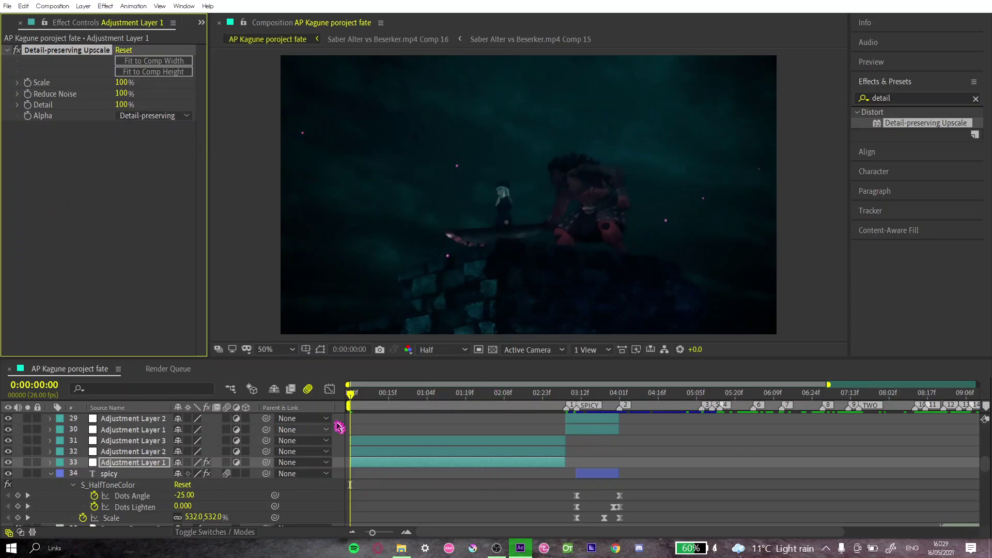
Apply Unsharp Mask to Adjustment Layer 3 in the first segment (layer 31) with Amount 30 and Radius 12
left_click(428, 443)
left_click_drag(358, 401, 482, 439)
left_click(878, 110)
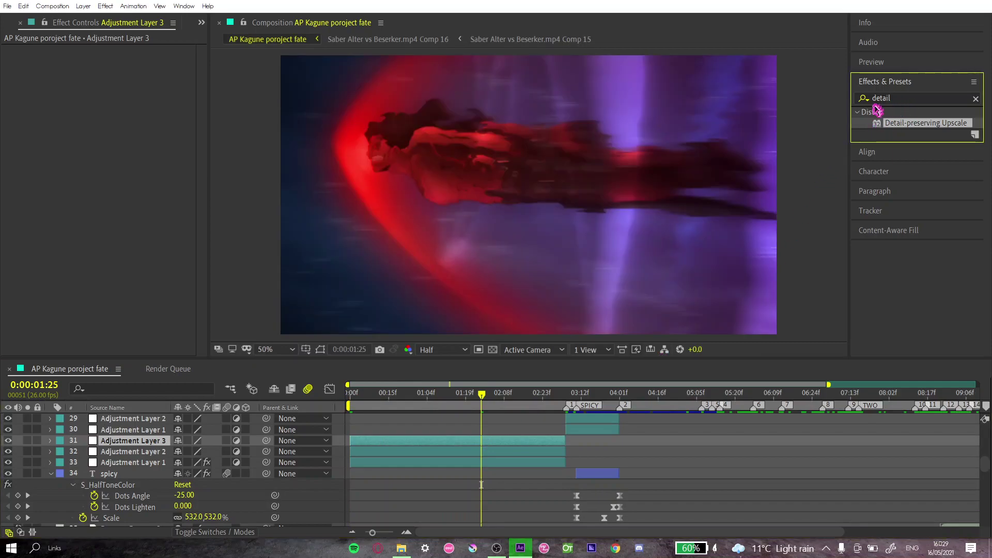
left_click(900, 94)
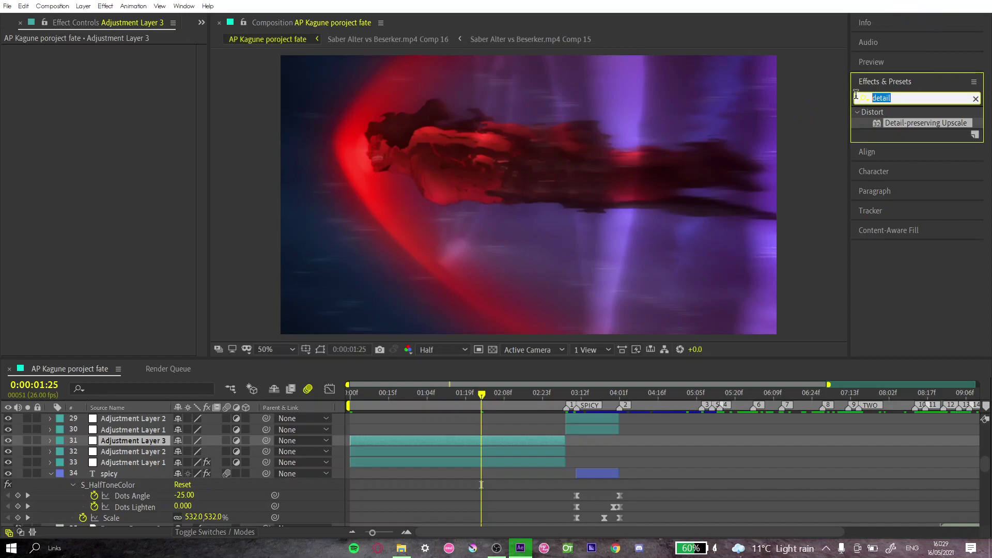
type("unsharp")
left_click_drag(924, 147, 463, 441)
type("20")
key("Return")
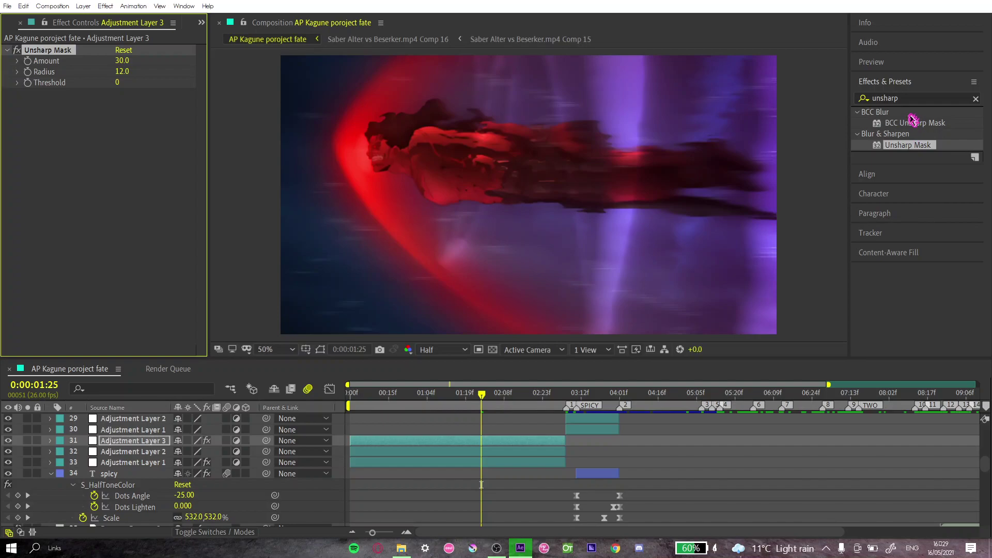
Add Sharpen above Unsharp Mask on Adjustment Layer 3 in the first segment (layer 31) with Sharpen Amount 30
left_click(912, 98)
type("s")
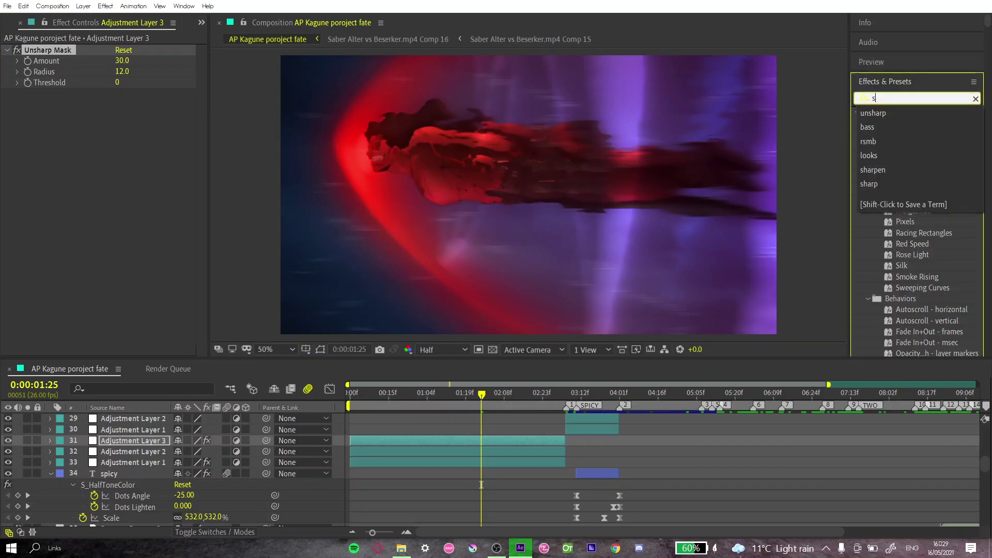
type("harp")
double_click(915, 189)
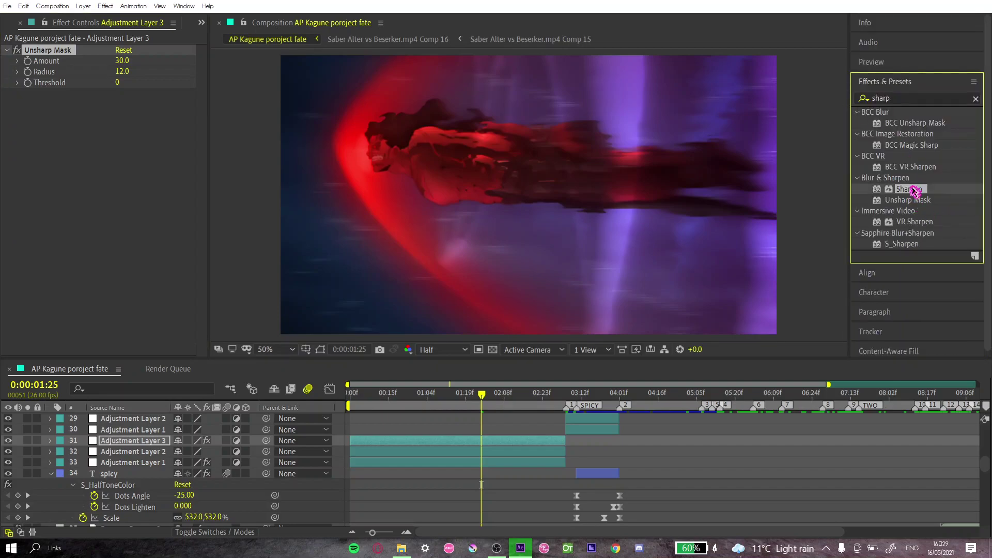
left_click_drag(46, 95, 40, 49)
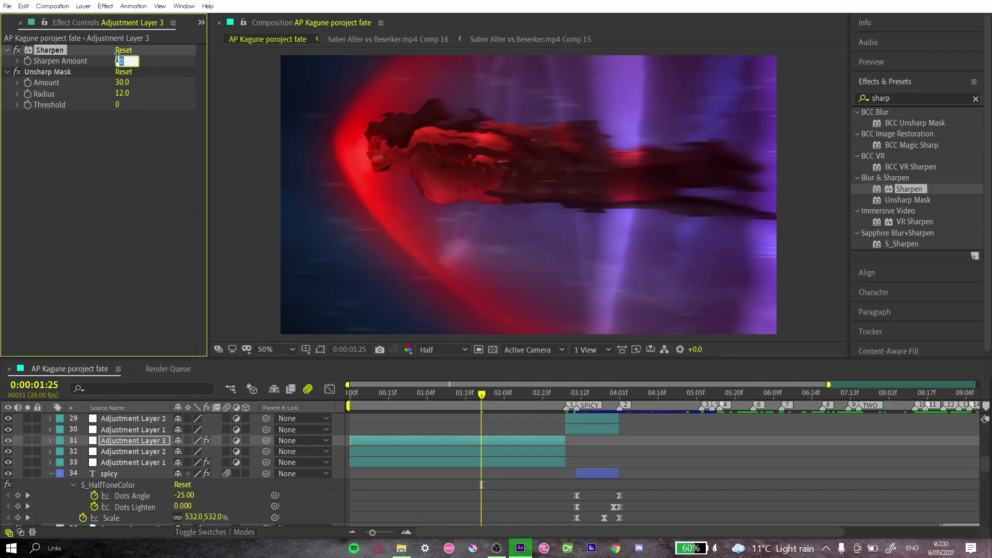
type("30")
key("Return")
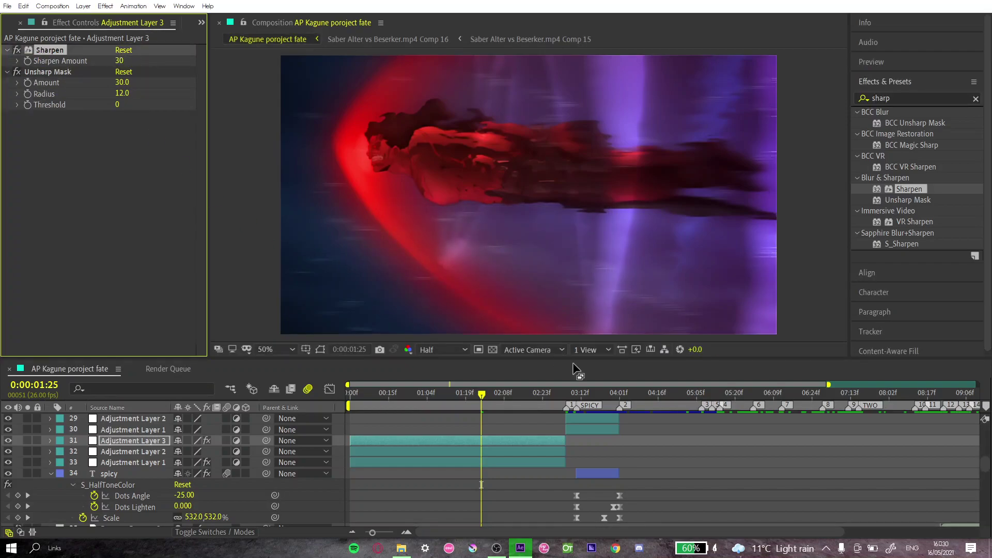
Examine the sharpened image up close at 200% magnification at 0:00:01:17 and 0:00:03:00
left_click(632, 445)
key("Page_Up")
key("Page_Up")
key("Page_Up")
key("Page_Up")
key("Page_Up")
key("Page_Up")
key("Page_Up")
key("Page_Up")
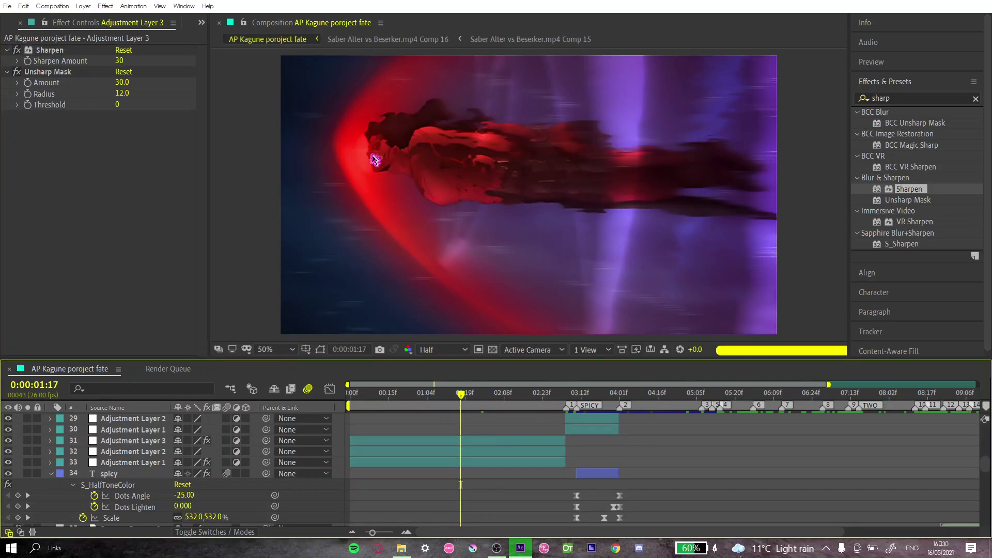
scroll(423, 201, "up", 2)
scroll(375, 159, "up", 2)
left_click_drag(374, 159, 566, 243)
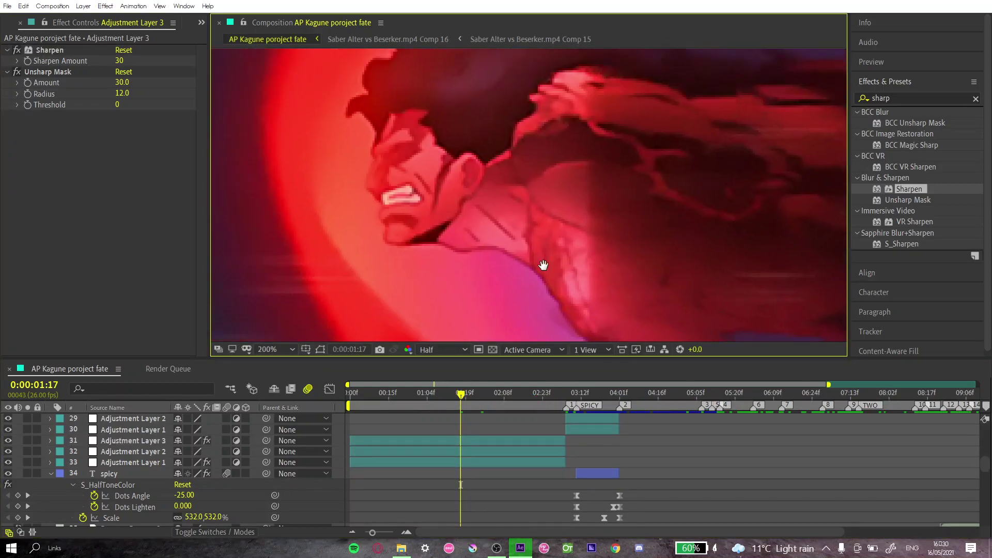
left_click_drag(470, 398, 550, 432)
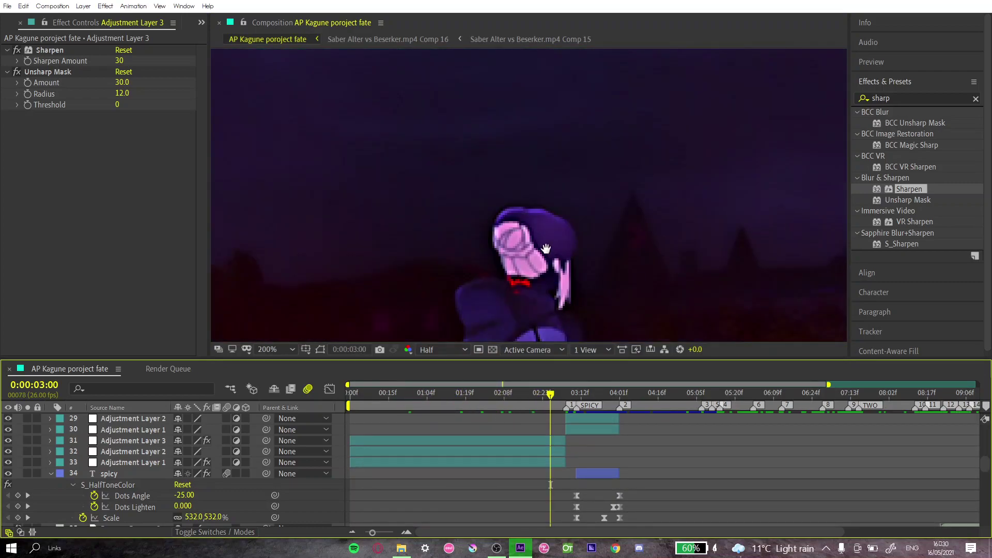
left_click_drag(276, 204, 653, 203)
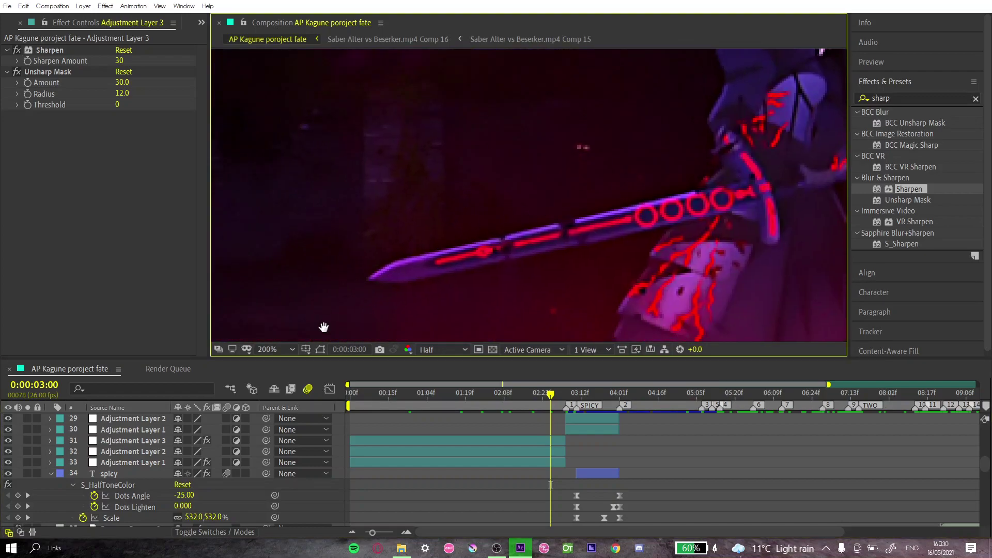
Compare the frame at 0:00:03:00 with the upscale layer (layer 33) hidden and shown, viewing it at 50% magnification
left_click(9, 462)
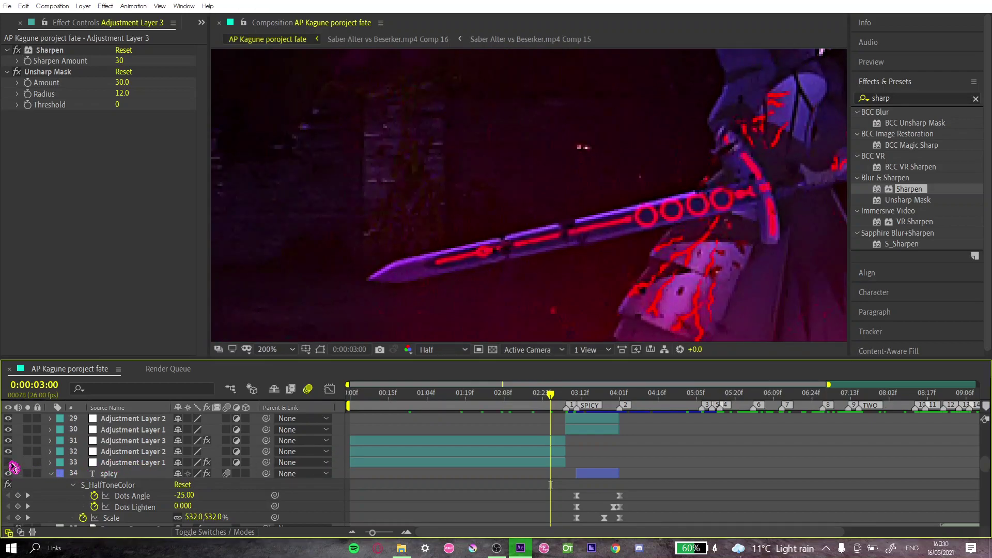
scroll(432, 251, "down", 5)
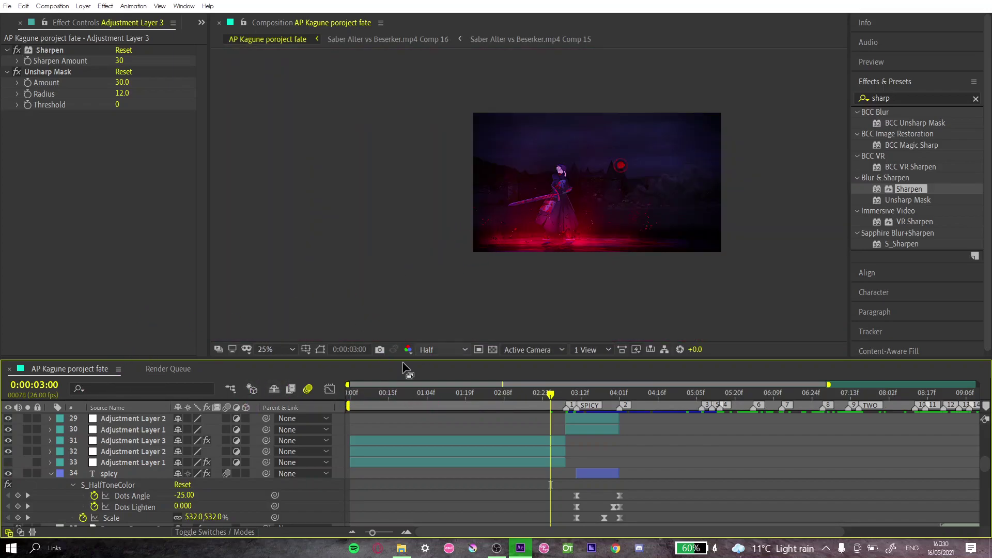
left_click(275, 349)
left_click(310, 137)
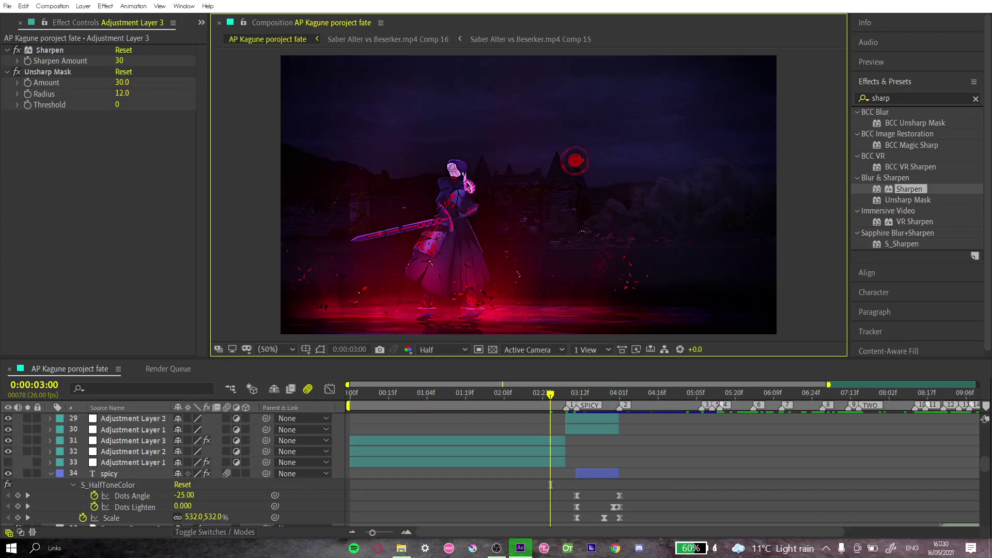
key("period")
key("period")
key("comma")
key("comma")
key("comma")
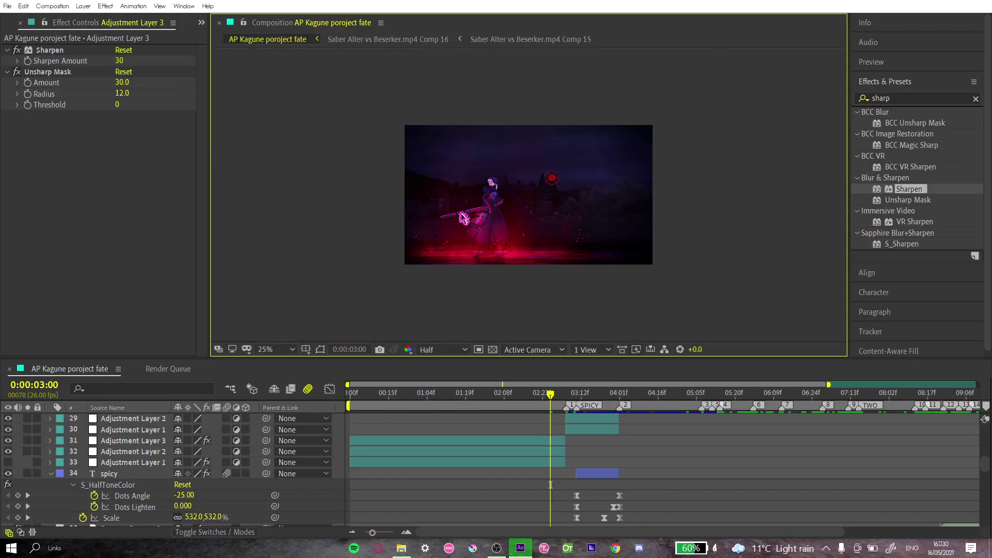
key("period")
left_click(269, 350)
left_click(314, 134)
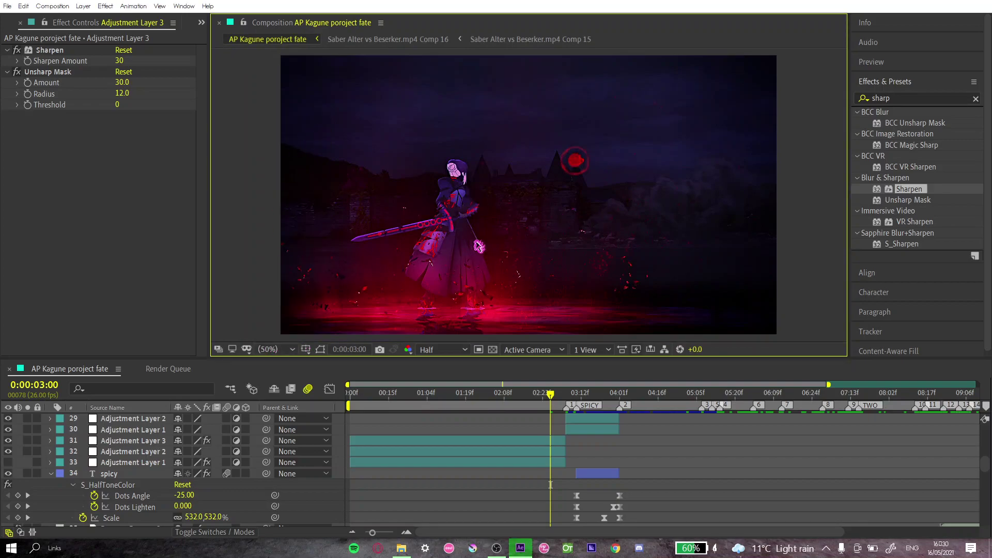
left_click(8, 462)
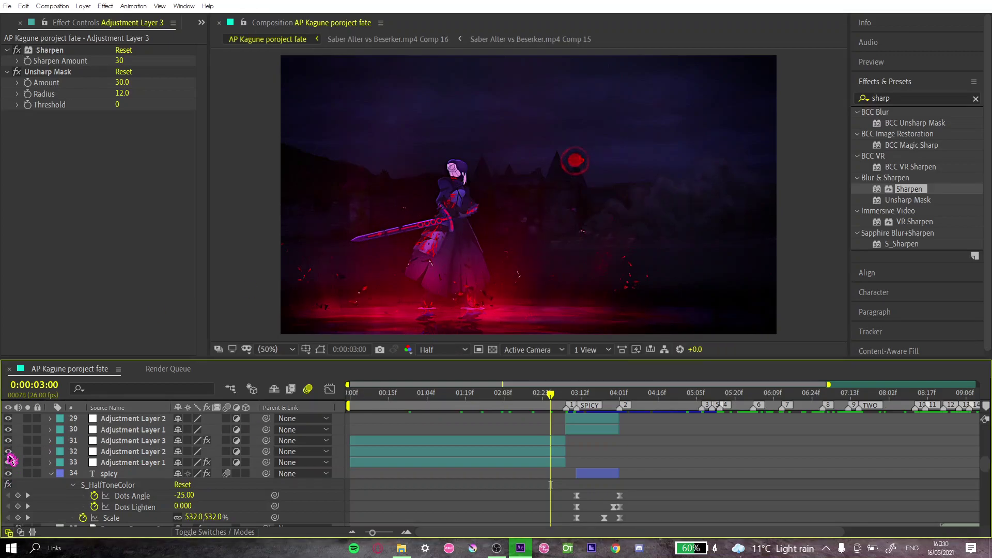
left_click(7, 452)
Move the playhead to 0:00:03:13 and copy the Detail-preserving Upscale effect from Adjustment Layer 1 in the first segment (layer 33)
left_click_drag(556, 406, 588, 411)
scroll(587, 436, "up", 2)
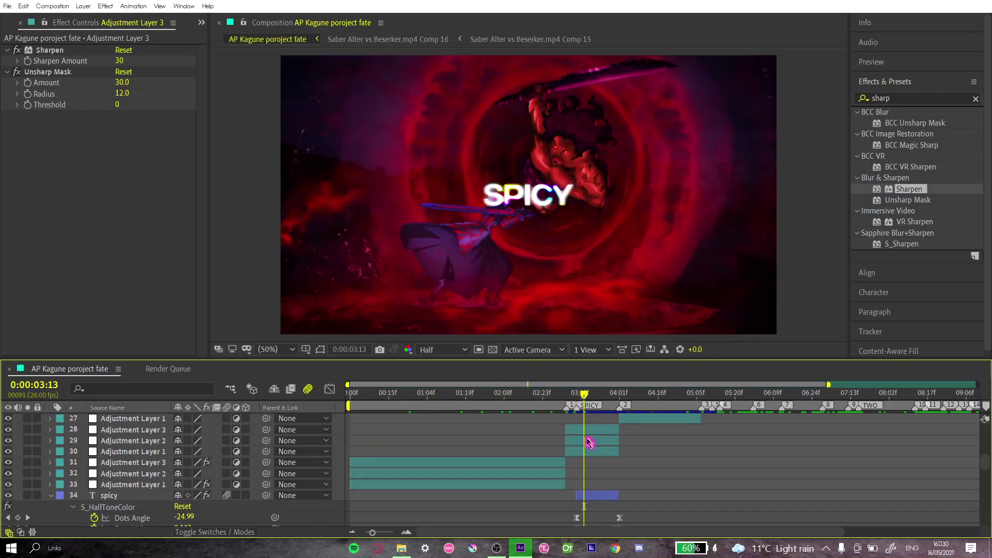
left_click(588, 440)
left_click(589, 451)
left_click(505, 484)
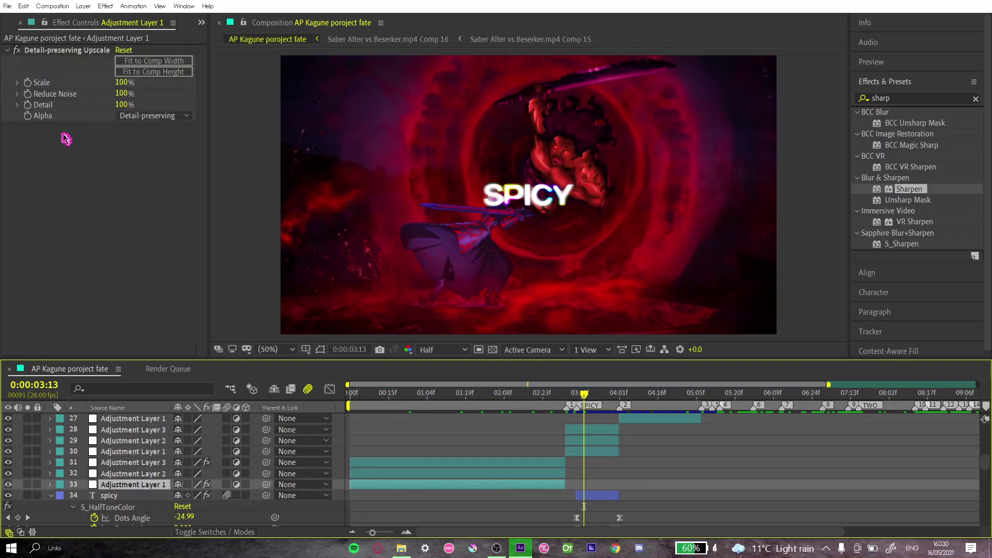
left_click(56, 50)
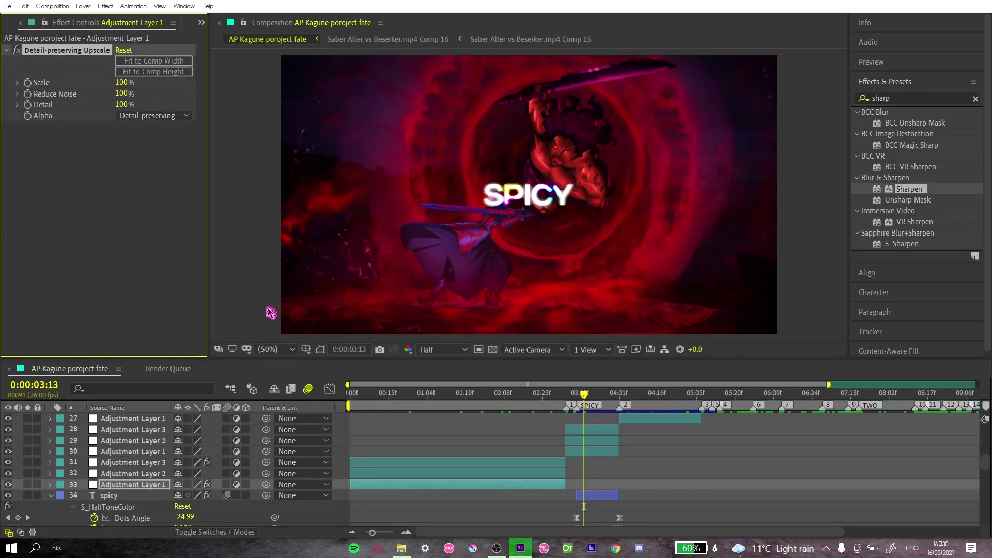
Paste the Detail-preserving Upscale effect onto Adjustment Layer 1 in every remaining segment, from layer 30 up to layer 3
left_click(588, 453)
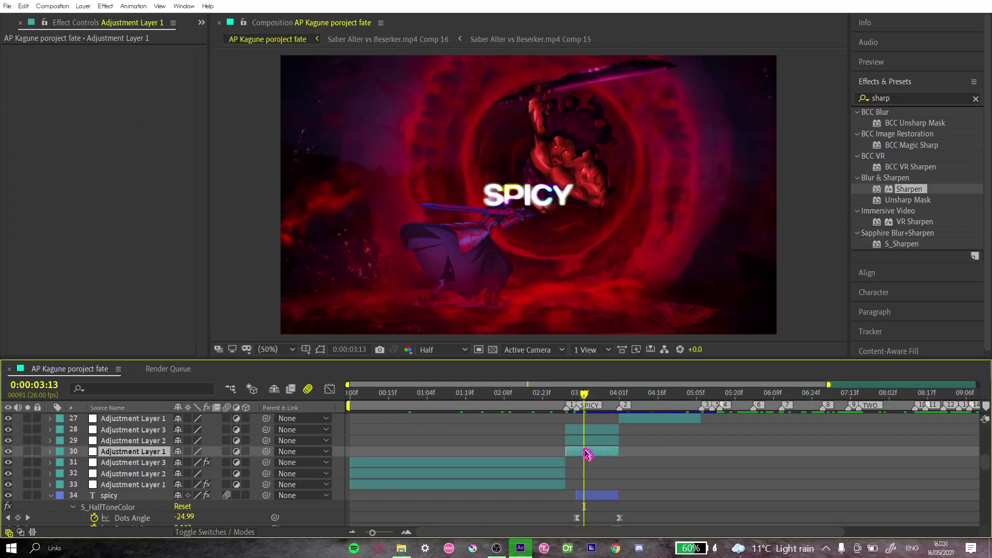
scroll(619, 453, "up", 1)
scroll(674, 436, "up", 3)
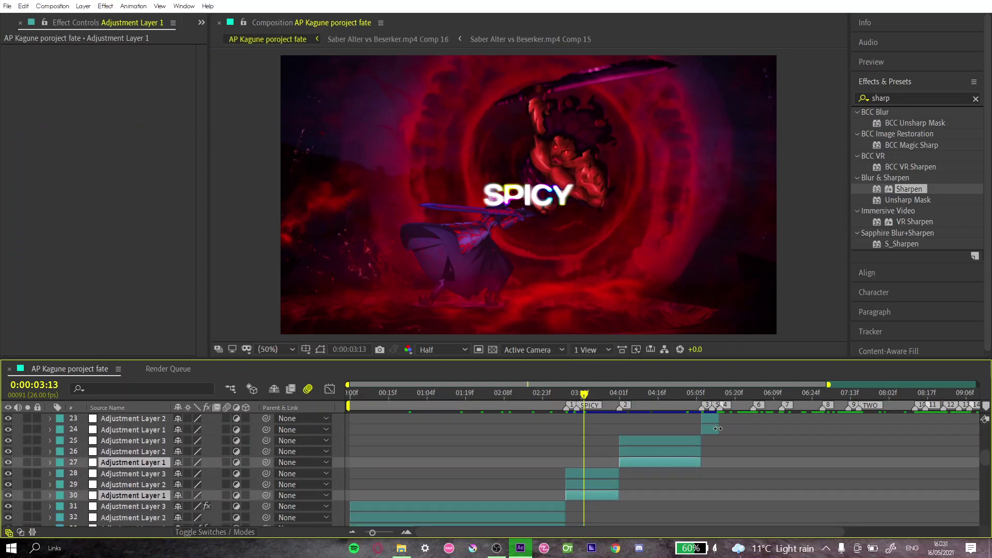
scroll(749, 452, "up", 3)
scroll(748, 436, "up", 2)
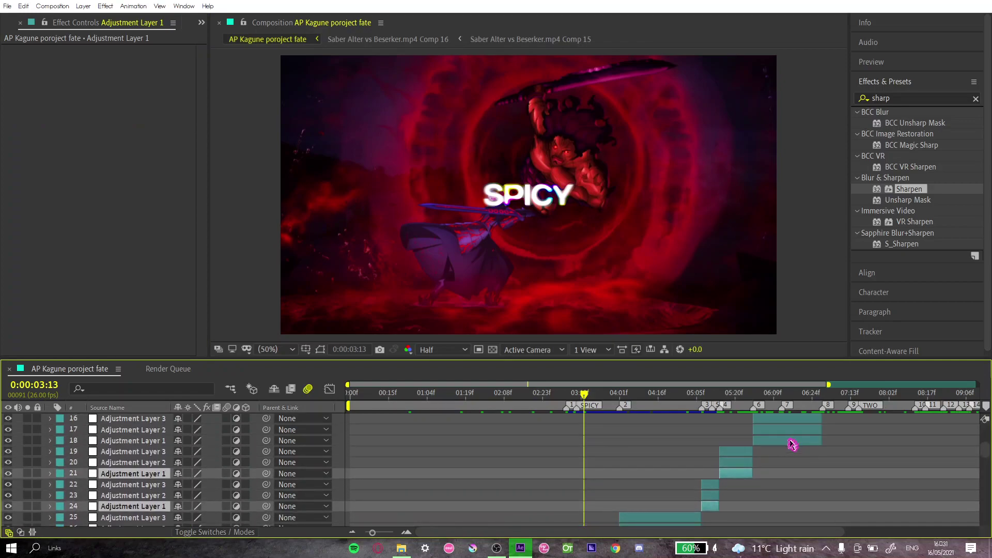
scroll(792, 445, "up", 2)
scroll(864, 458, "up", 2)
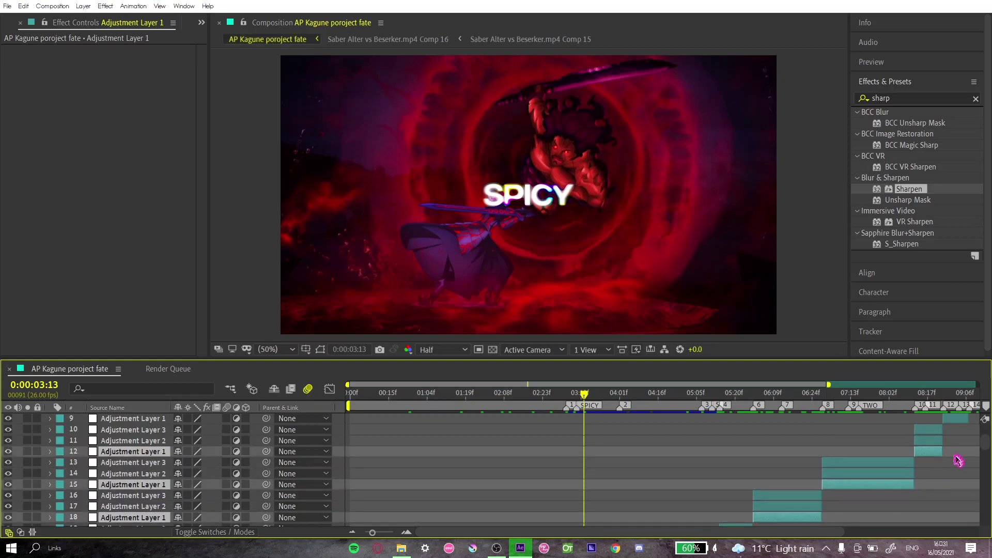
scroll(958, 460, "up", 2)
scroll(963, 454, "up", 2)
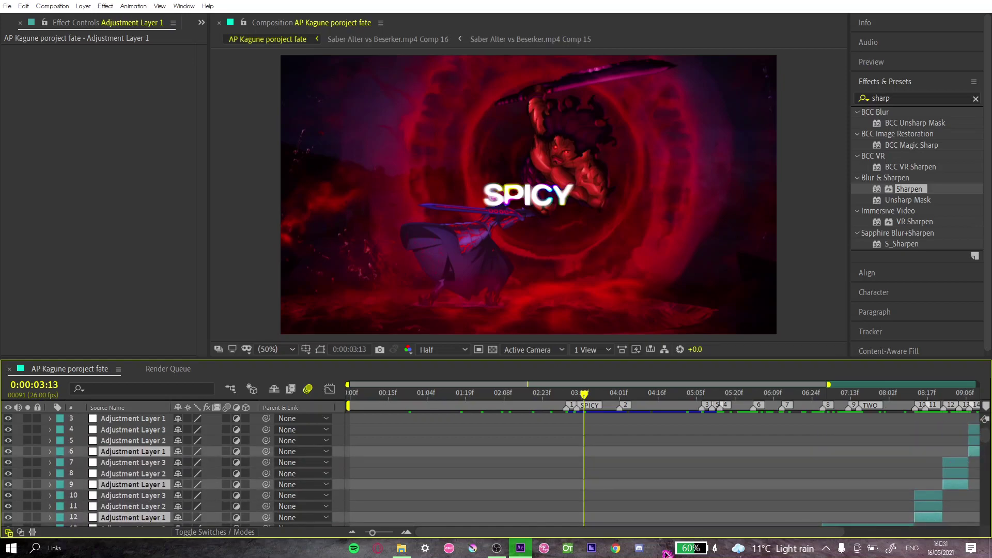
left_click_drag(806, 531, 885, 531)
scroll(911, 458, "up", 2)
left_click_drag(649, 531, 632, 541)
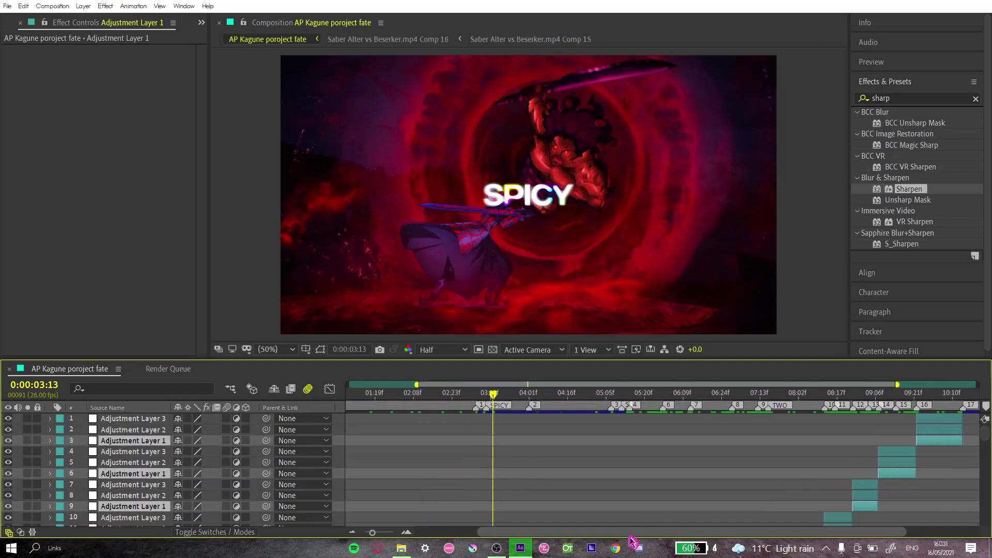
scroll(667, 481, "down", 5)
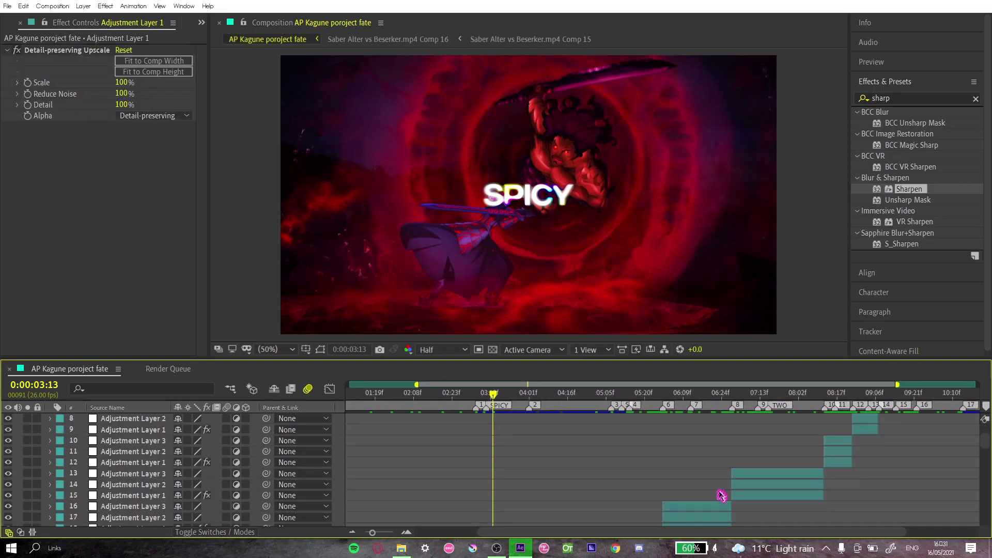
left_click(748, 495)
scroll(677, 470, "down", 4)
left_click(692, 473)
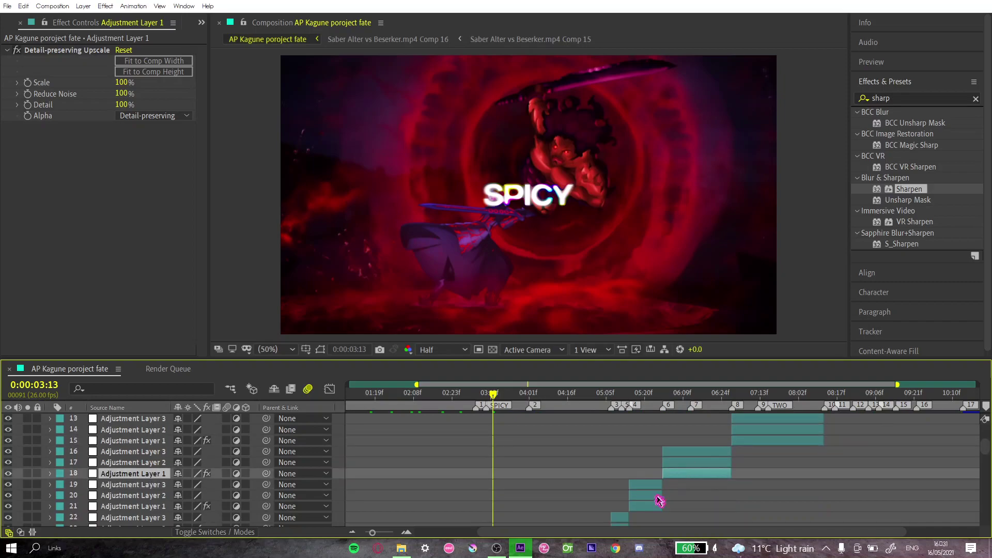
left_click(654, 506)
scroll(594, 485, "down", 7)
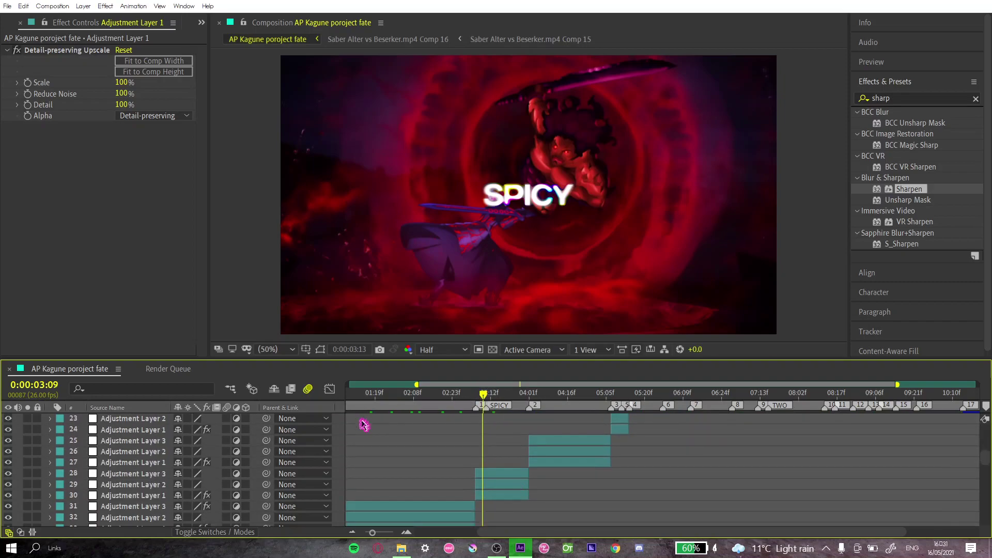
Move the playhead to 0:00:01:20 and copy Sharpen and Unsharp Mask from Adjustment Layer 3 in the first segment (layer 31)
left_click(379, 393)
scroll(405, 491, "down", 1)
left_click(405, 494)
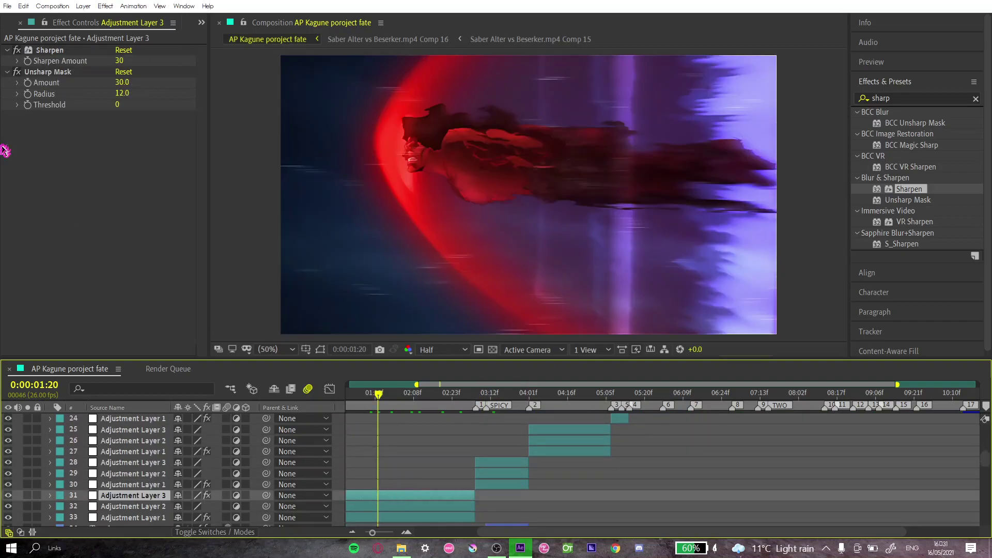
left_click(52, 50)
left_click(55, 73, "shift")
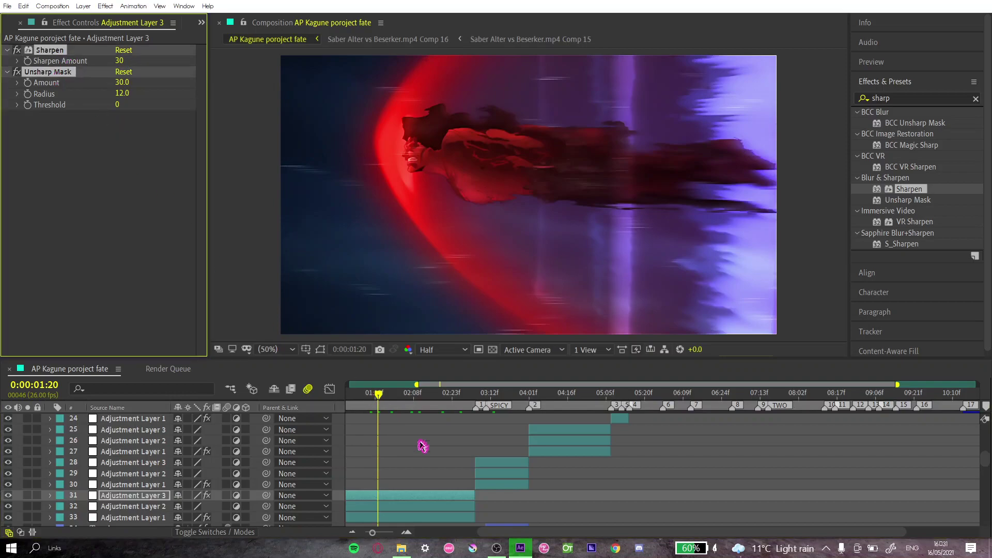
Paste Sharpen and Unsharp Mask onto Adjustment Layer 2 in every remaining segment (layers 29 up to 2) and move the playhead to 0:00:02:14
left_click(485, 474)
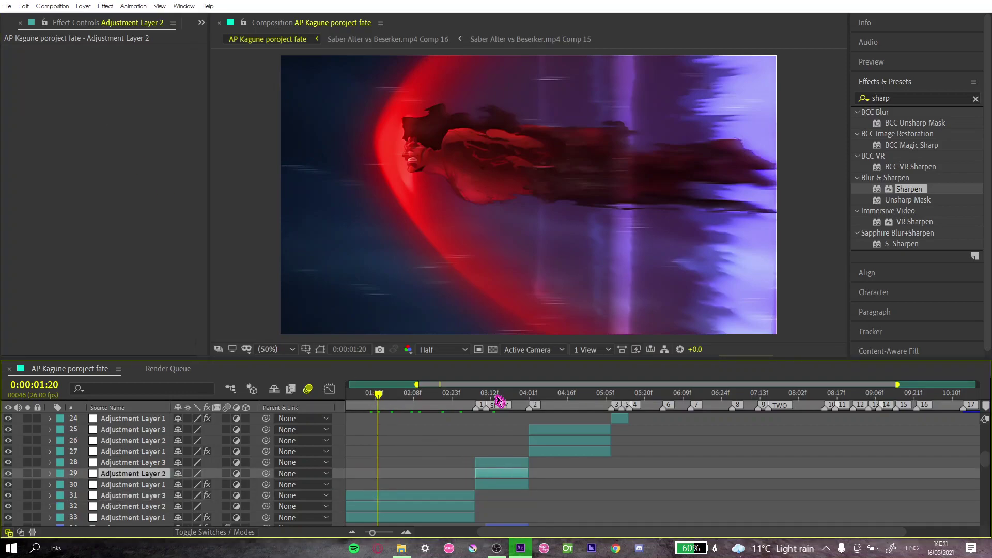
left_click(597, 443)
scroll(641, 440, "up", 3)
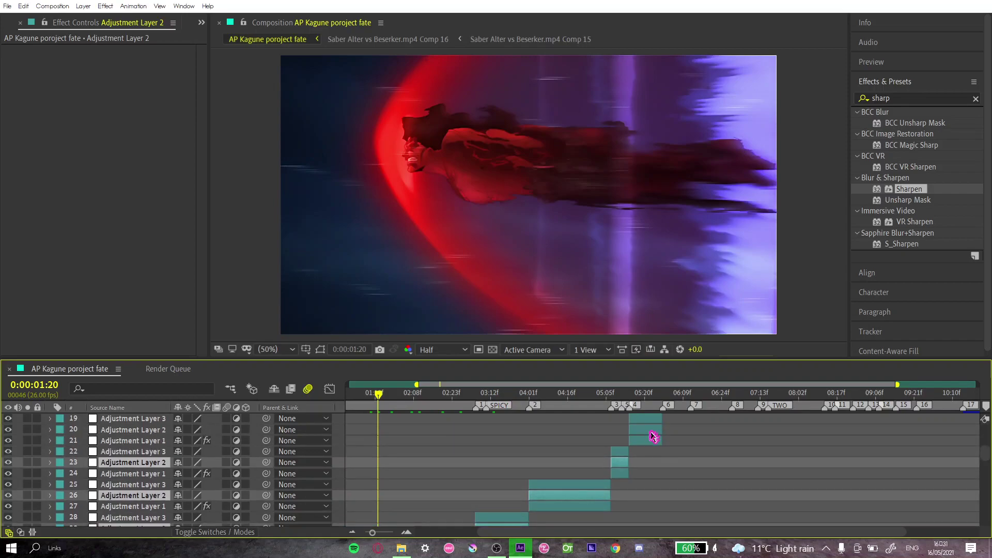
left_click(652, 433, "ctrl")
scroll(705, 444, "up", 3)
left_click(715, 434, "ctrl")
scroll(733, 440, "up", 3)
left_click(768, 432, "ctrl")
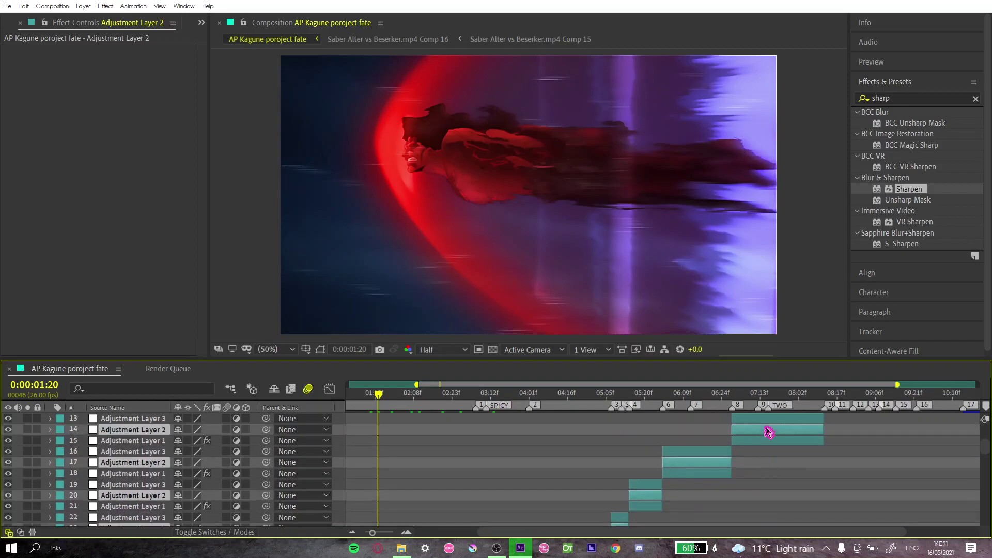
scroll(826, 444, "up", 3)
left_click(841, 452, "ctrl")
scroll(863, 450, "up", 1)
left_click(872, 442, "ctrl")
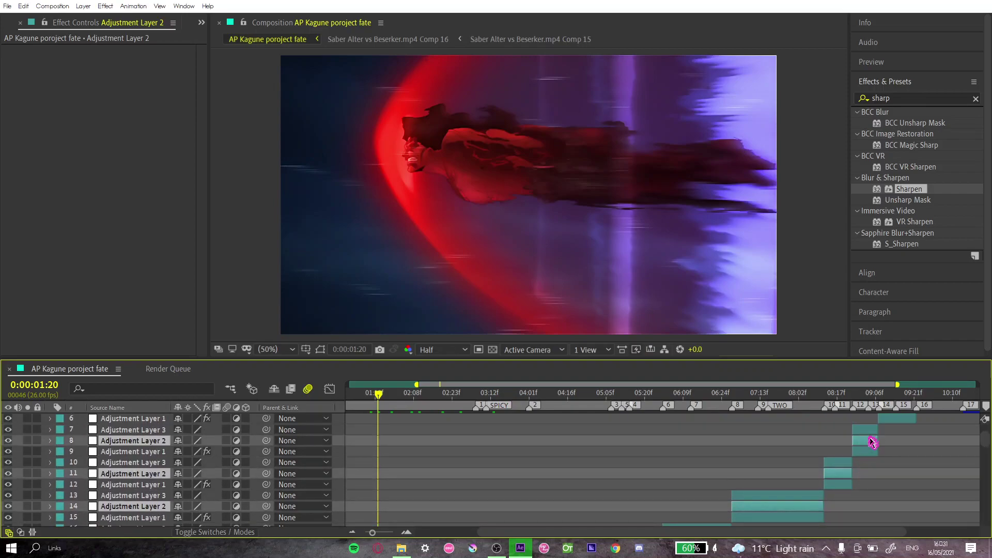
scroll(934, 459, "up", 2)
left_click(913, 443, "ctrl")
scroll(961, 459, "up", 1)
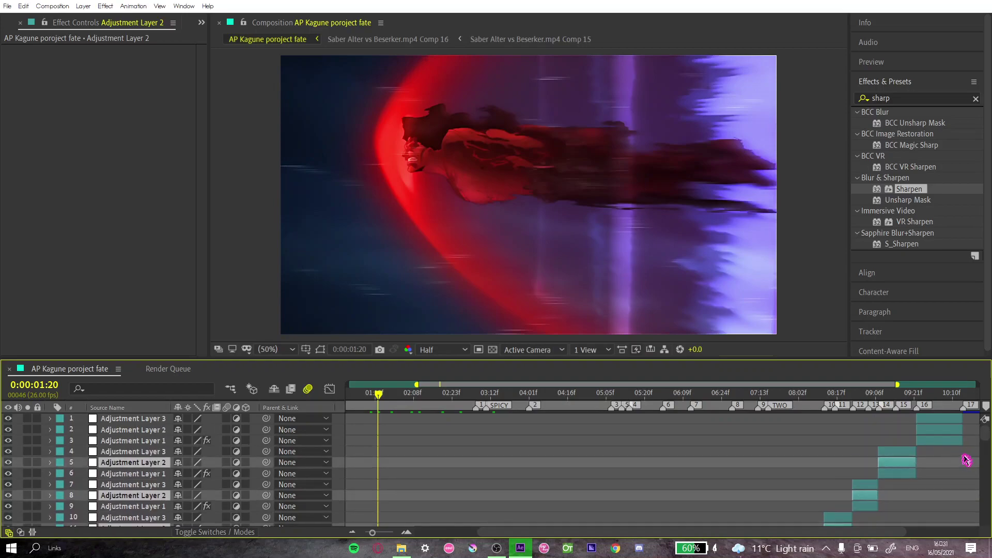
left_click(951, 429, "ctrl")
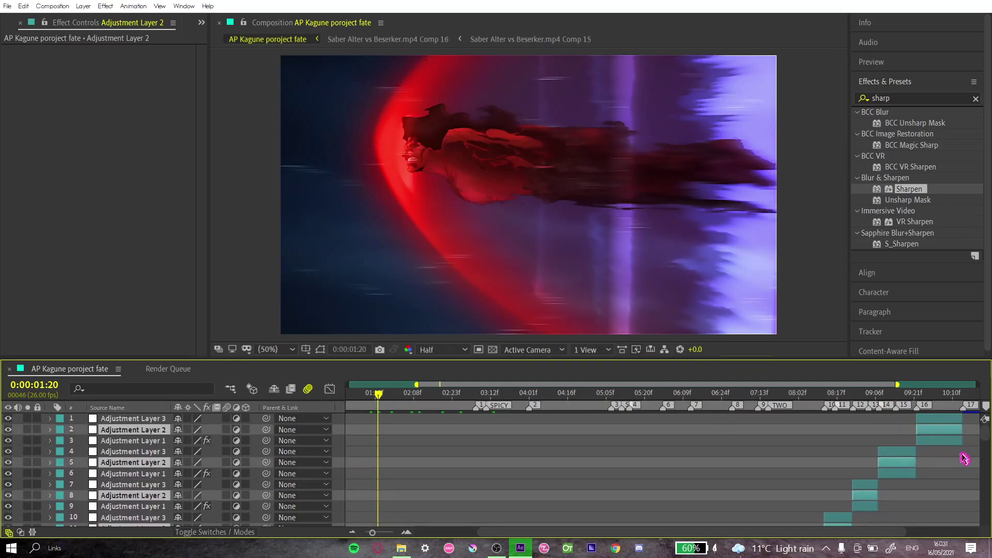
key("ctrl+v")
scroll(589, 483, "down", 7)
scroll(550, 486, "down", 5)
left_click_drag(378, 393, 429, 414)
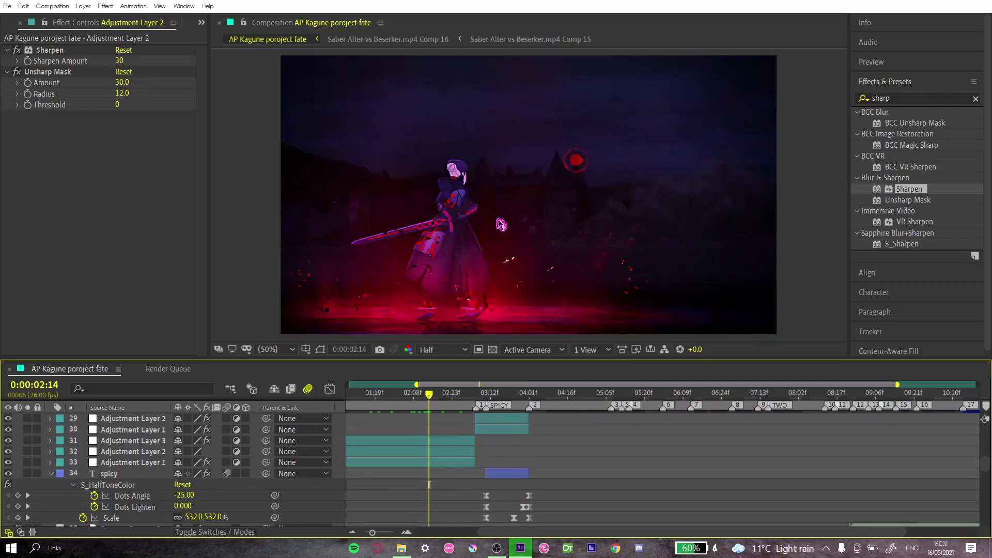
Search the effects for "looks" and apply Looks to Adjustment Layer 2 in the first segment (layer 32)
left_click(934, 94)
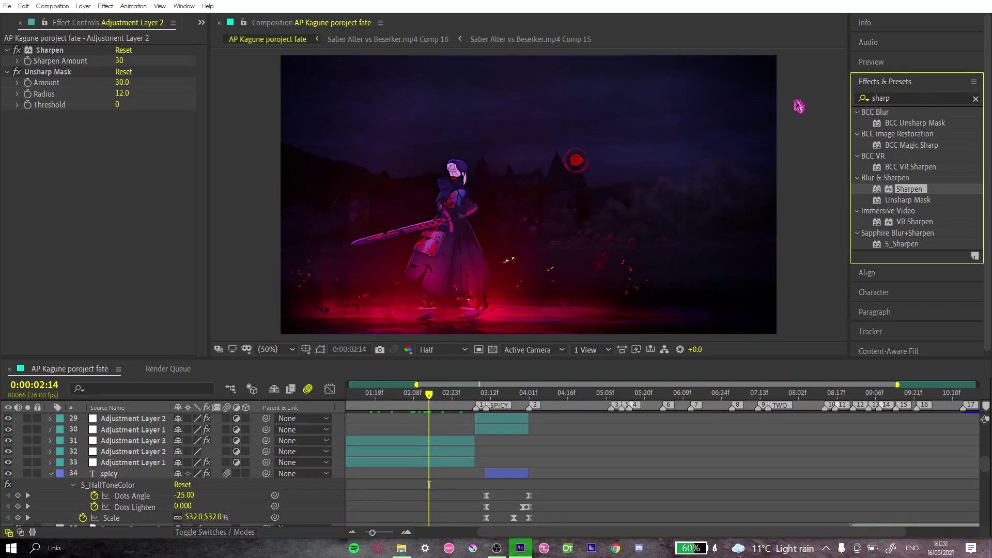
left_click(907, 95)
type("looks")
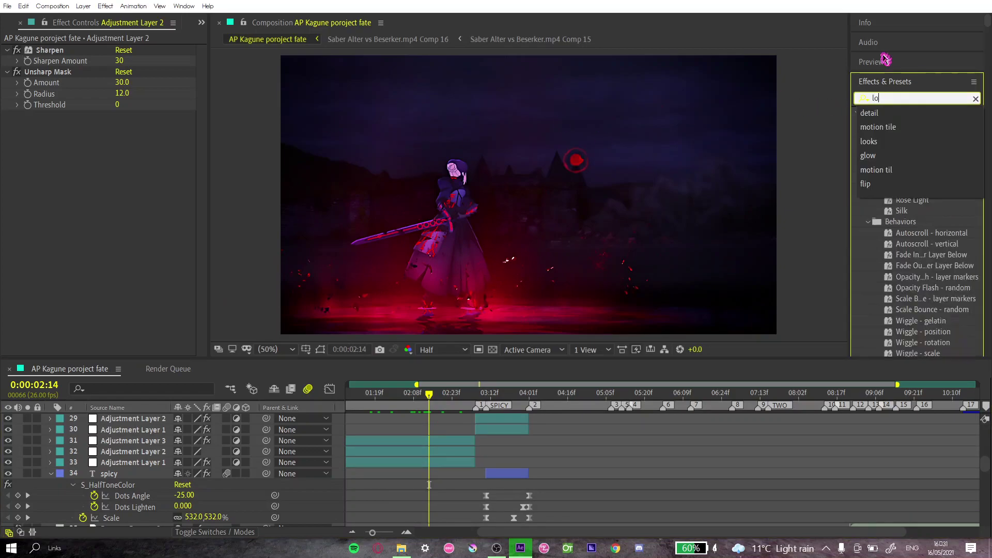
left_click(905, 123)
left_click_drag(906, 123, 445, 453)
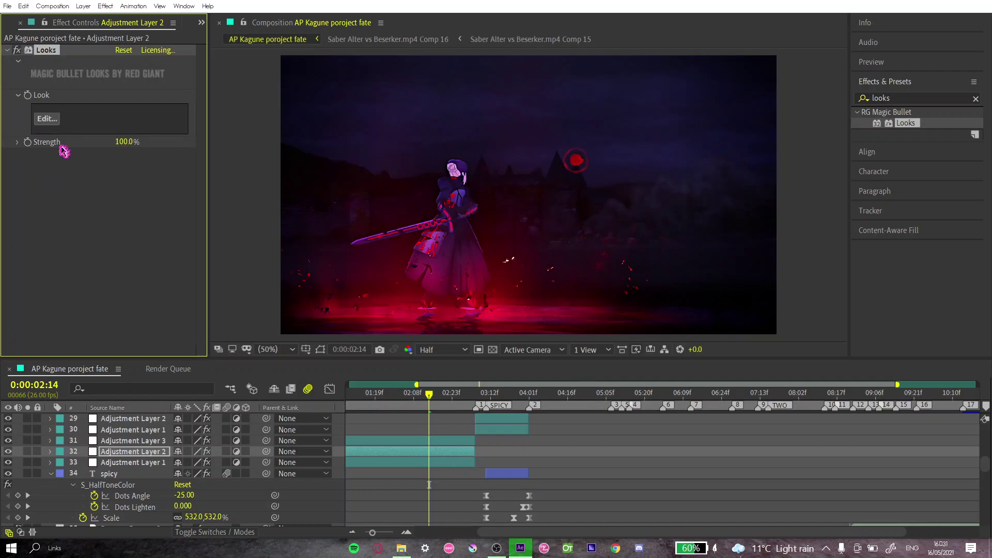
Move Sharpen and Unsharp Mask from Adjustment Layer 2 (layer 29) to Adjustment Layer 3 (layer 28) in the second segment
scroll(495, 451, "up", 1)
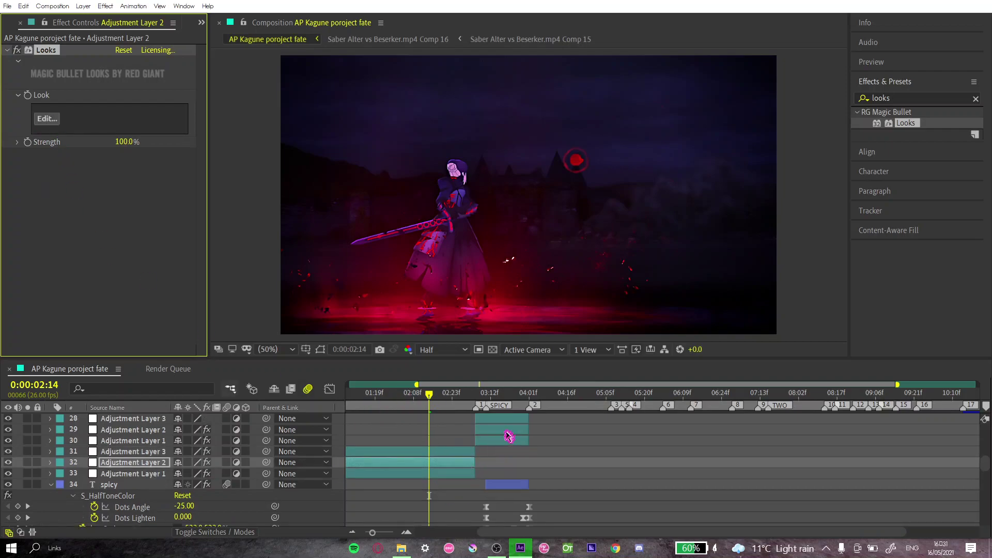
left_click(507, 433)
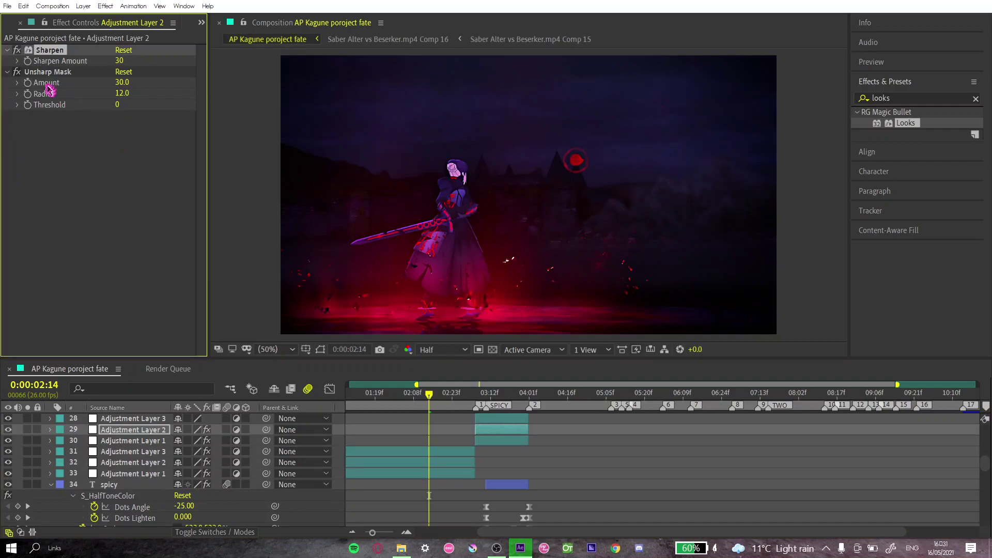
left_click(57, 72)
scroll(551, 464, "up", 2)
scroll(551, 465, "up", 1)
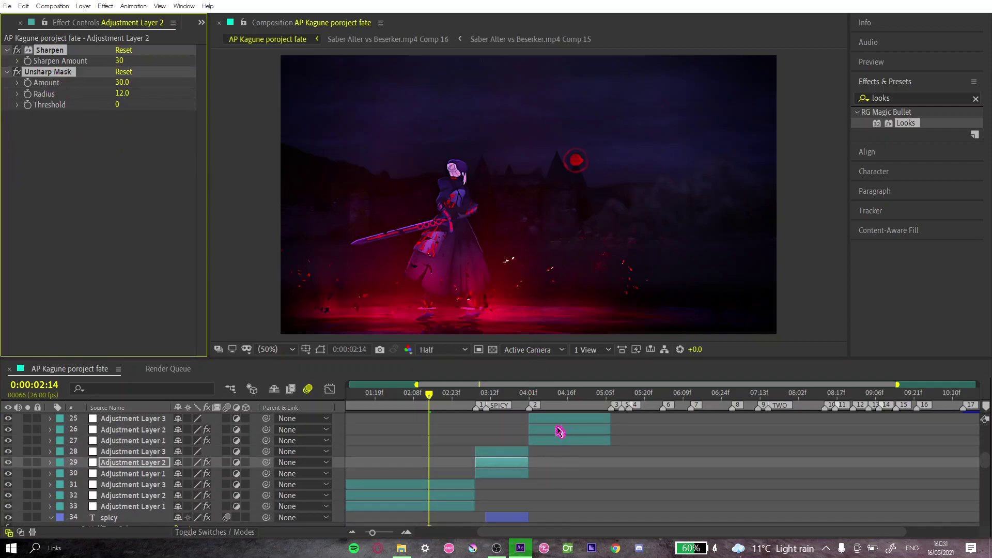
left_click(511, 453)
Move Sharpen and Unsharp Mask from Adjustment Layer 2 to Adjustment Layer 3 in the next two segments (layers 26 to 25 and 23 to 22)
left_click(582, 432)
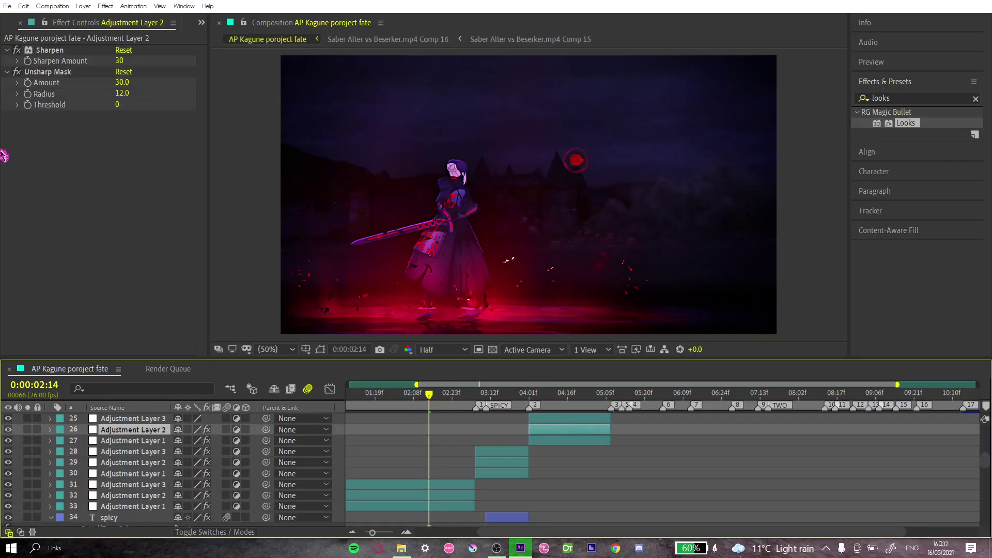
key("ctrl+a")
key("Delete")
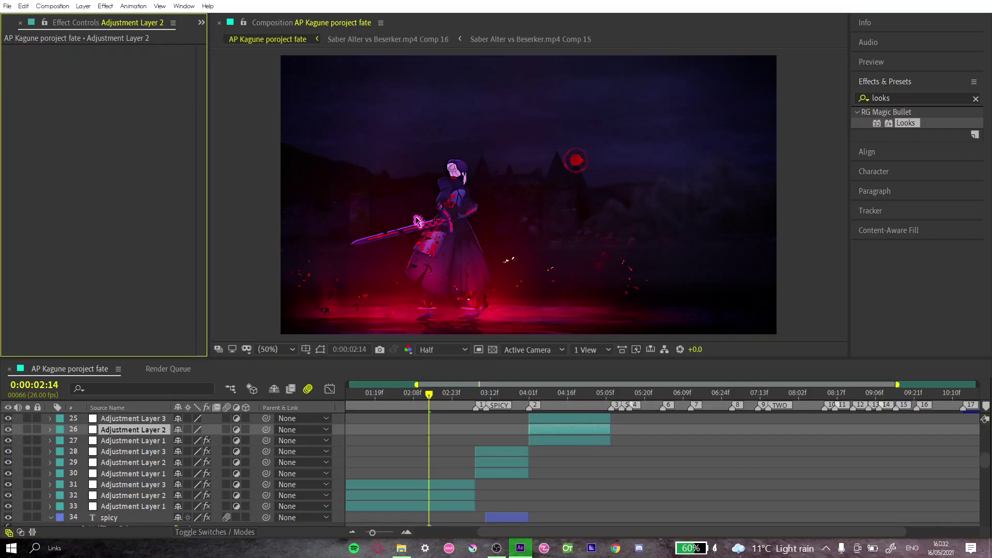
left_click(562, 421)
left_click(599, 441)
scroll(616, 422, "up", 3)
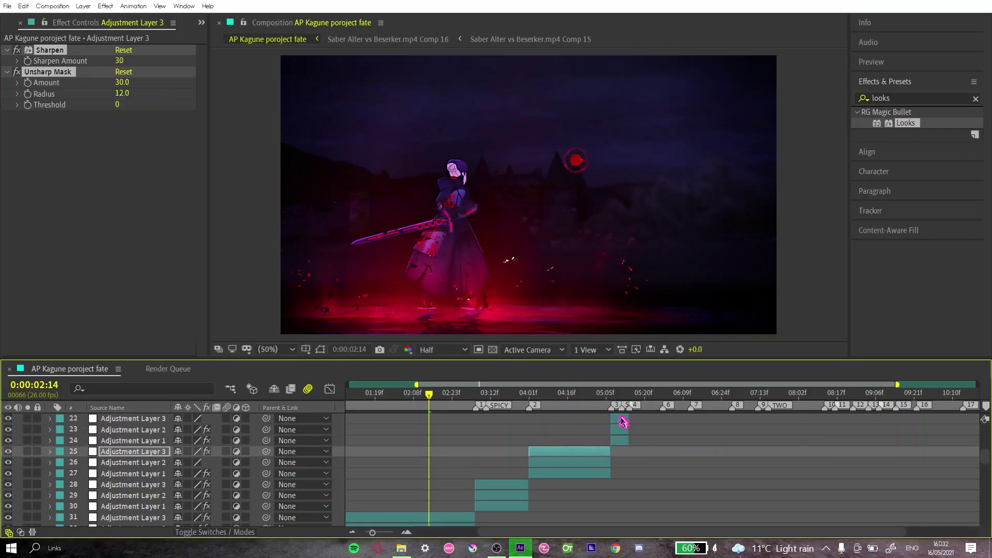
left_click(622, 421)
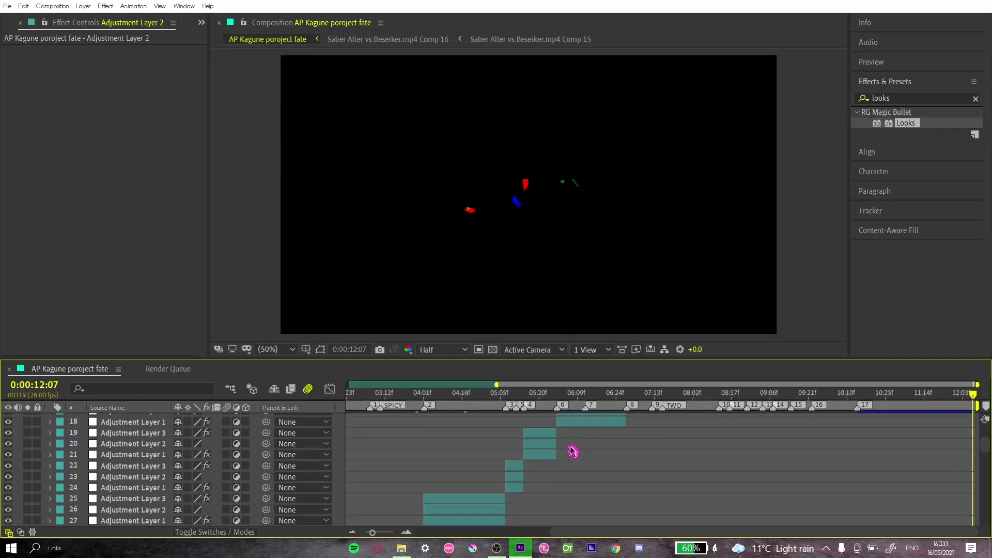
Move the playhead back into the first segment, to 0:00:02:22
left_click_drag(975, 402, 565, 491)
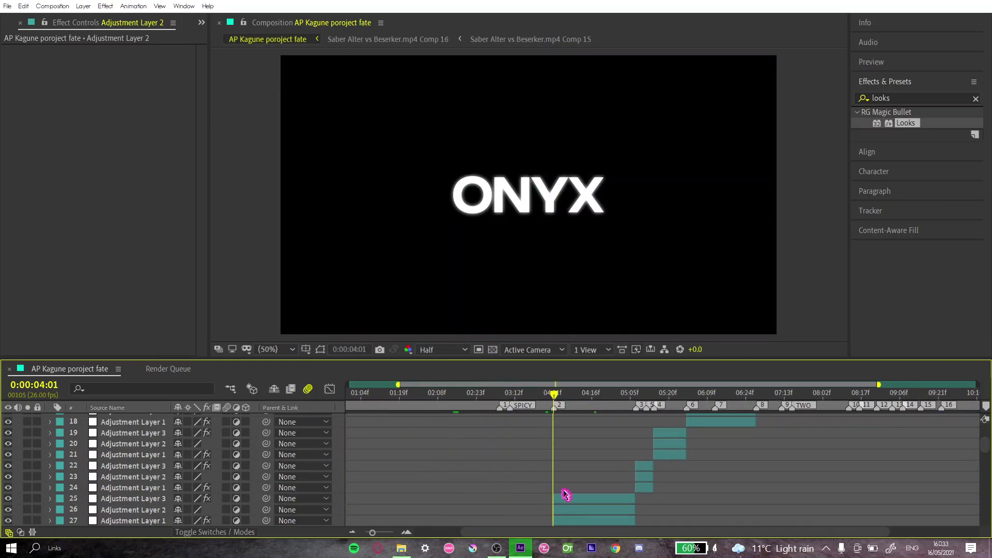
scroll(576, 489, "down", 4)
scroll(596, 468, "down", 1)
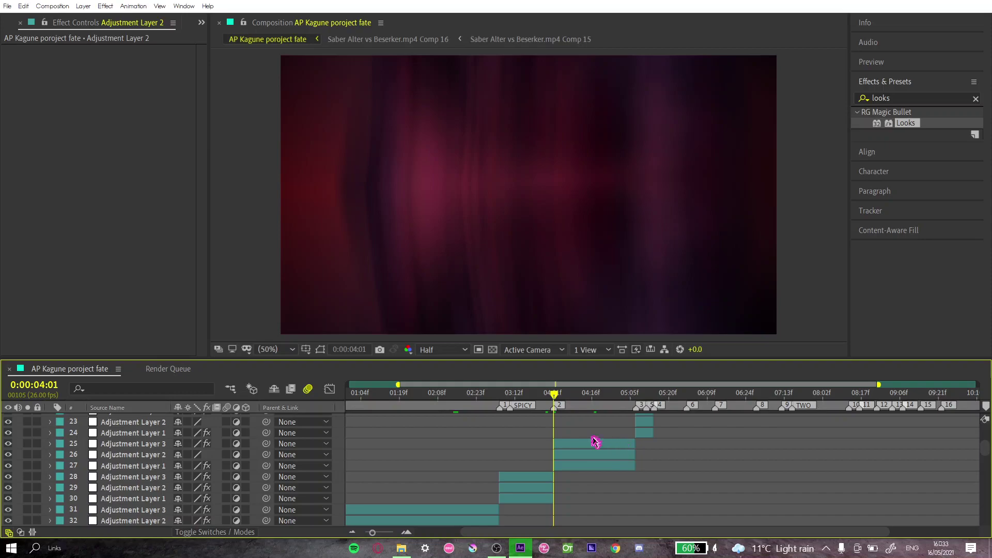
left_click_drag(553, 395, 467, 397)
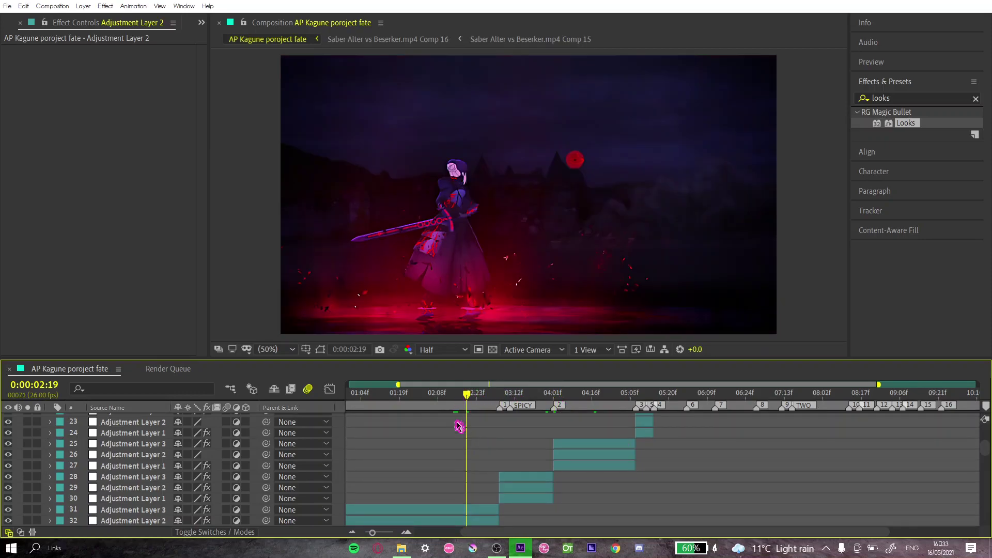
scroll(459, 426, "down", 1)
left_click(473, 397)
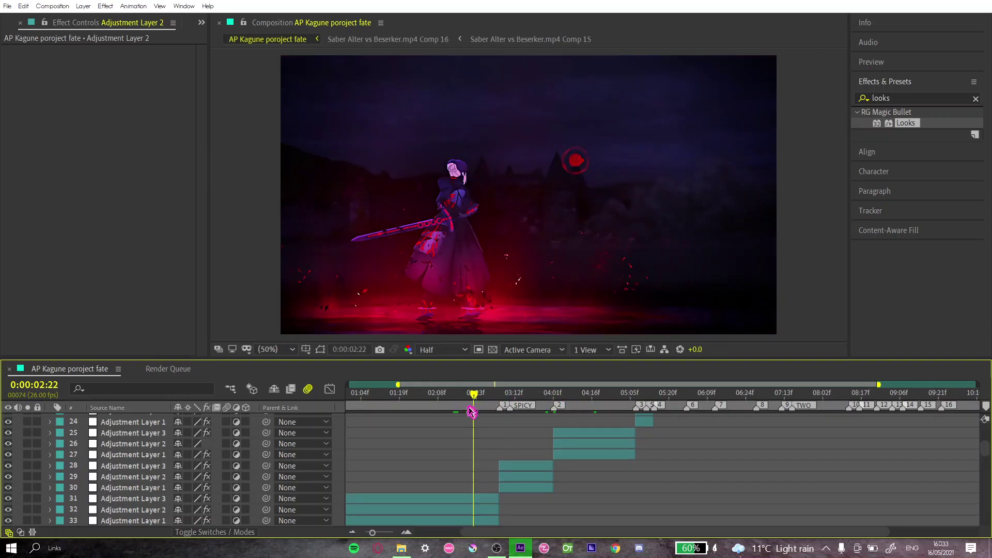
Open the Looks editor for Adjustment Layer 2 in the first segment (layer 32)
left_click(486, 511)
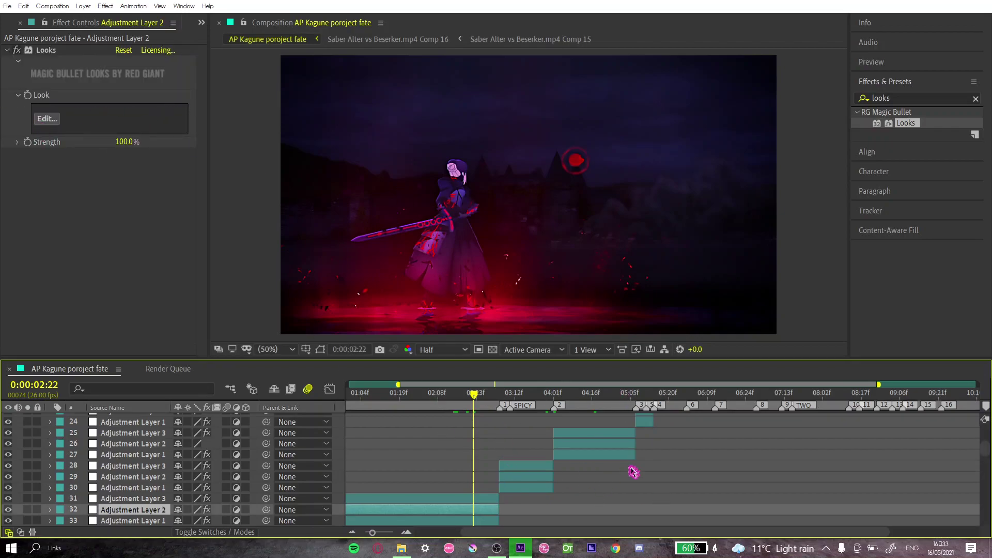
left_click(45, 120)
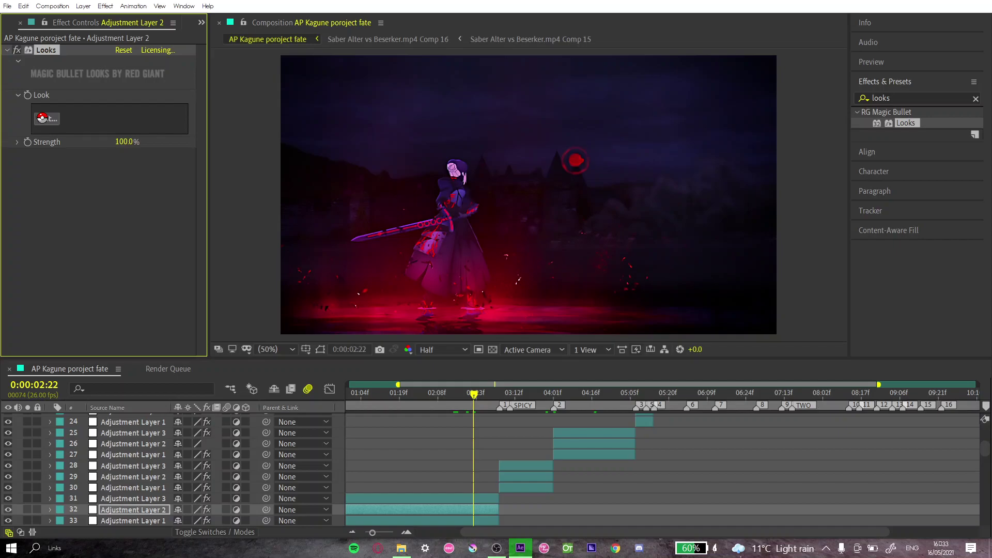
left_click(45, 119)
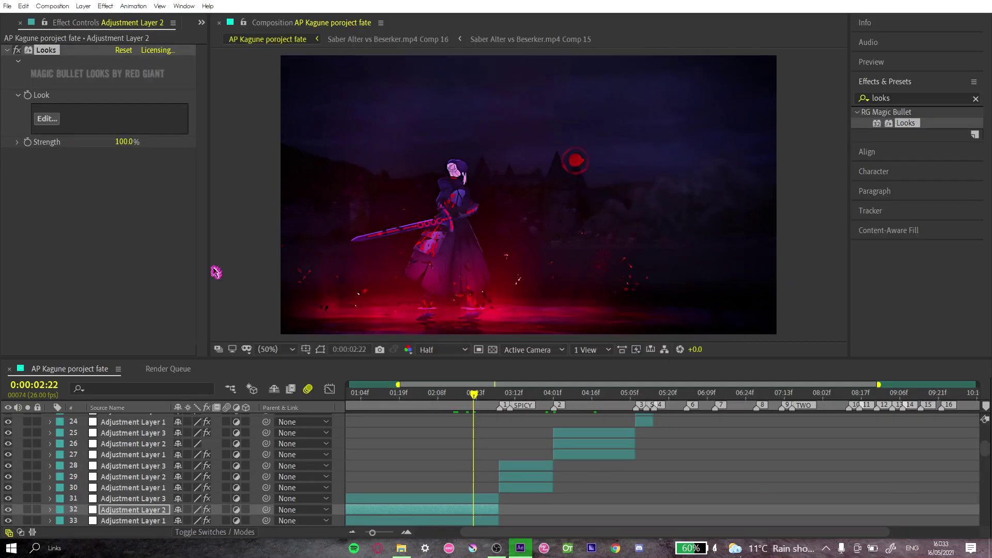
left_click(522, 546)
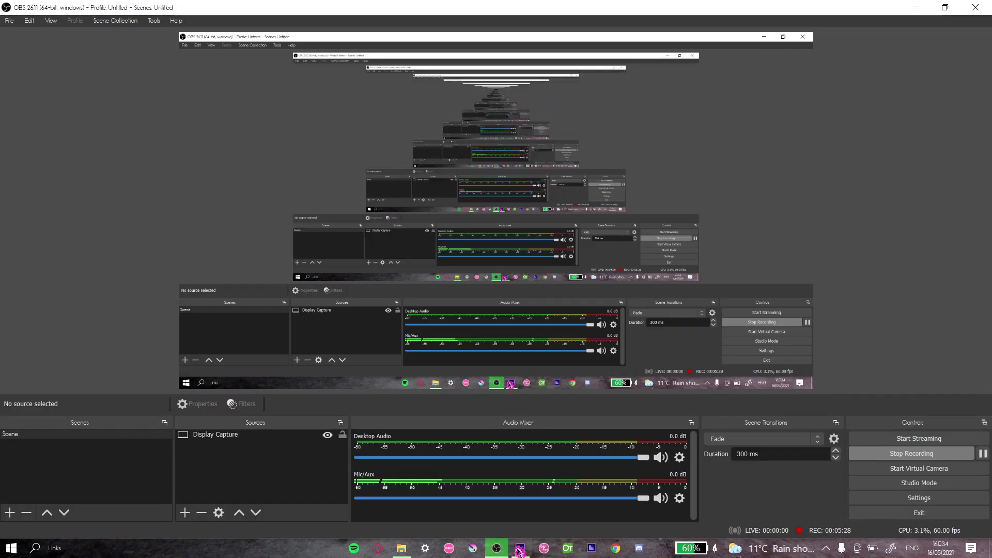
left_click(522, 547)
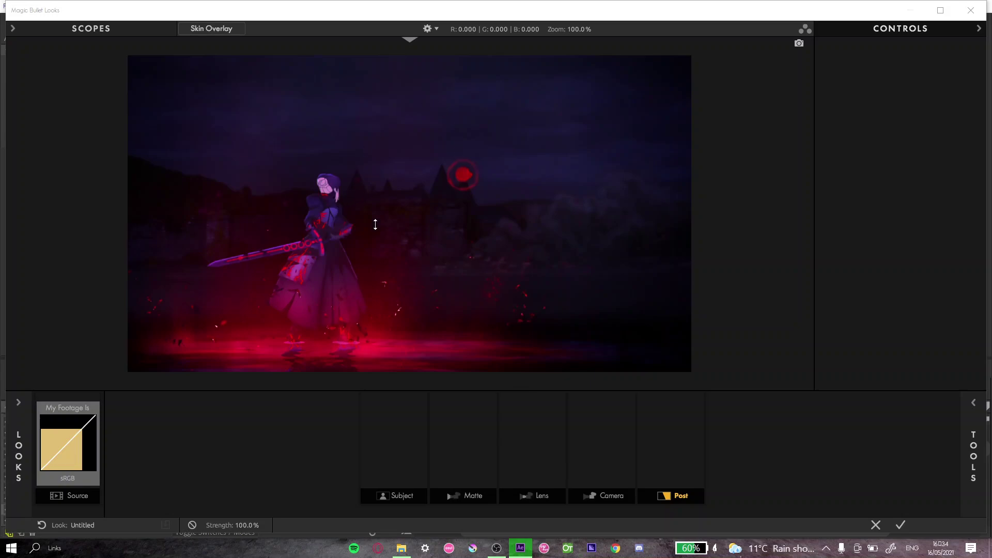
Add the Mojo II tool to the Post stage and compare the footage with it enabled and disabled
left_click(969, 428)
mouse_move(834, 357)
left_mouse_down()
mouse_move(737, 420)
mouse_move(655, 438)
mouse_move(833, 325)
left_mouse_up()
scroll(833, 326, "down", 1)
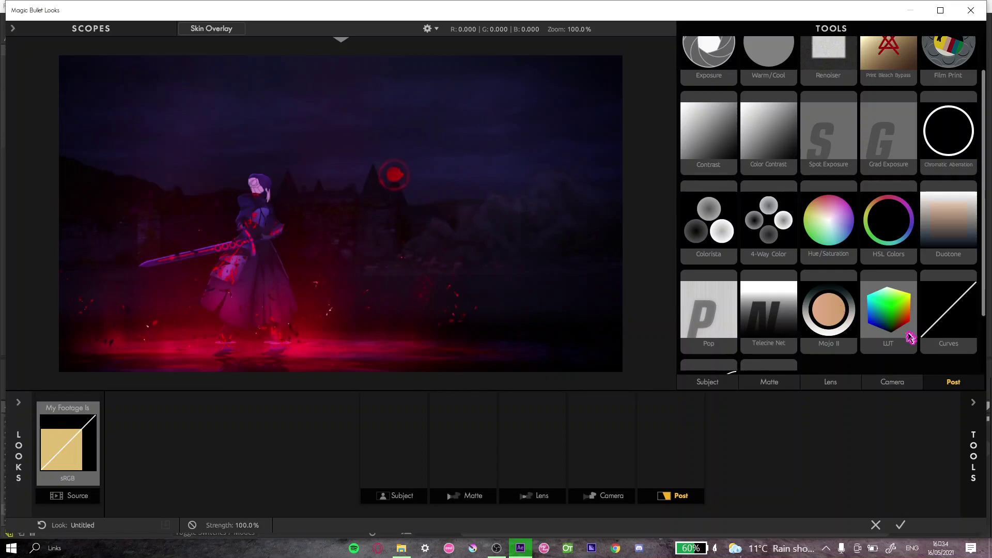
scroll(837, 315, "up", 1)
left_click_drag(830, 334, 669, 439)
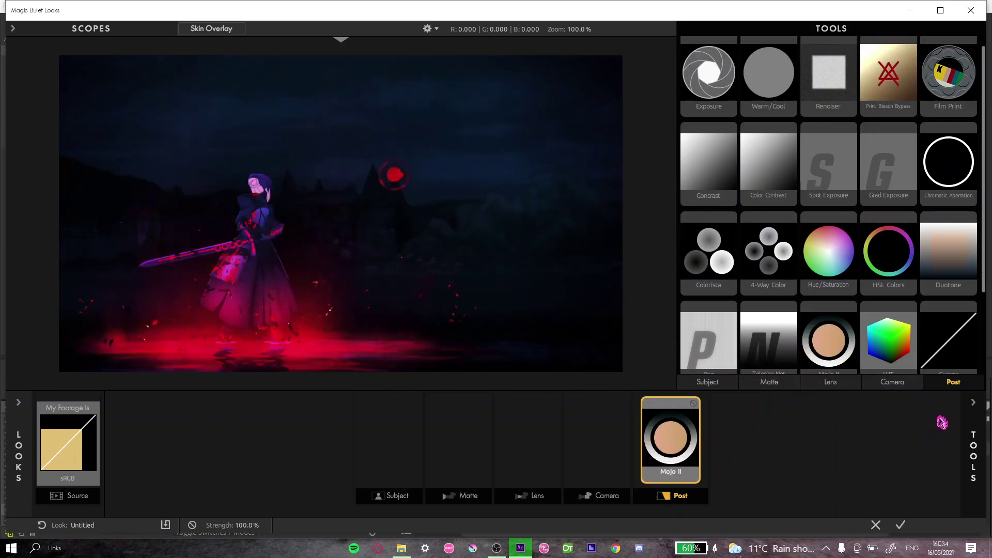
left_click(974, 419)
left_click(694, 404)
left_click(694, 404)
left_click(694, 403)
left_click(694, 403)
left_click(694, 404)
left_click(694, 403)
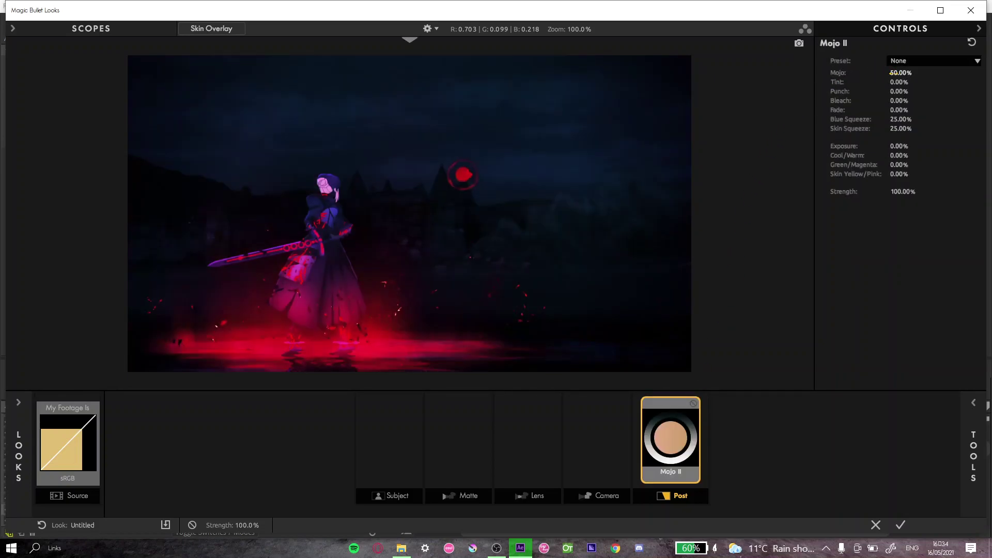
Set Mojo to 10% in Mojo II and compare the footage with the tool enabled and disabled
left_click(893, 73)
type("40")
key("Return")
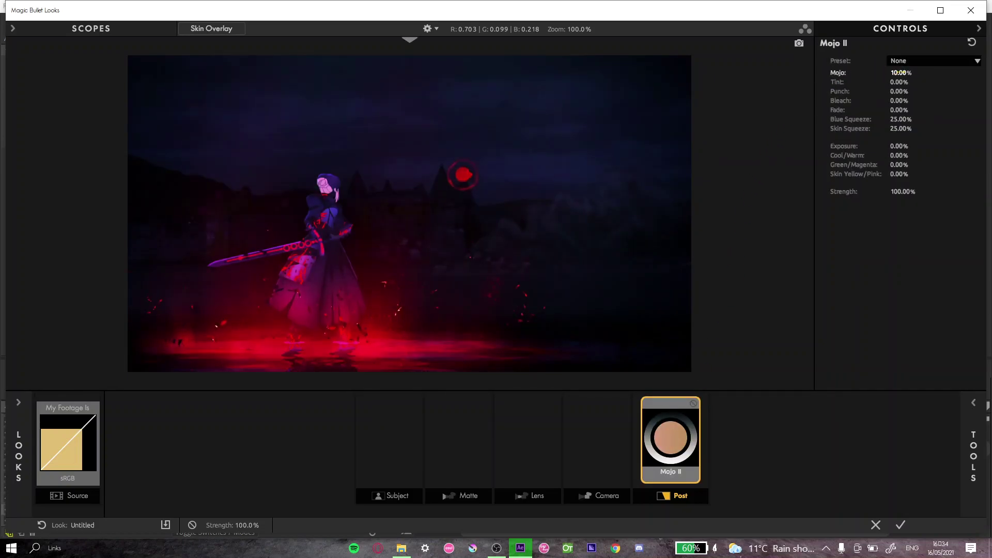
left_click(695, 405)
left_click(696, 405)
left_click(694, 404)
left_click(694, 404)
Set the Punch of Mojo II to 25%
left_click(895, 92)
type("30")
key("Return")
left_click(895, 91)
type("25")
key("Return")
Try Fade values of 10% and 100% in Mojo II and return Fade to 0%
left_click(899, 110)
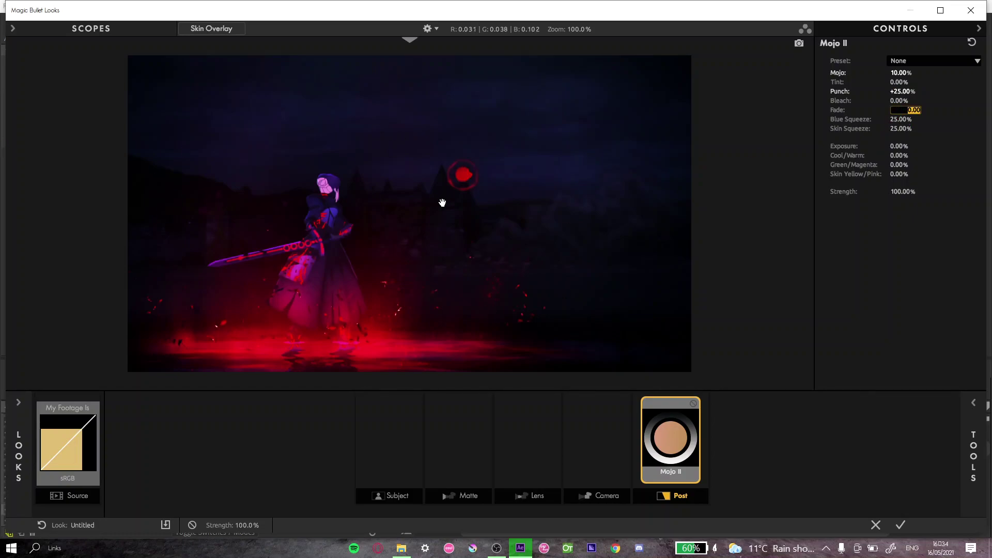
type("10")
key("Return")
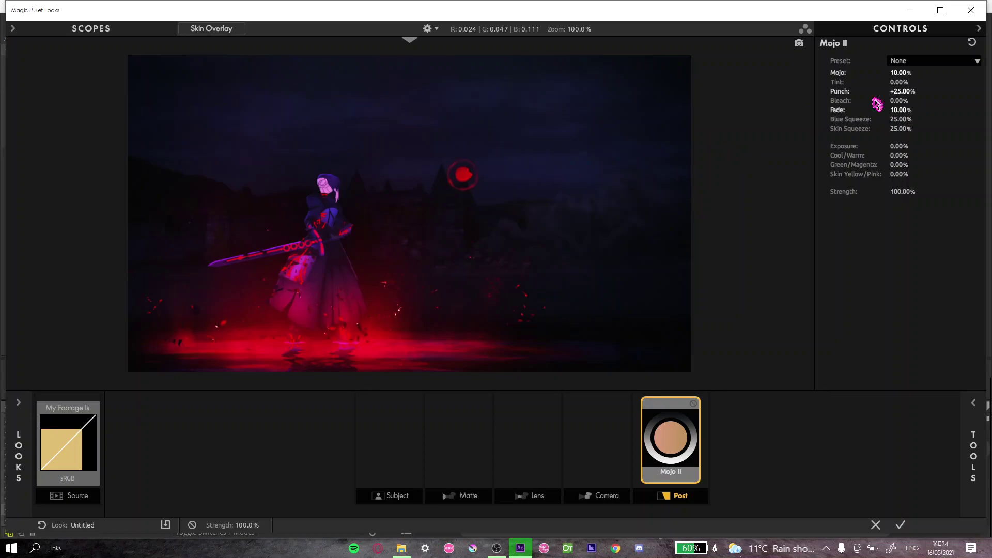
left_click(694, 403)
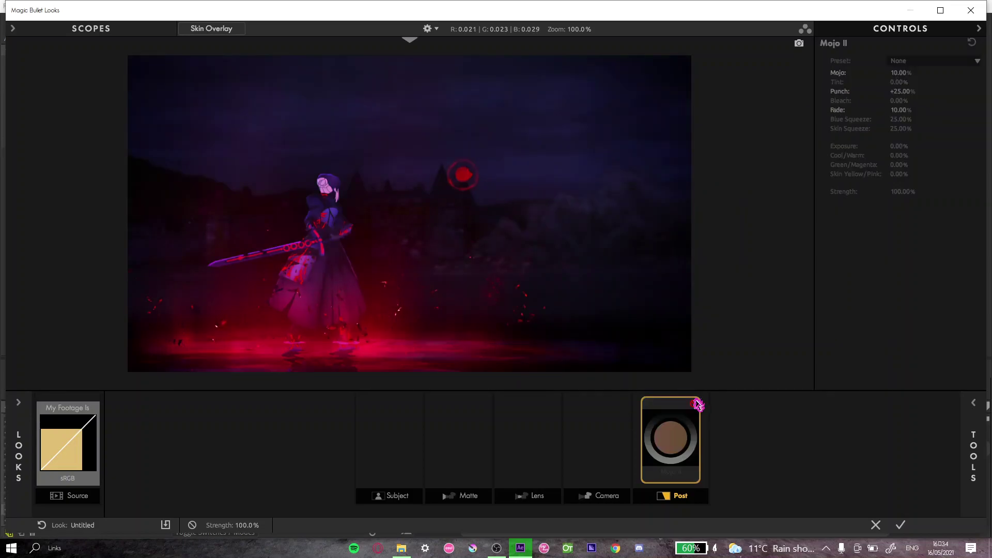
left_click(695, 404)
left_click(900, 111)
type("10.0")
key("Return")
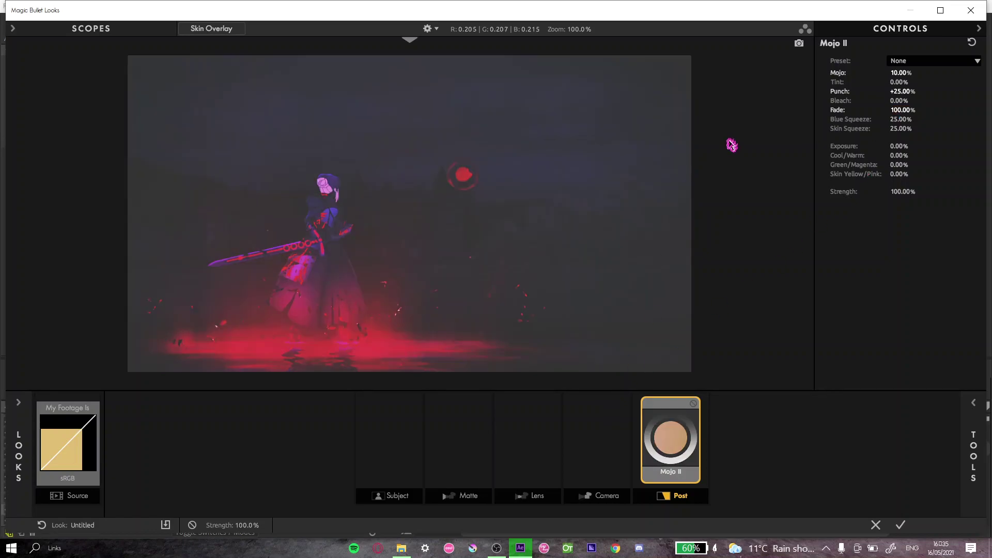
left_click(900, 72)
key("Return")
left_click(904, 110)
type("0")
key("Return")
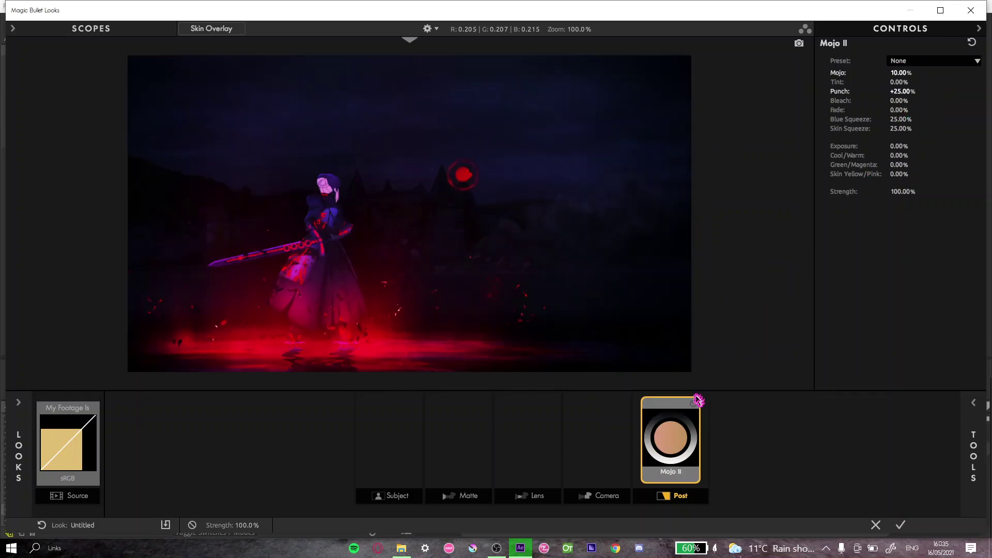
Add the LUT tool after Mojo II in the Post stage and open its controls
left_click(973, 402)
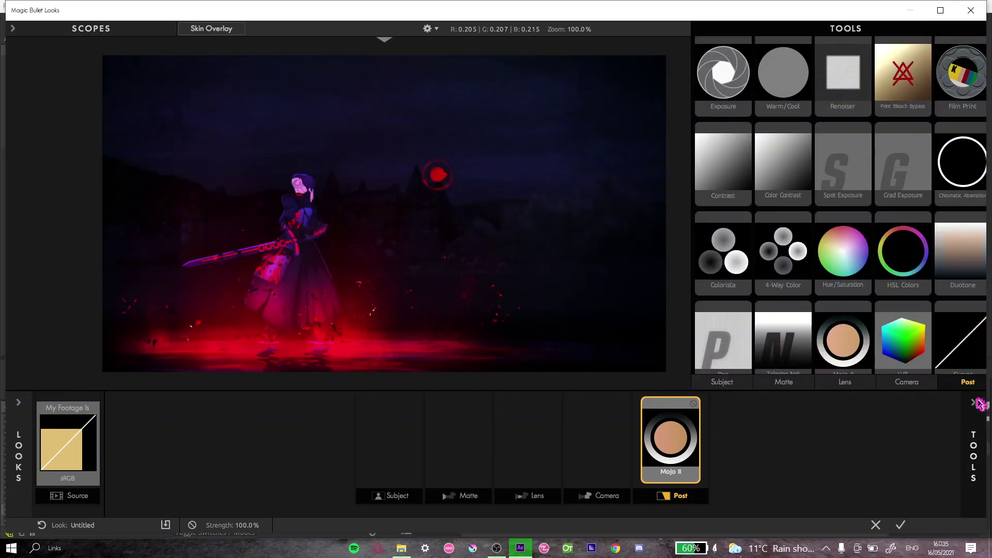
scroll(872, 276, "down", 1)
left_click_drag(872, 277, 702, 439)
left_click(971, 439)
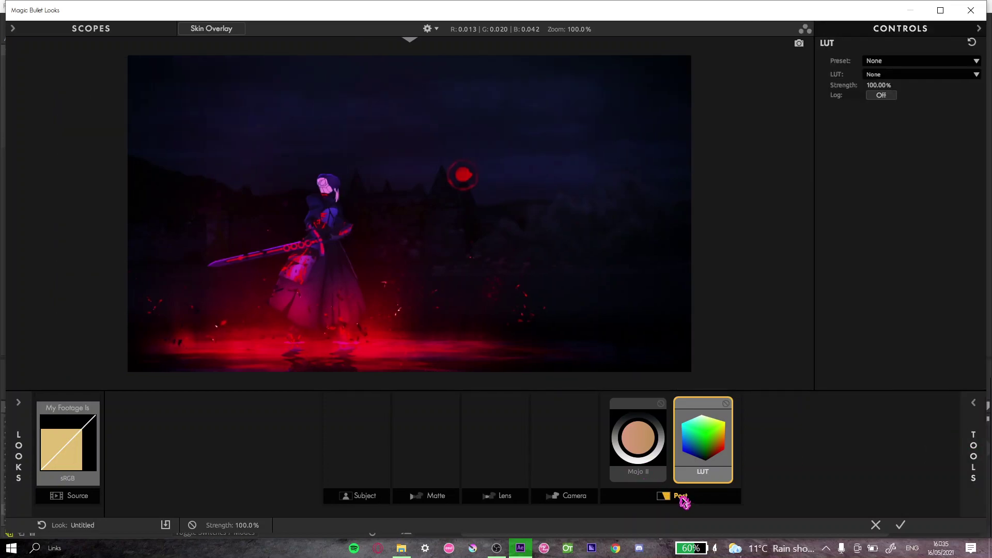
Try the Polaris LUT, replace it with Subtitle, and set the LUT strength to 13%
left_click(901, 74)
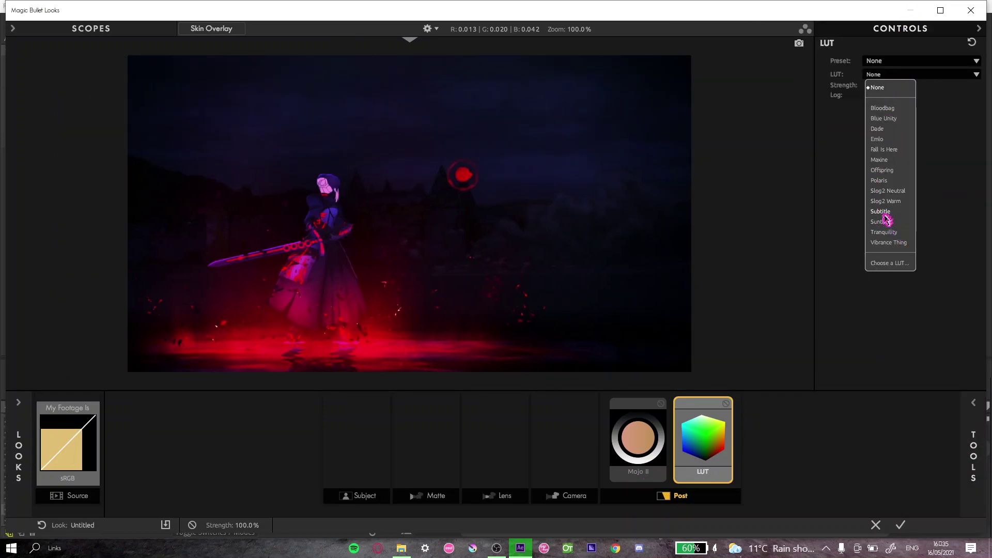
left_click(885, 179)
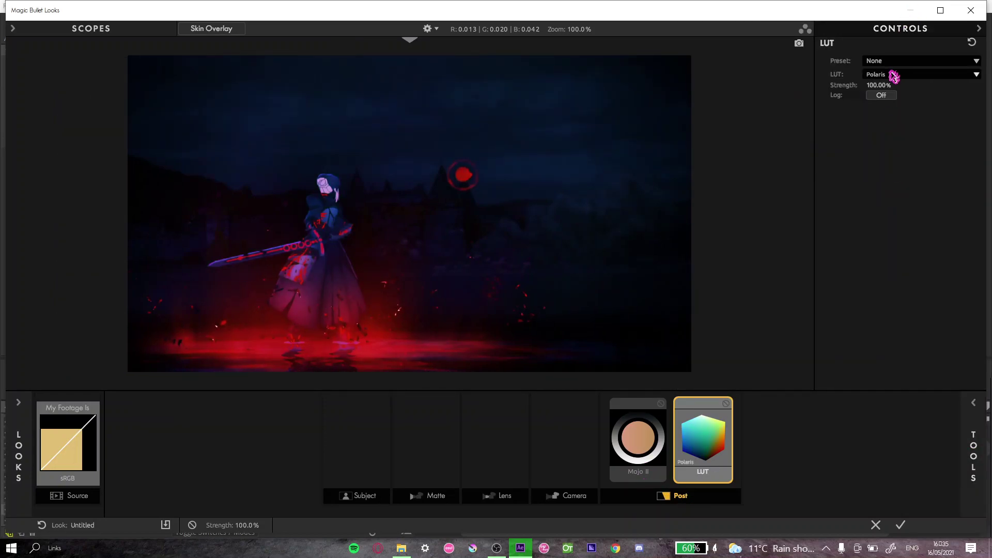
left_click(893, 74)
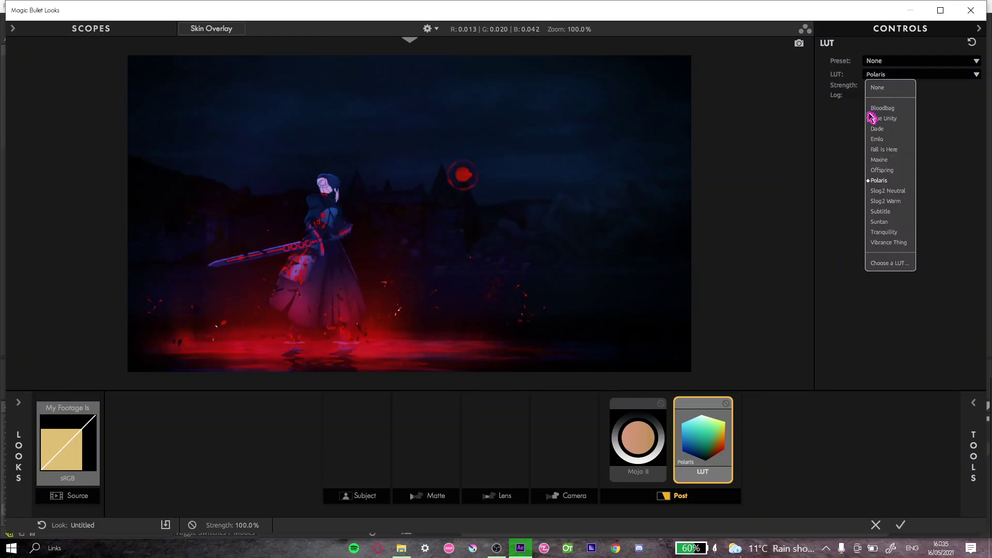
left_click(880, 211)
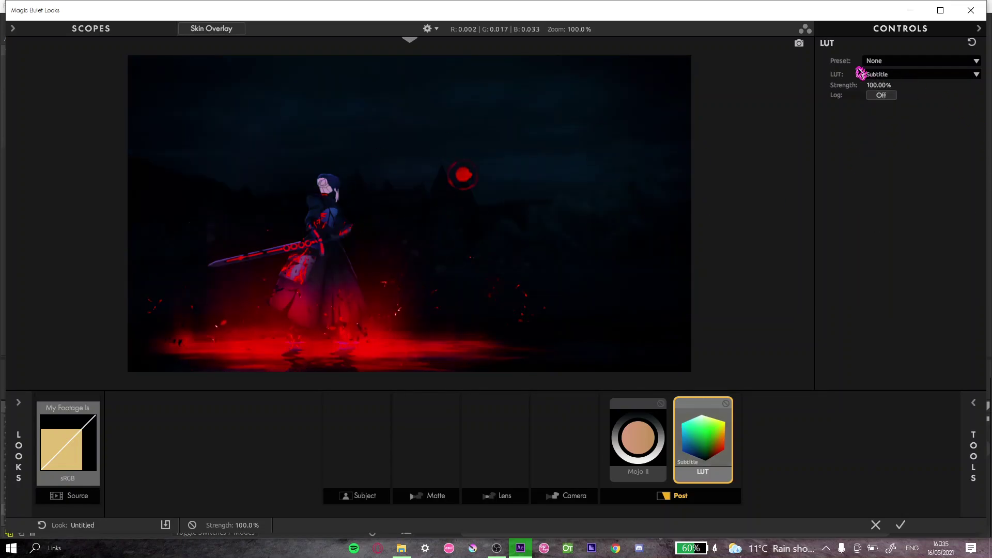
left_click(879, 85)
type("13")
key("Return")
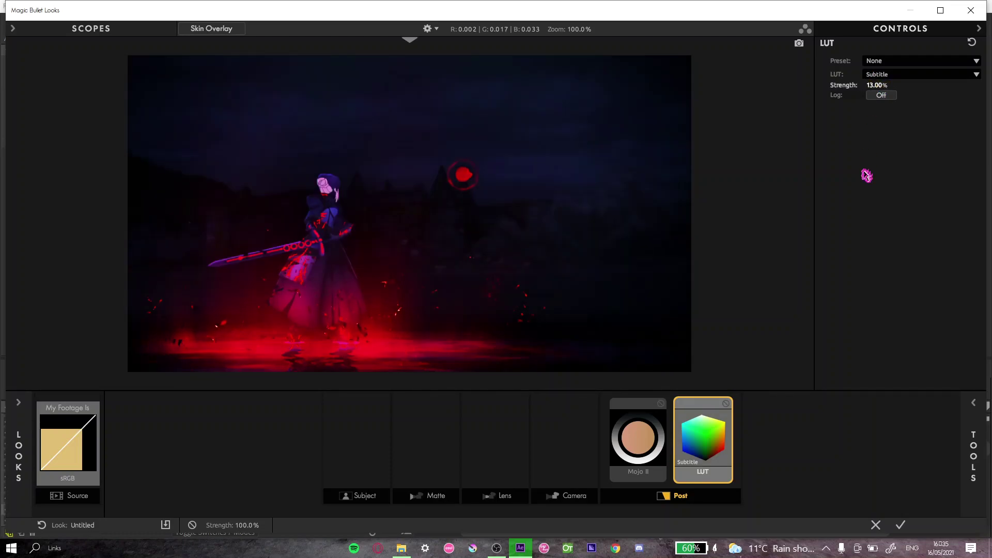
Set the LUT strength to 30% and change the LUT from Subtitle to Polaris
left_click(727, 404)
left_click(727, 404)
type("30")
key("Return")
left_click(727, 404)
left_click(728, 404)
left_click(902, 75)
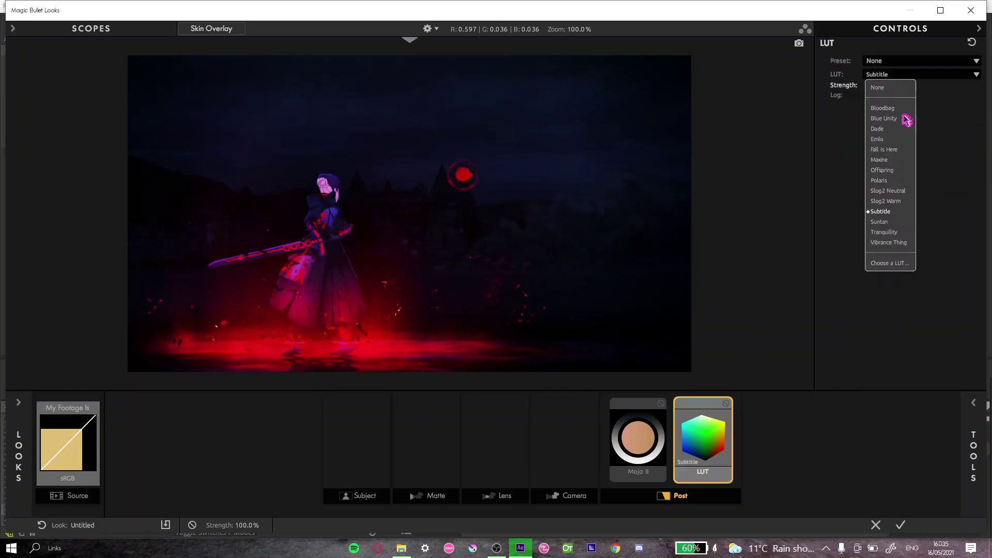
left_click(882, 181)
left_click(973, 450)
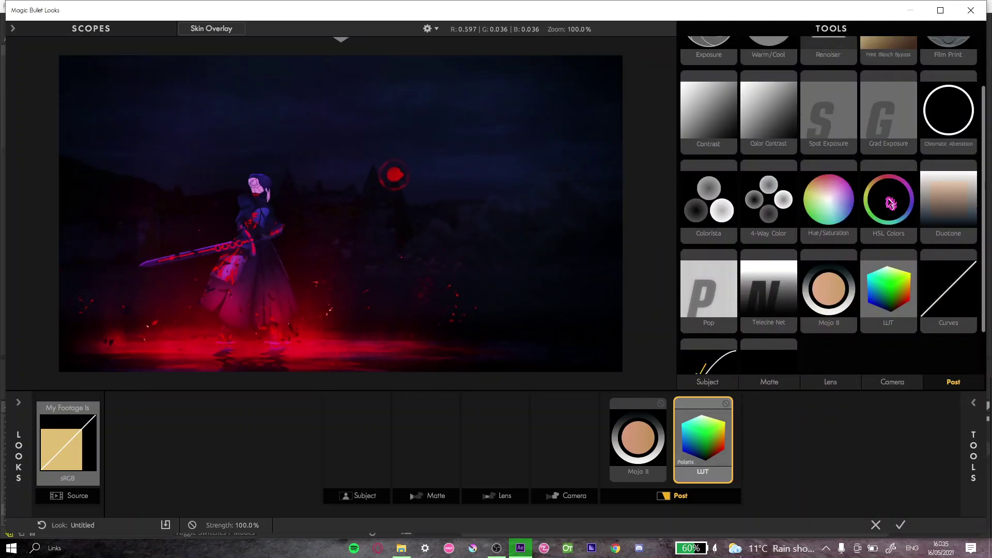
left_click(974, 449)
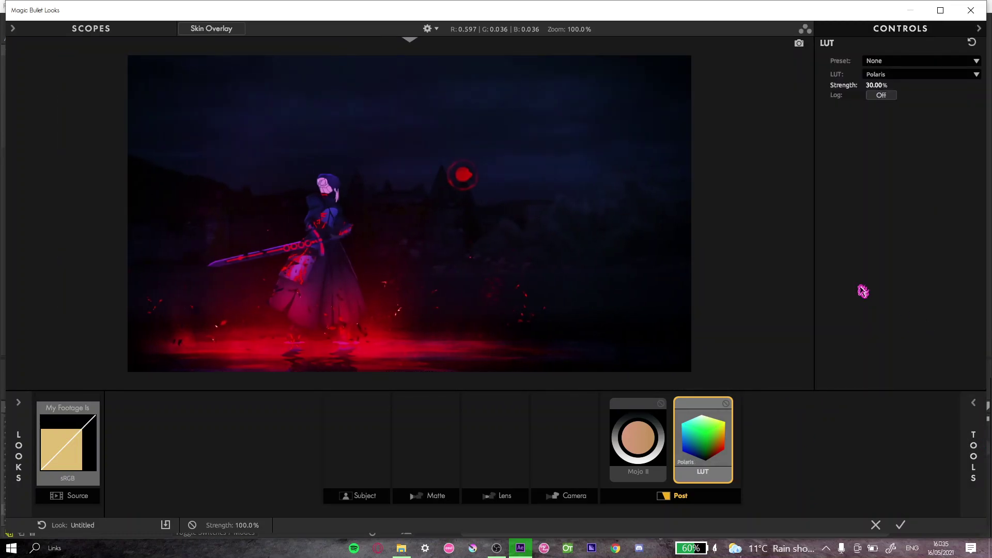
left_click(974, 449)
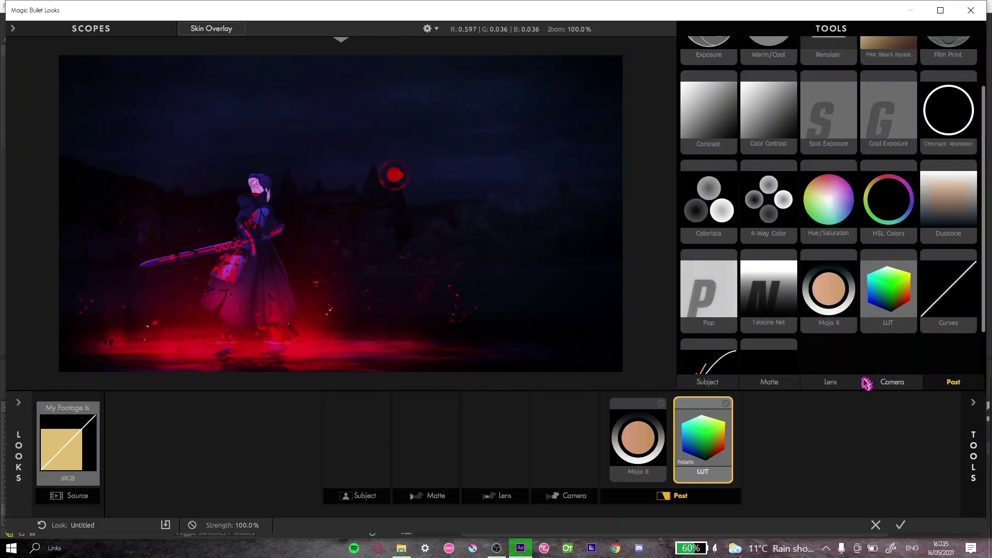
left_click(983, 435)
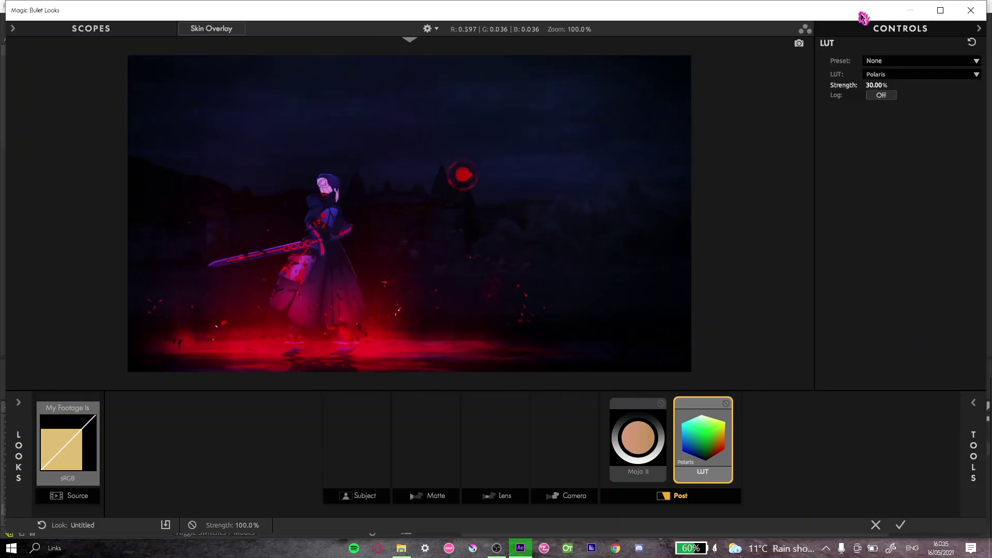
left_click(983, 435)
left_click(884, 383)
left_click(972, 457)
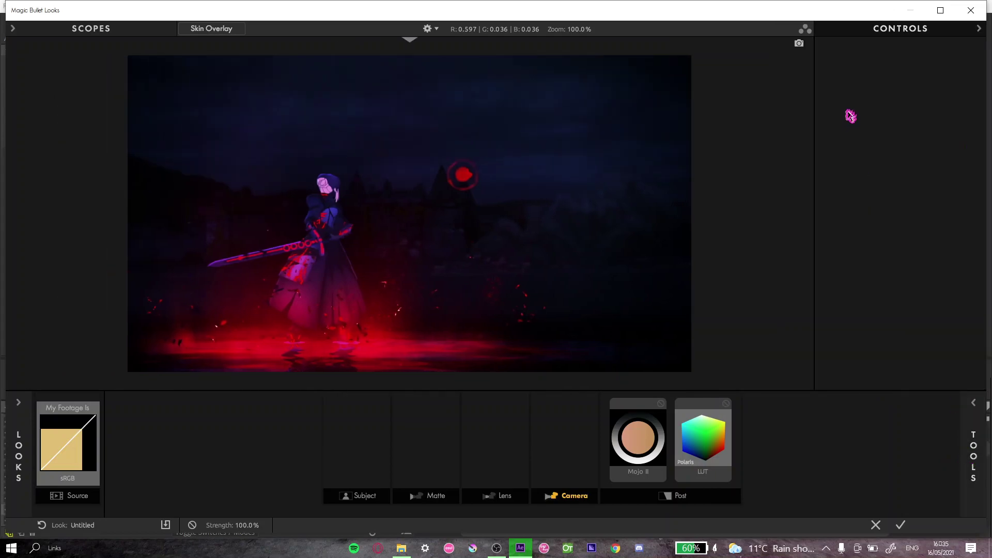
left_click(973, 449)
left_click(715, 467)
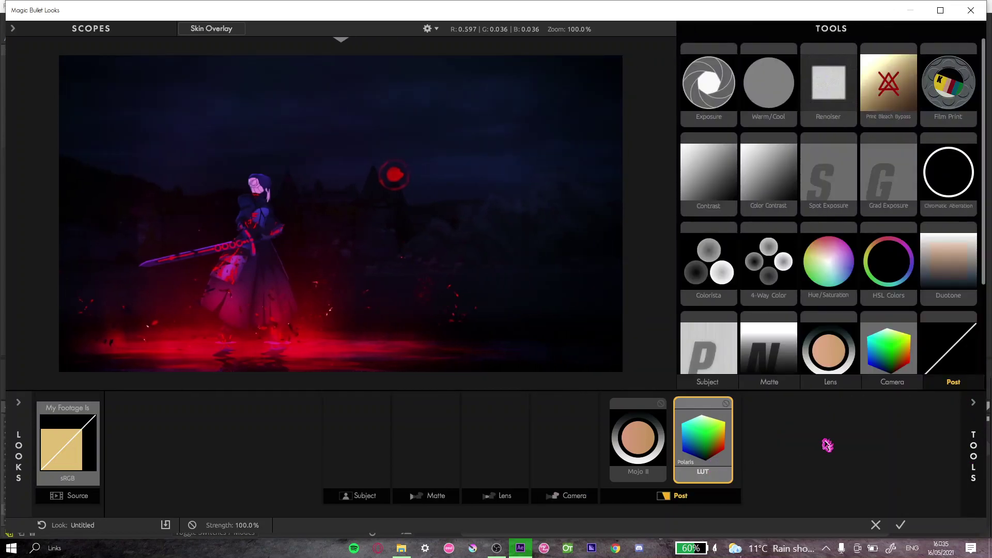
left_click(974, 421)
left_click(902, 76)
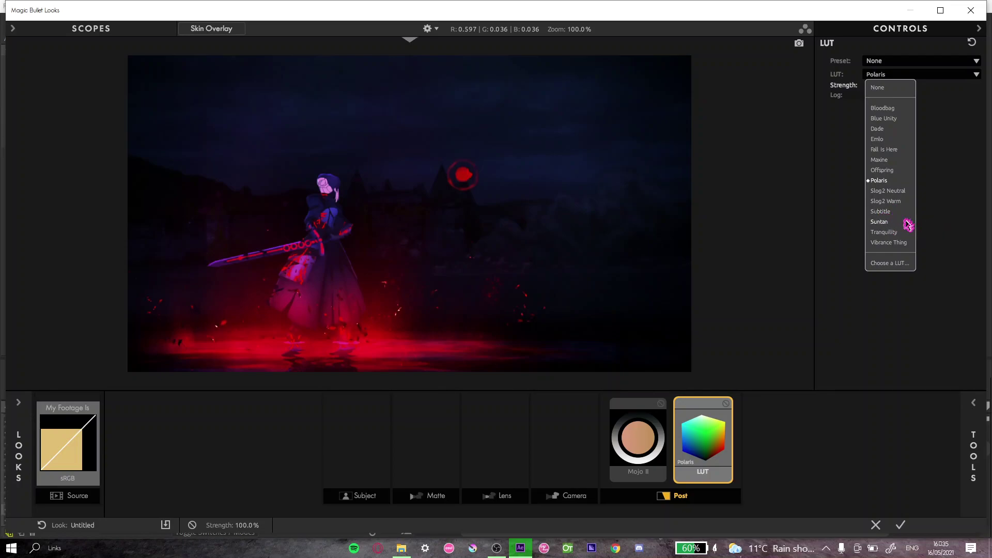
Add the Curves tool to the Subject stage and open its controls
left_click(973, 402)
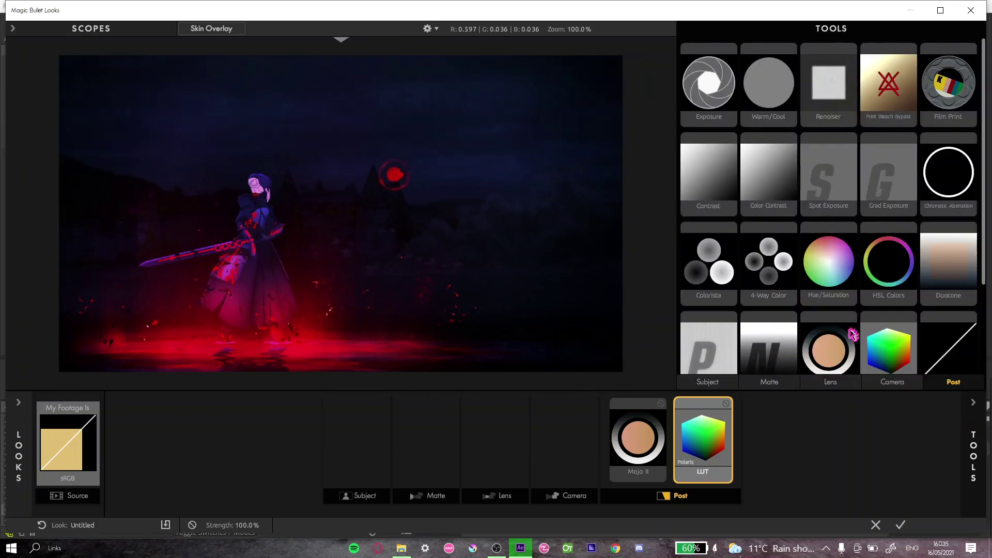
left_click(769, 383)
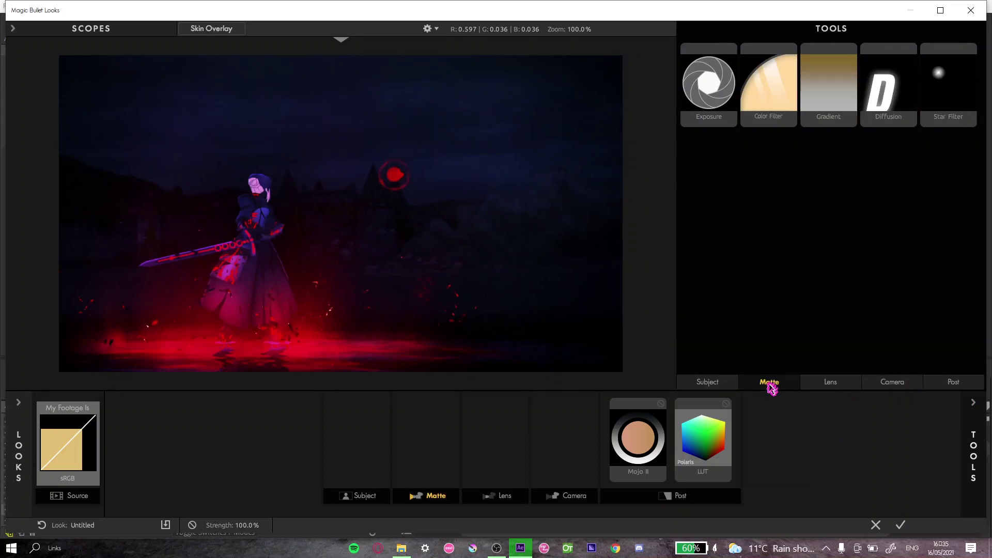
left_click(716, 384)
left_click_drag(935, 207, 362, 450)
left_click(972, 421)
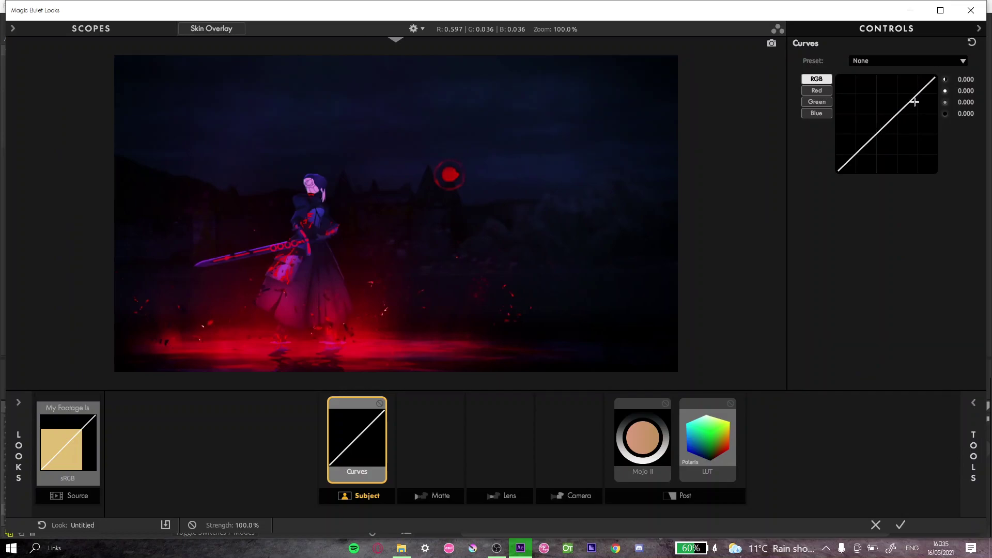
Shape the RGB curve into a gentle S by raising the highlights and pulling the lower tones back towards the diagonal
left_click_drag(914, 96, 906, 89)
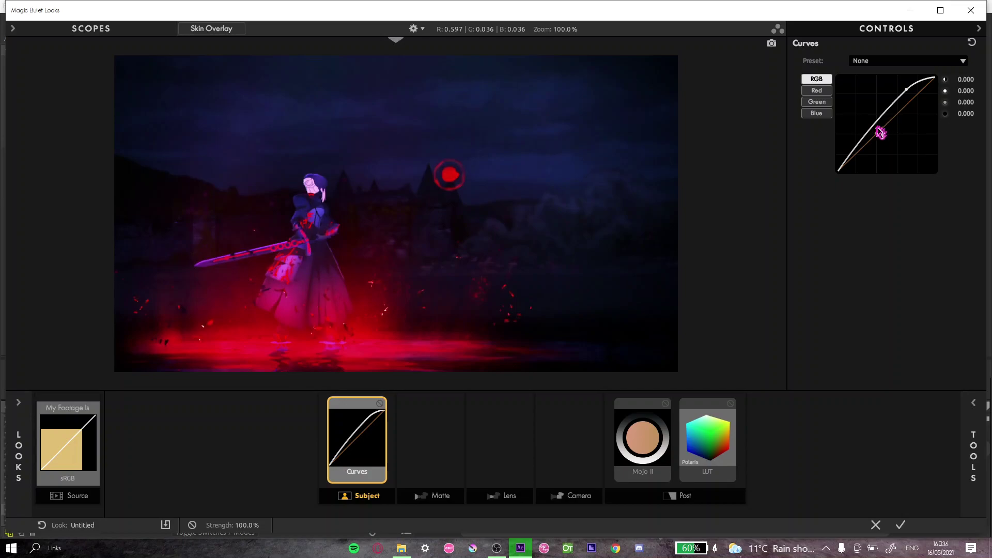
left_click(858, 143)
left_click_drag(859, 143, 862, 148)
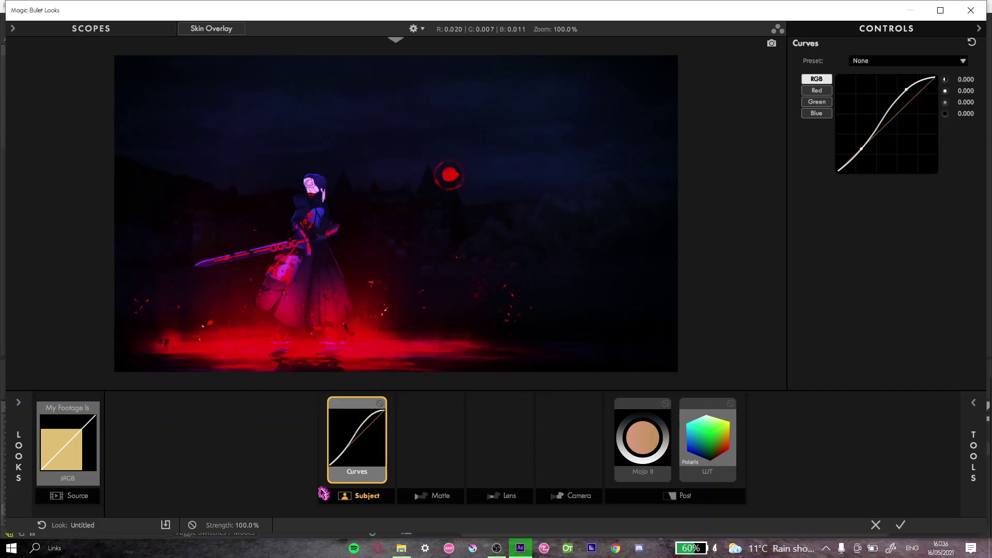
Add the Pop tool after Curves in the Subject stage and open its controls
left_click(967, 446)
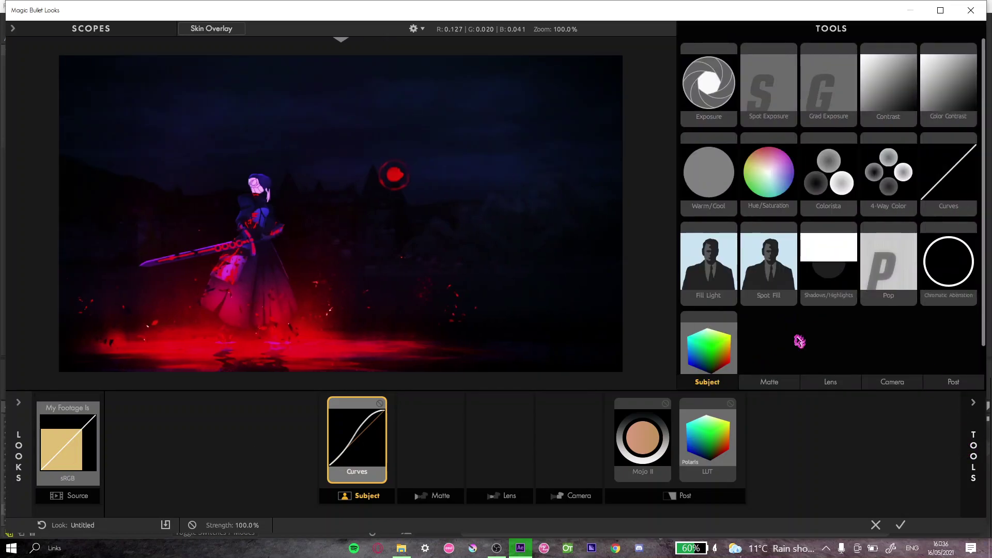
left_click_drag(910, 252, 395, 434)
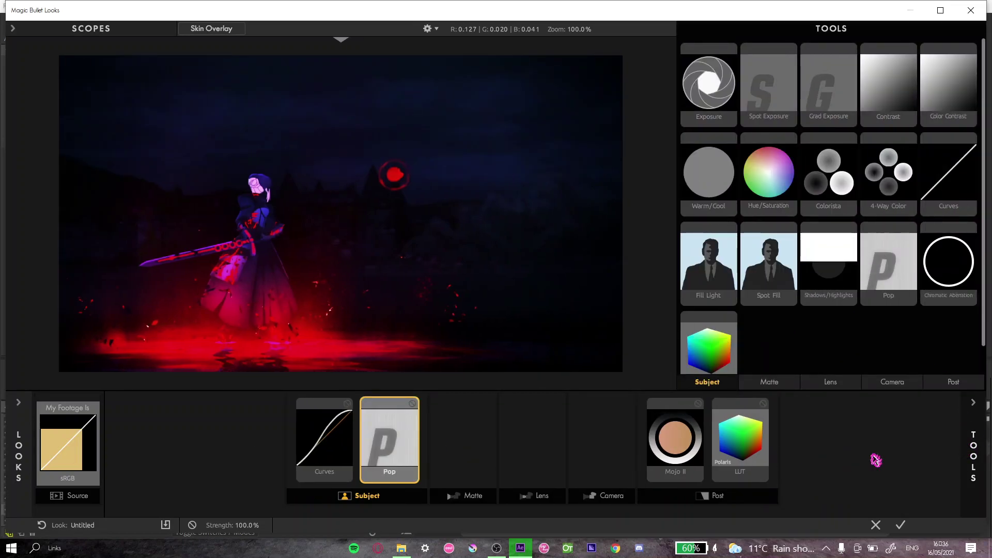
left_click(963, 426)
Set both Pop and Preserve Detail of the Pop tool to 100%
left_click(899, 72)
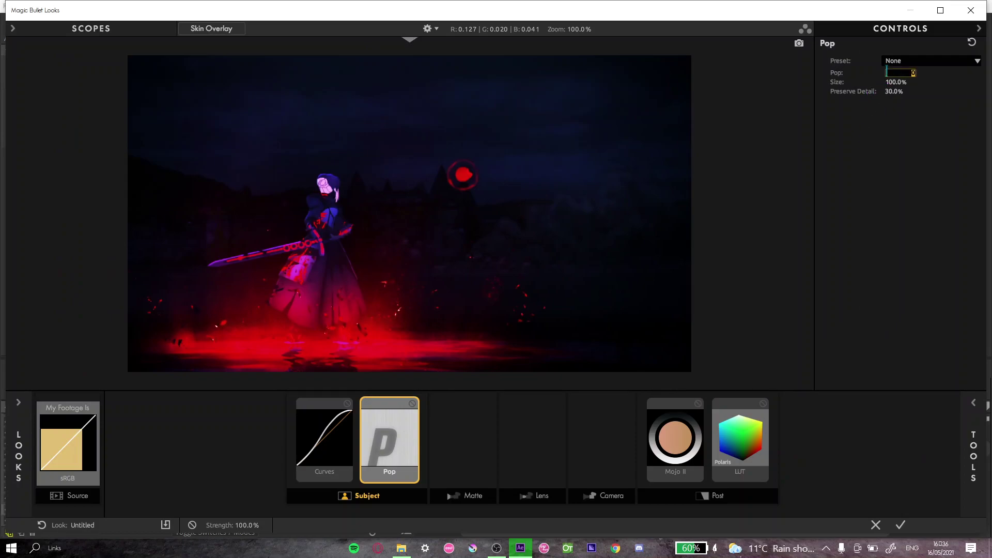
left_click(899, 82)
left_click(894, 91)
type("100")
key("Return")
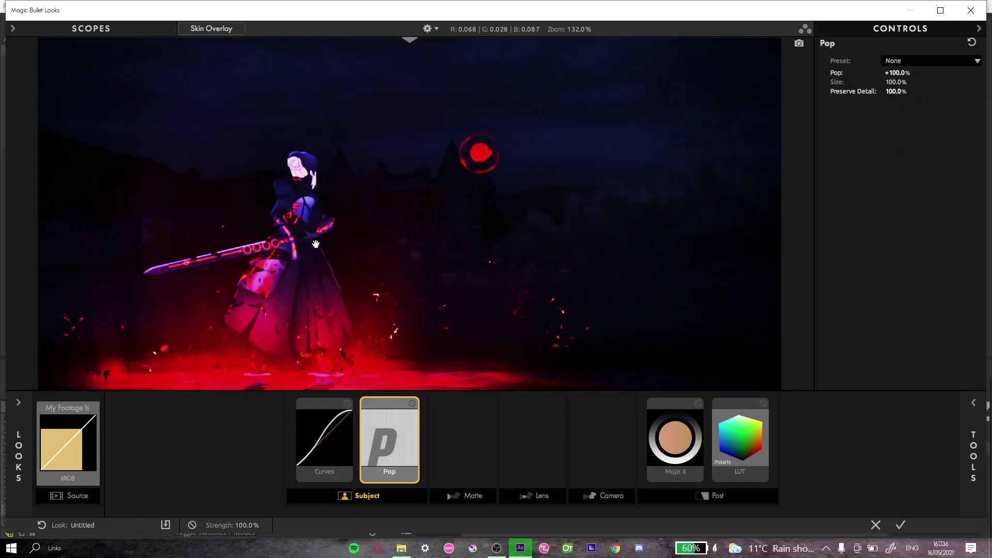
left_click(899, 525)
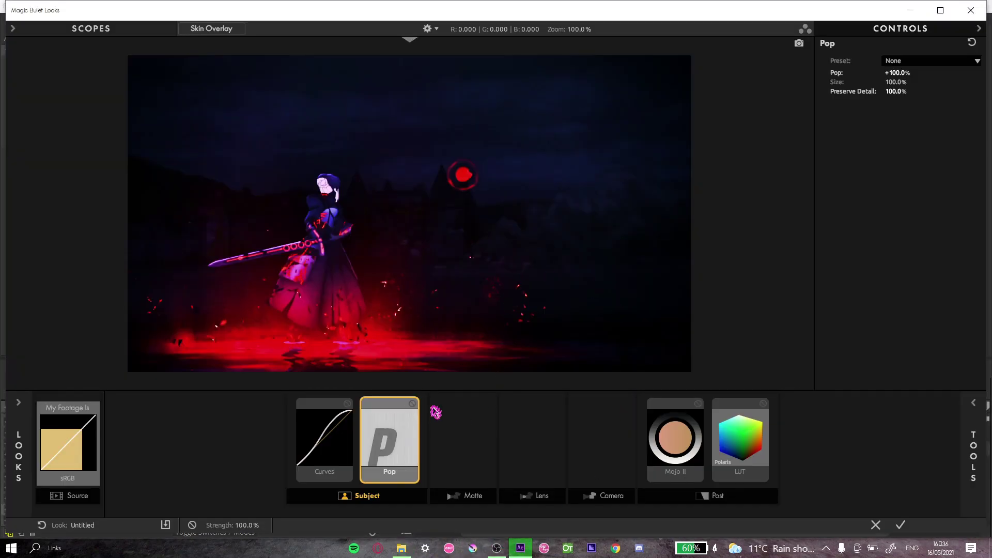
Set Pop to 30% and Size to 25% in the Pop tool
left_click(902, 73)
type("30")
key("Return")
left_click(895, 81)
type("25")
key("Return")
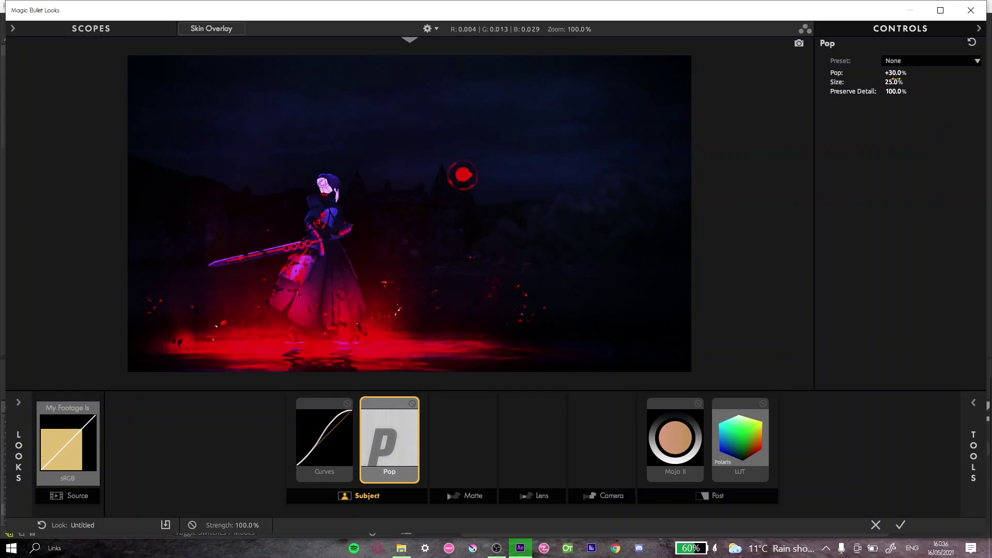
left_click(896, 81)
key("Return")
Accept the finished look and return to the composition
left_click(486, 440)
left_click(676, 445)
left_click(599, 439)
left_click(305, 443)
left_click(390, 444)
left_click(478, 453)
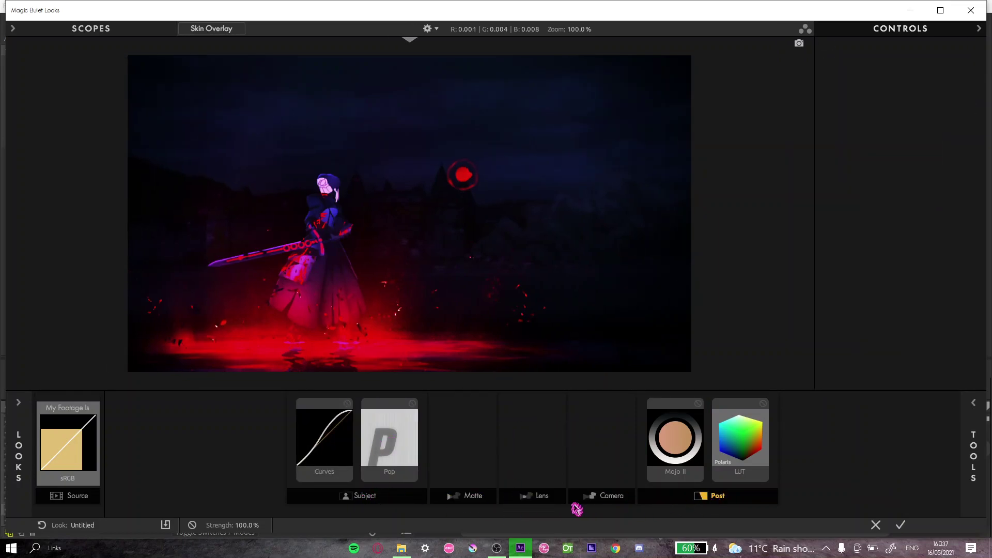
left_click(901, 527)
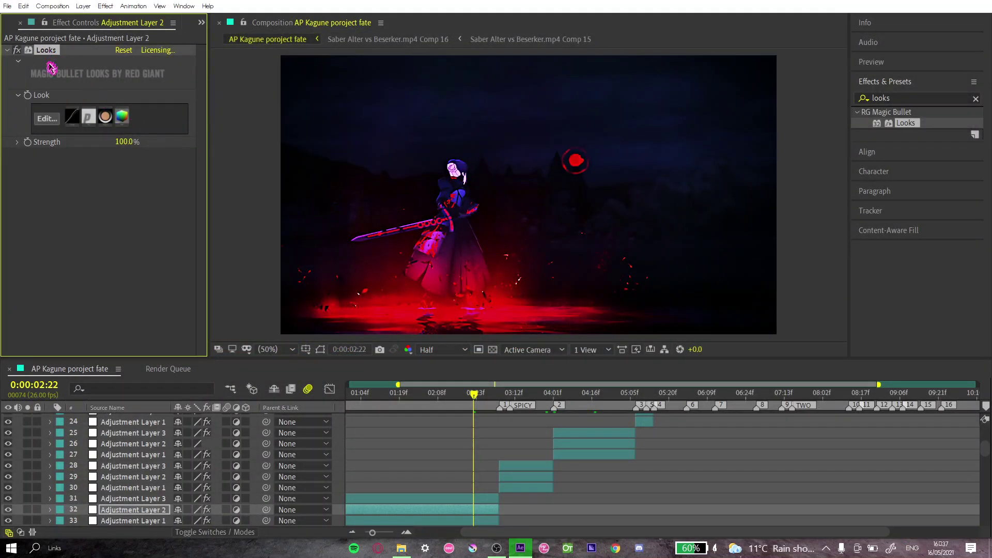
Delete the existing effect from Adjustment Layer 2 of the SPICY segment (layer 29)
left_click(511, 475)
scroll(592, 474, "up", 1)
left_click(50, 49)
key("Delete")
key("Delete")
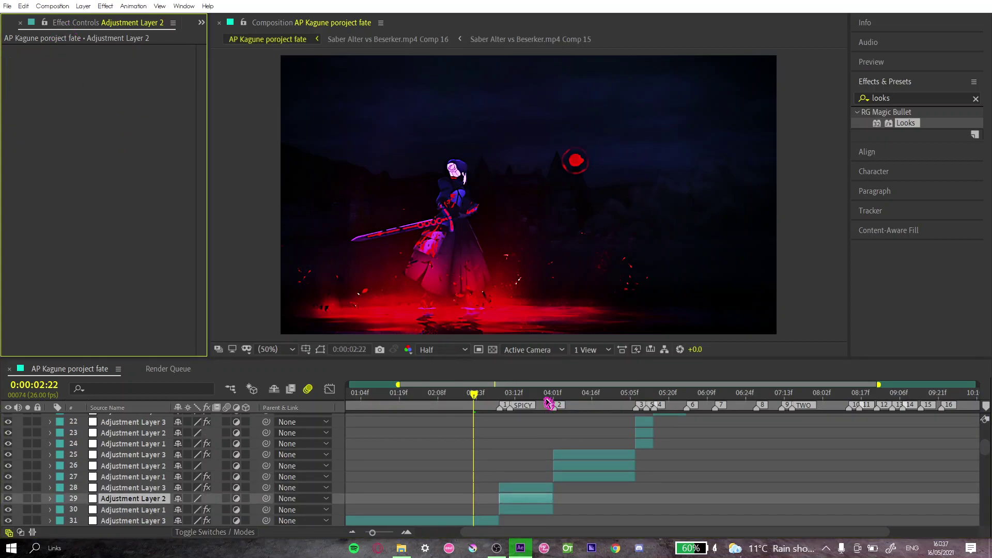
Check Adjustment Layer 2 of each remaining segment for existing effects
left_click(622, 468)
scroll(645, 444, "up", 2)
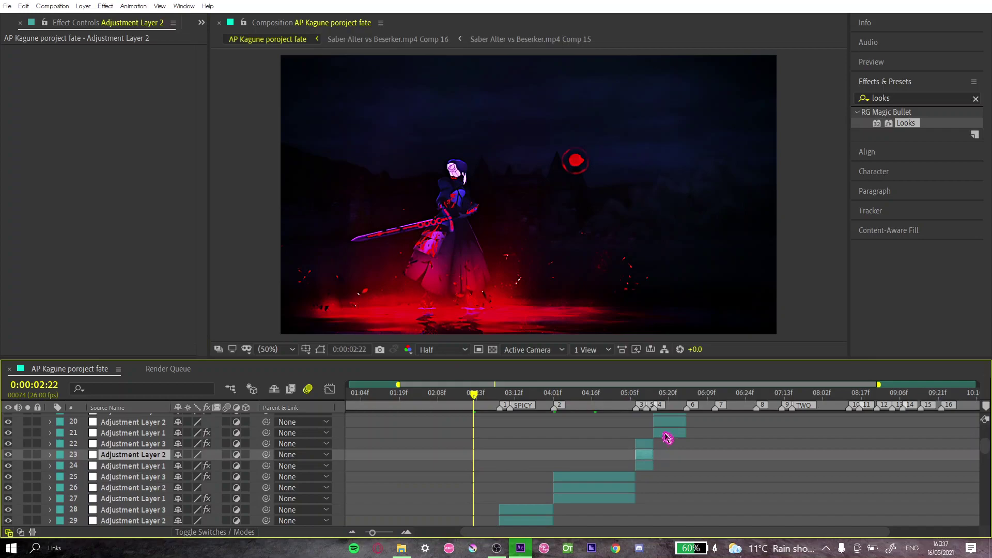
scroll(584, 462, "up", 7)
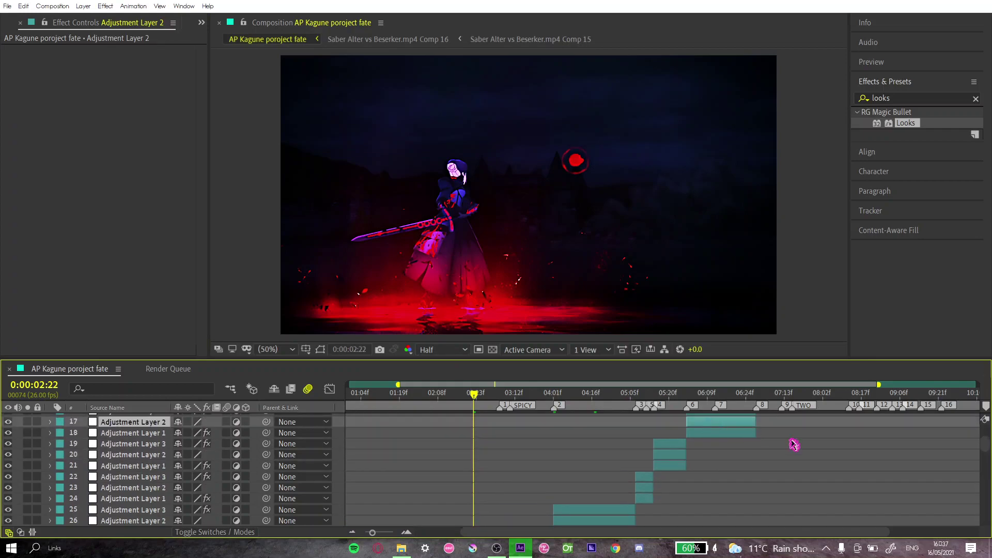
scroll(791, 437, "up", 6)
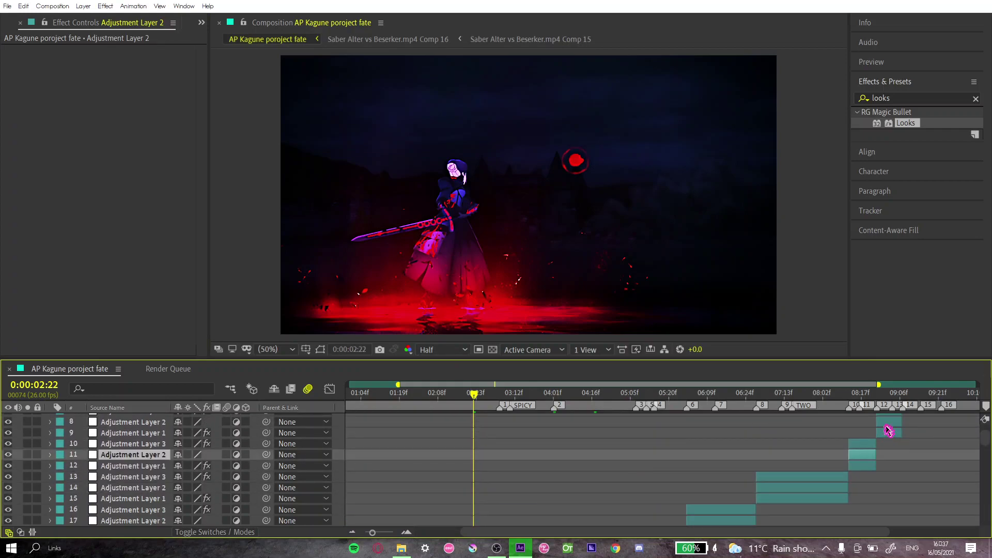
left_click(901, 432)
scroll(915, 434, "up", 6)
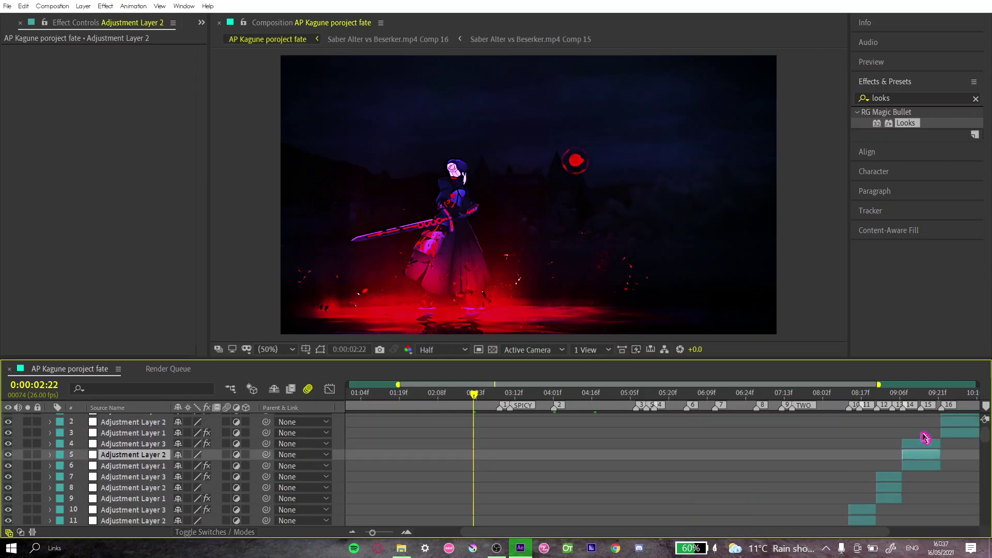
scroll(711, 499, "down", 11)
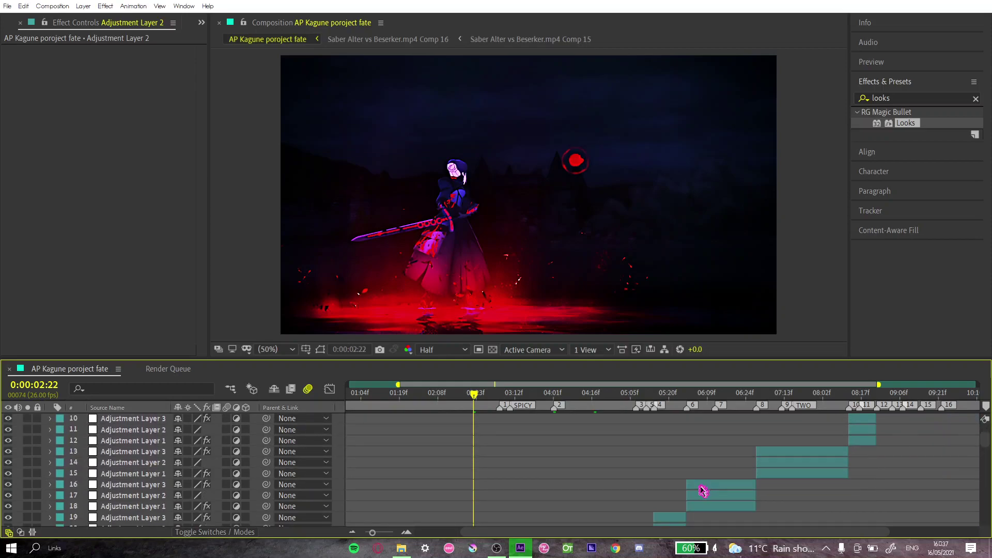
Select Adjustment Layer 2 of all segments after the first and paste the finished Looks effect onto them
left_click_drag(475, 535, 618, 460)
scroll(615, 460, "up", 2)
scroll(615, 459, "up", 3)
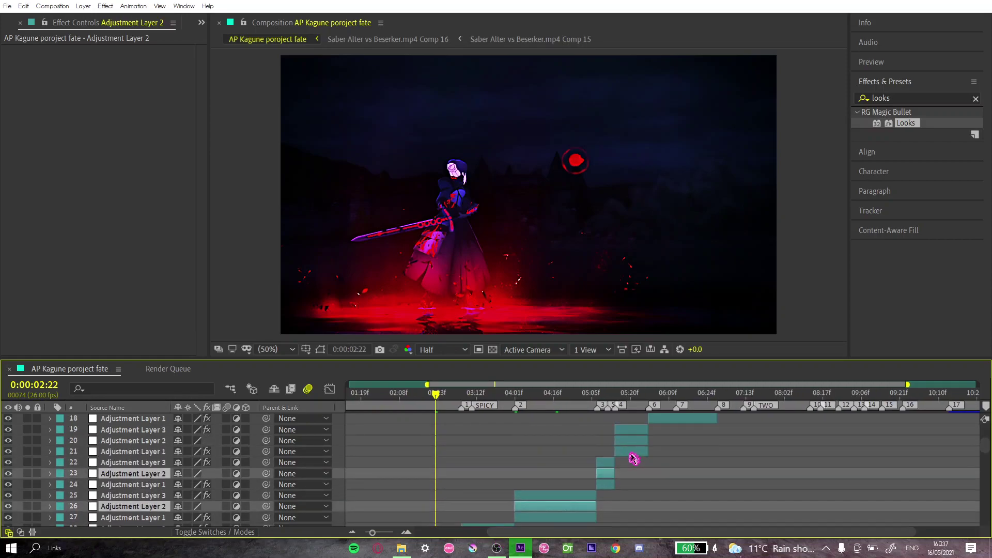
scroll(734, 454, "up", 5)
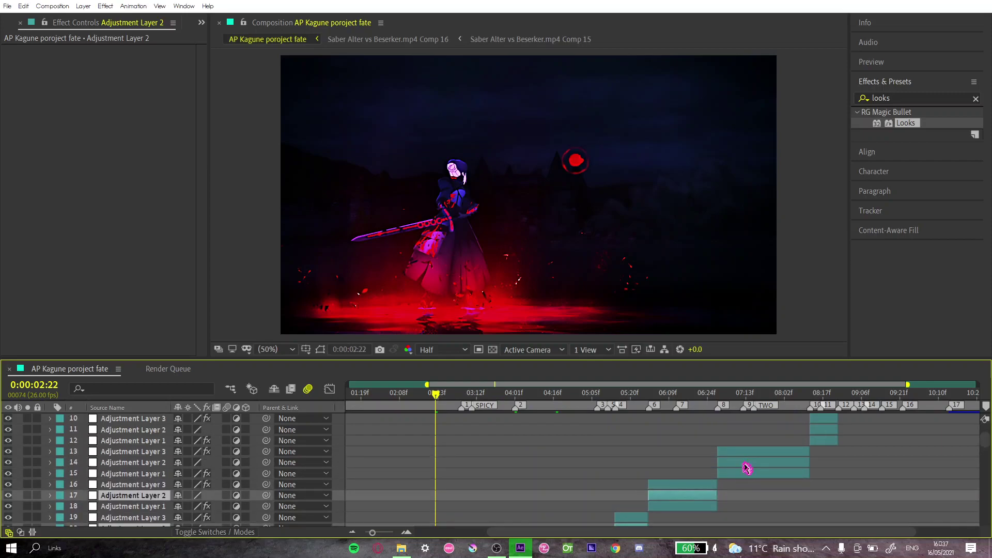
left_click(858, 474)
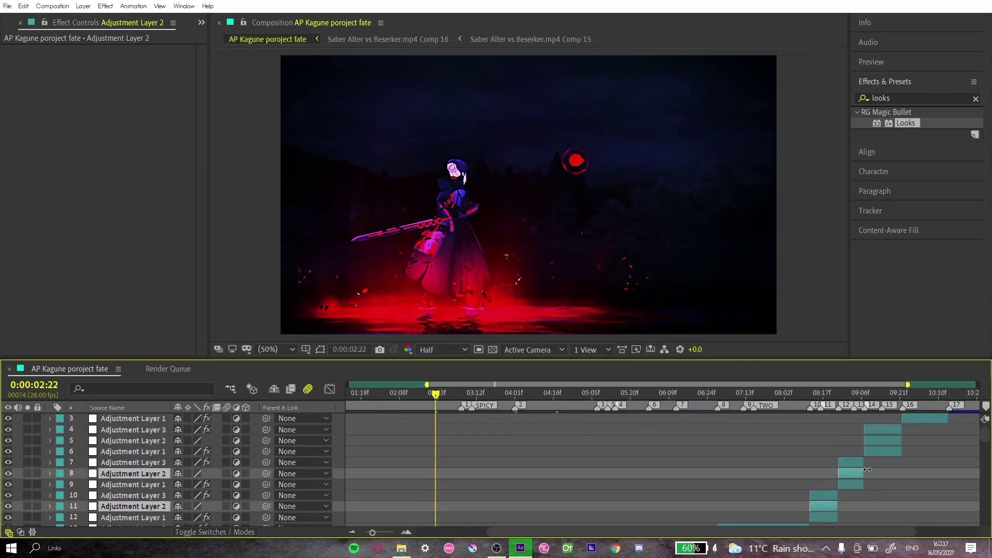
scroll(873, 470, "up", 1)
left_click(899, 462, "ctrl")
left_click(923, 430, "ctrl")
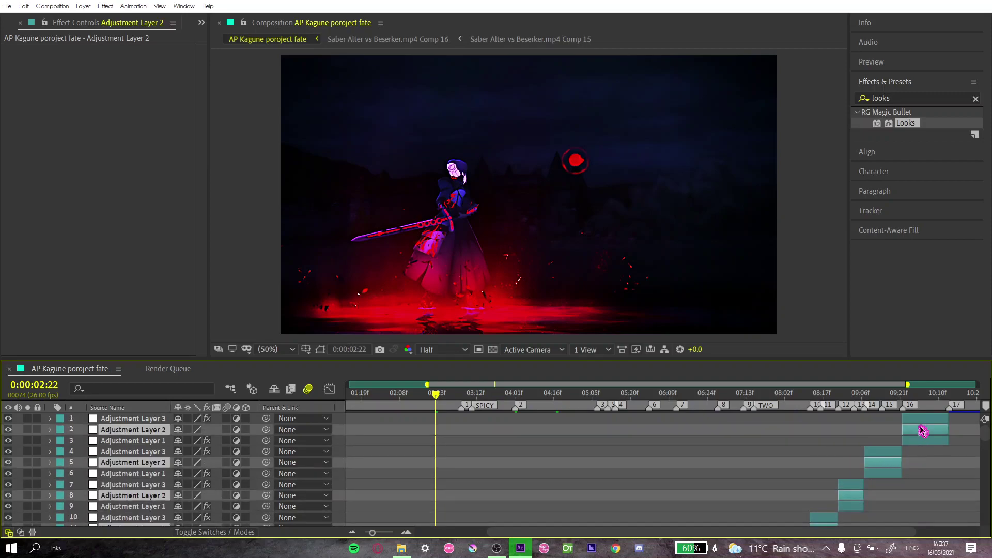
left_click_drag(944, 490, 943, 488)
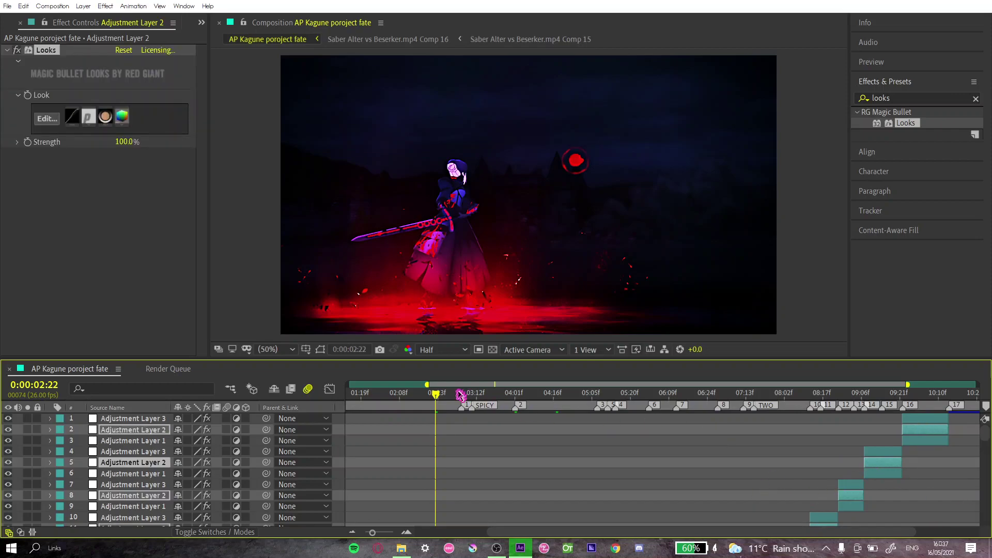
Preview the grade on the SPICY segment at 0:00:03:17 and 0:00:03:22, and deselect the layers
left_click_drag(440, 395, 491, 433)
scroll(483, 432, "down", 5)
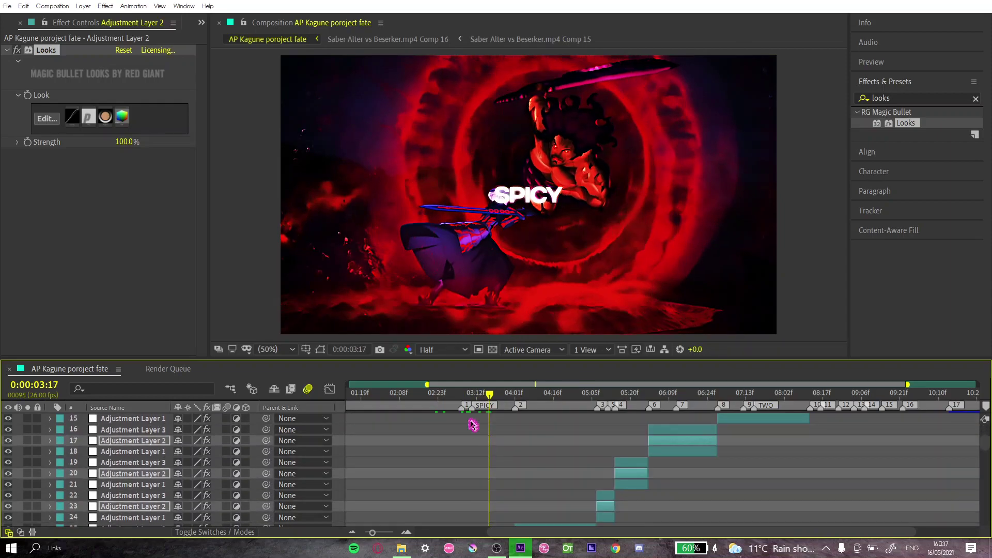
left_click_drag(496, 398, 503, 399)
scroll(541, 474, "down", 2)
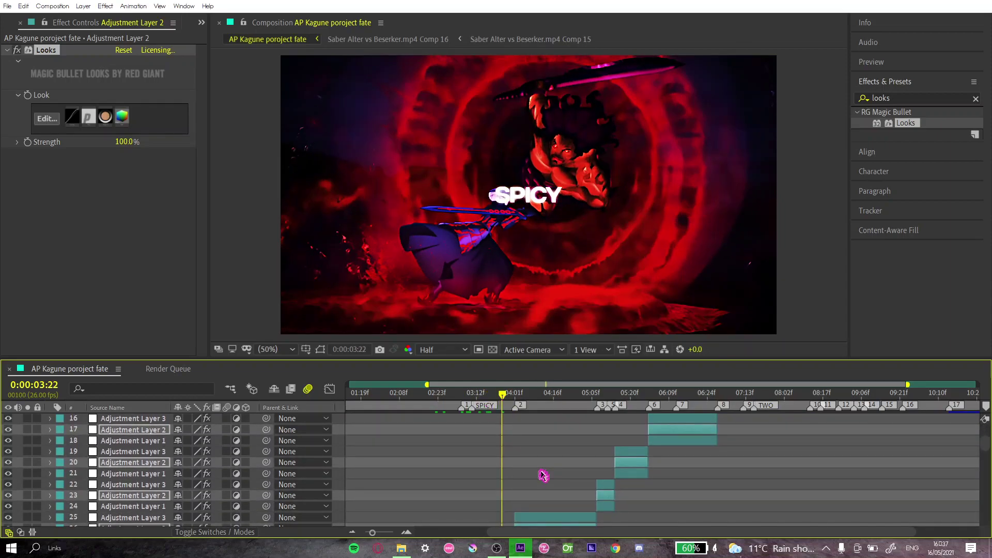
scroll(543, 475, "down", 2)
left_click(456, 476)
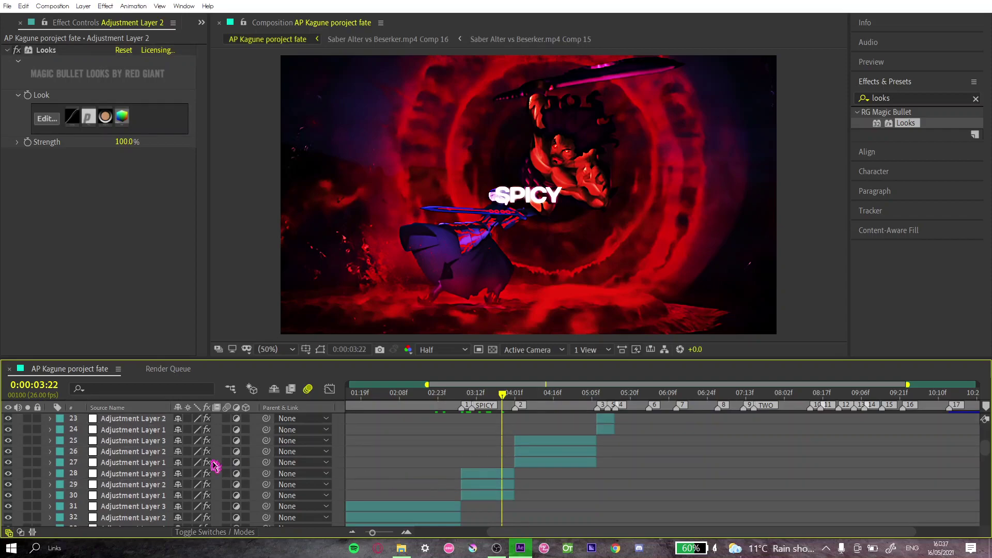
Restack the spicy text layer between Adjustment Layer 3 and Adjustment Layer 2 of its segment, and preview it at 0:00:03:20
left_click_drag(164, 484, 158, 514)
scroll(505, 497, "down", 5)
left_click_drag(119, 494, 134, 433)
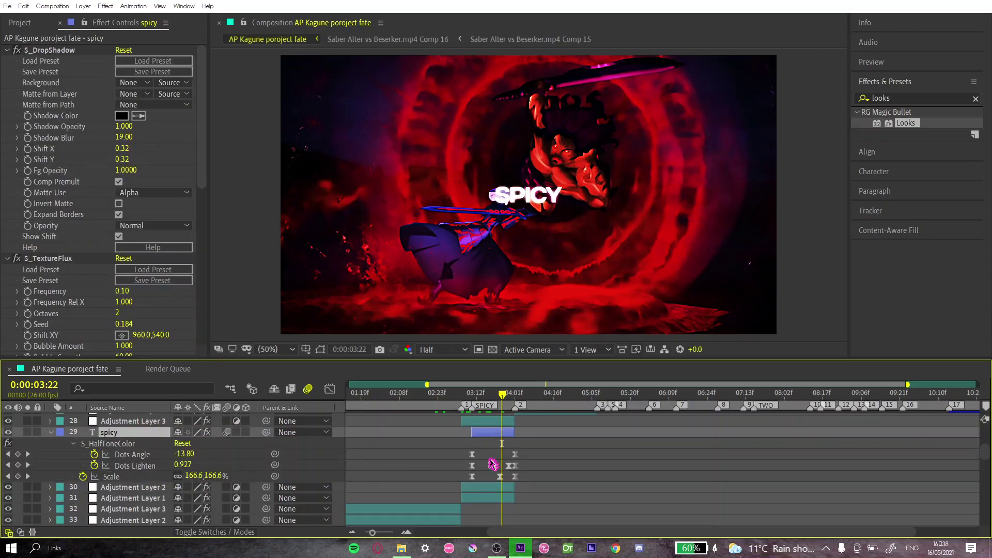
left_click(536, 441)
mouse_move(510, 395)
left_mouse_down()
mouse_move(490, 393)
mouse_move(502, 392)
left_mouse_up()
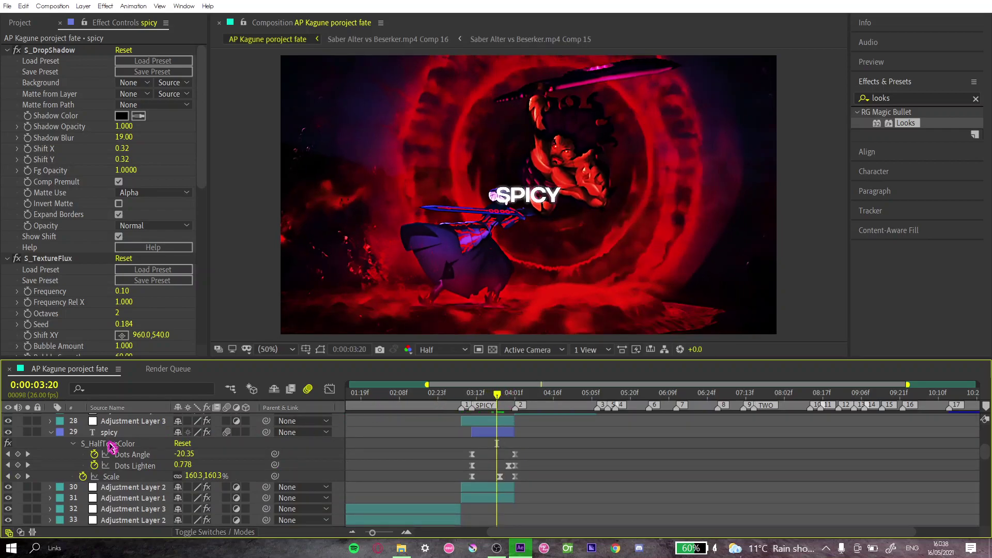
Try the spicy text layer at other stacking positions around its segment's adjustment layers, and restore it between Adjustment Layers 3 and 2
left_click_drag(121, 444, 117, 499)
left_click_drag(508, 390, 470, 405)
left_click_drag(138, 444, 141, 435)
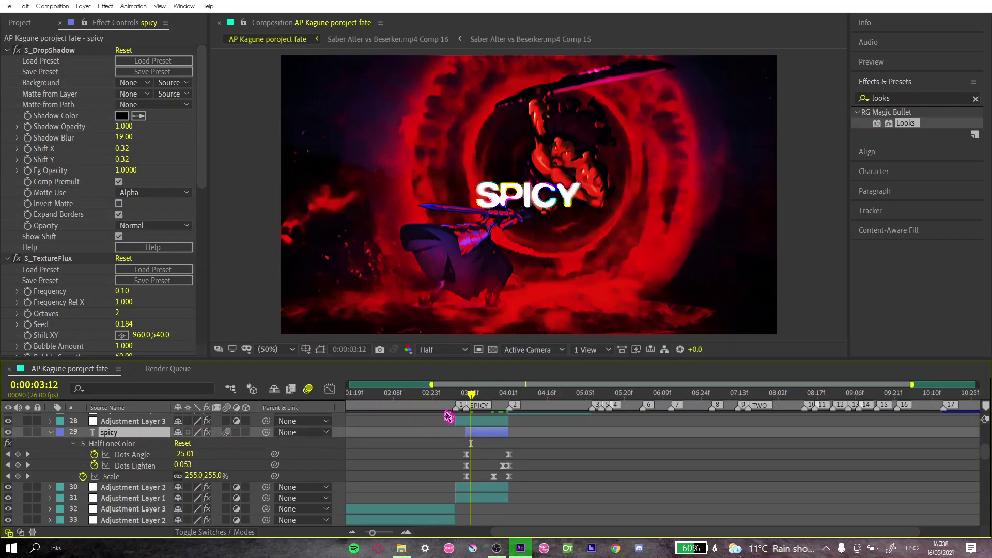
left_click_drag(491, 404, 504, 405)
scroll(145, 443, "up", 1)
left_click_drag(143, 443, 143, 433)
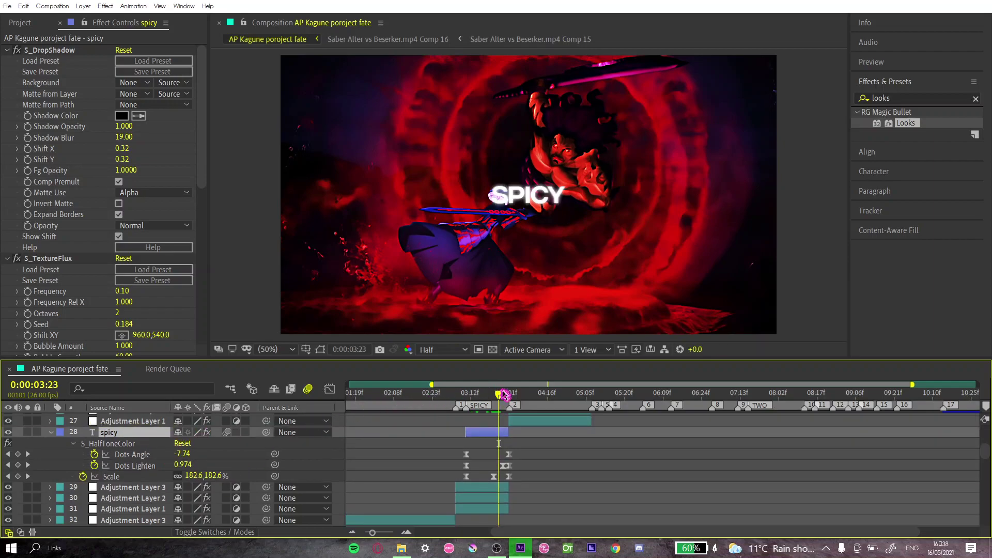
left_click_drag(144, 495, 144, 426)
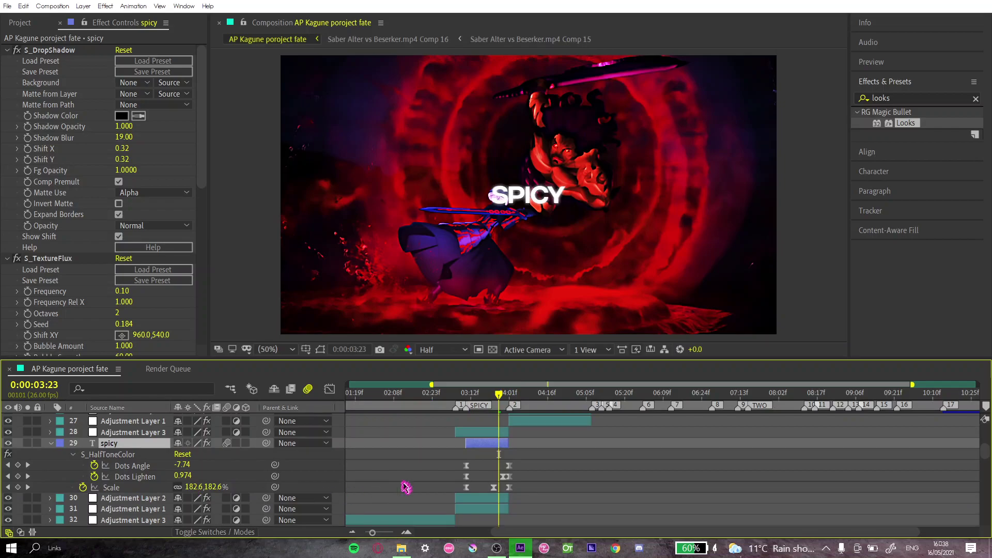
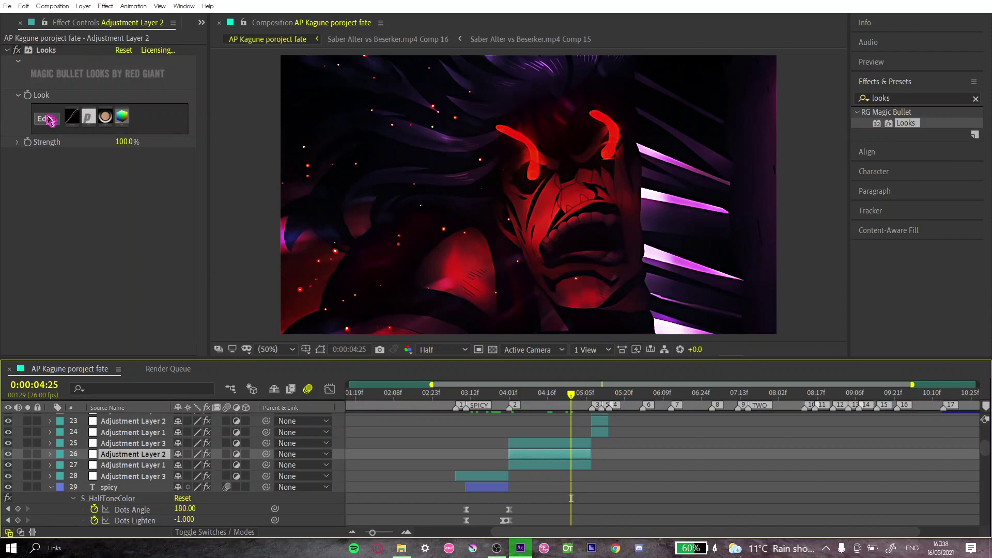
Open the Looks editor for the second segment's Adjustment Layer 2 (layer 26) and select its LUT tool
left_click(49, 120)
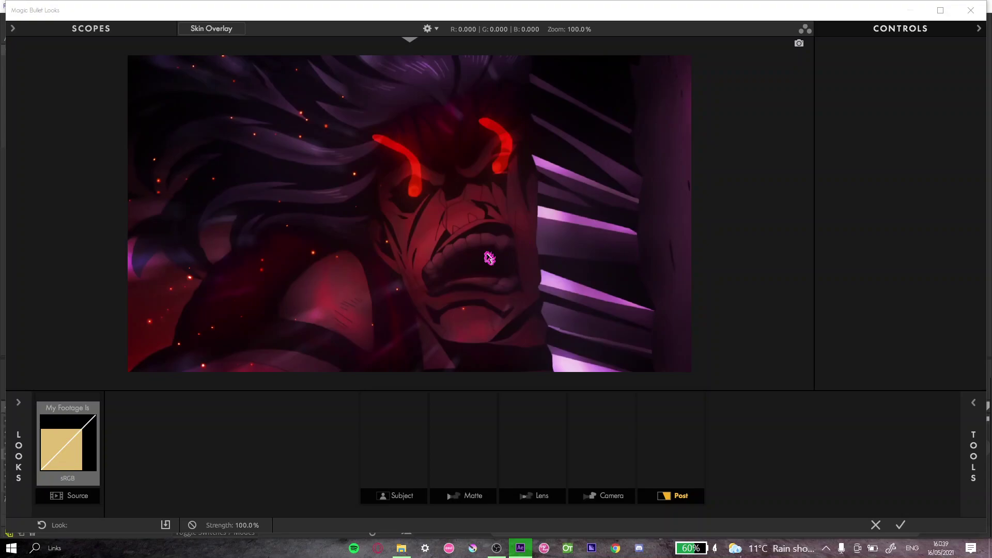
left_click(973, 410)
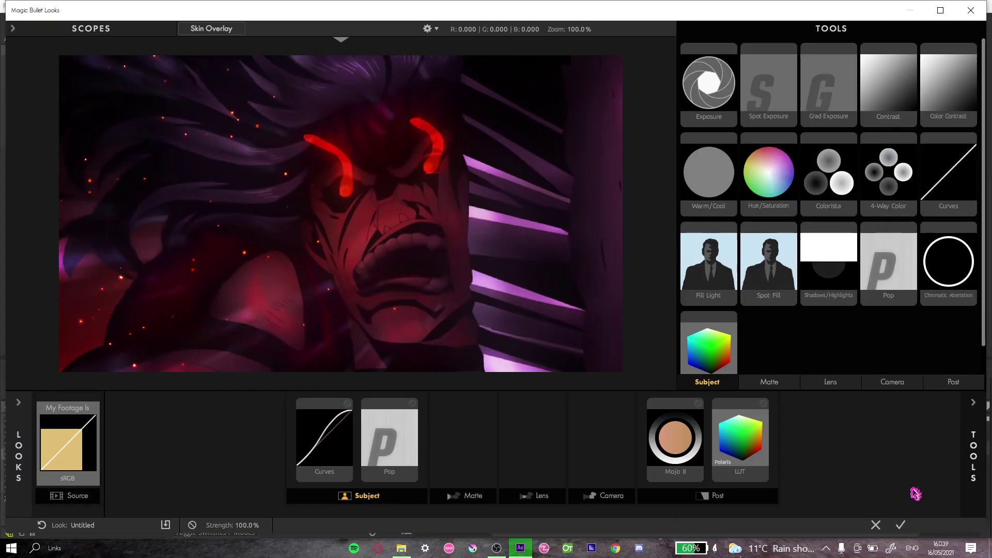
left_click(978, 448)
left_click(753, 420)
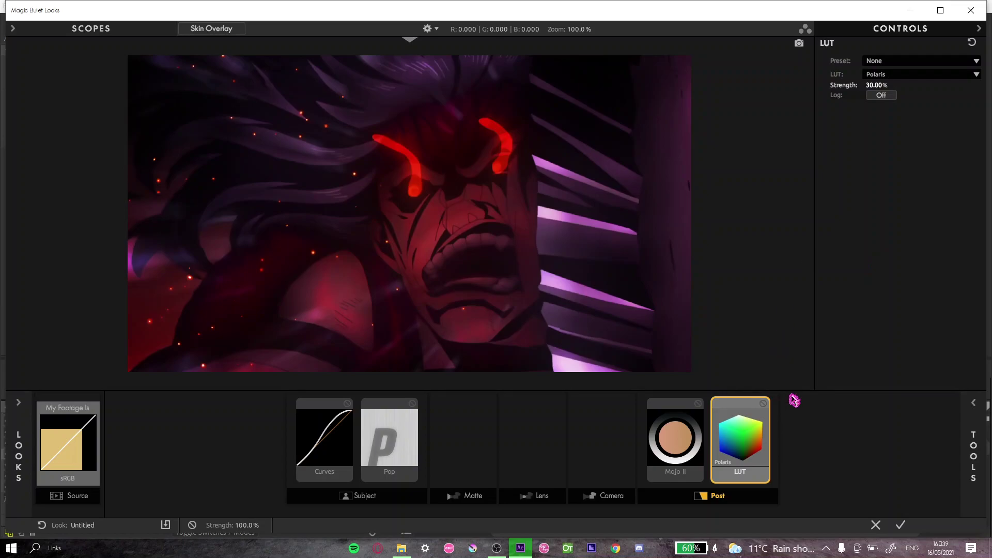
Compare the image with the Polaris LUT disabled and enabled, at full view and close up on the mouth
left_click(764, 404)
left_click(764, 404)
left_click(763, 404)
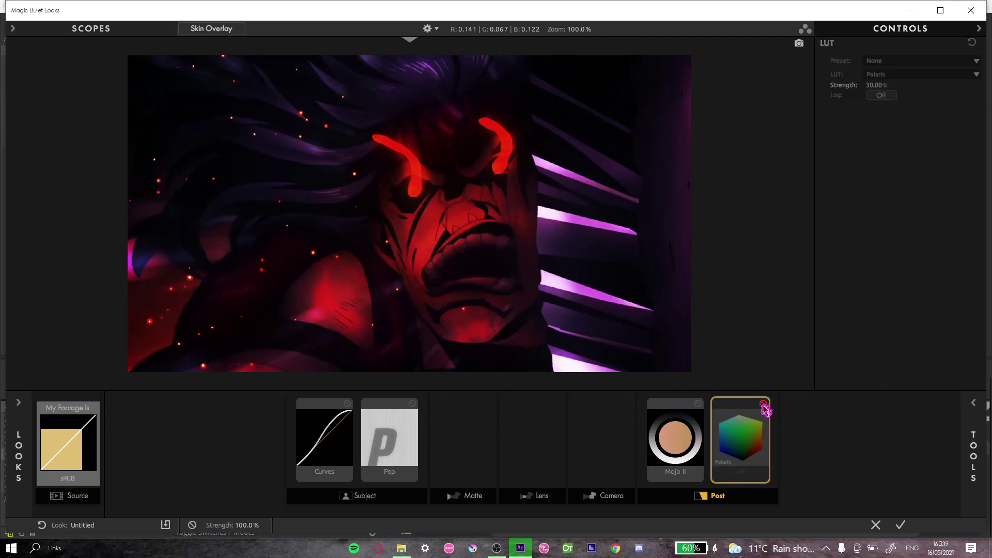
left_click(763, 404)
left_click(764, 404)
left_click(764, 404)
scroll(551, 241, "up", 2)
scroll(551, 242, "up", 5)
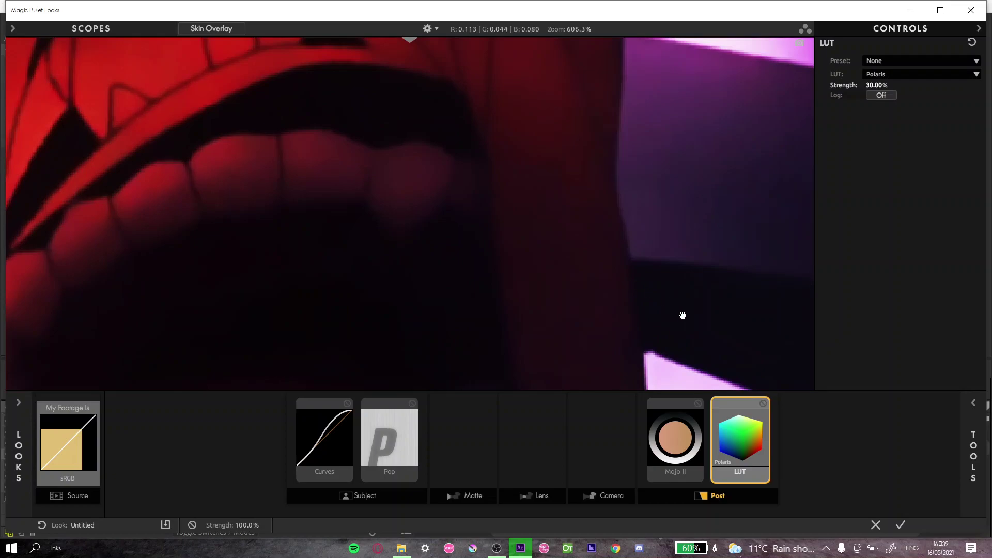
left_click(766, 405)
left_click(766, 405)
scroll(613, 250, "down", 7)
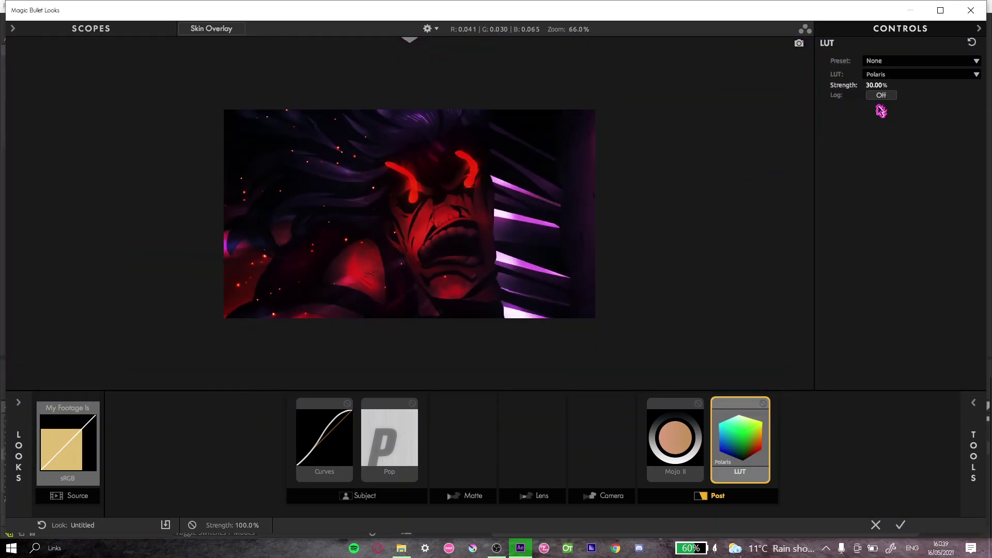
Try the Subtitle LUT on the look and return to Polaris
left_click(909, 77)
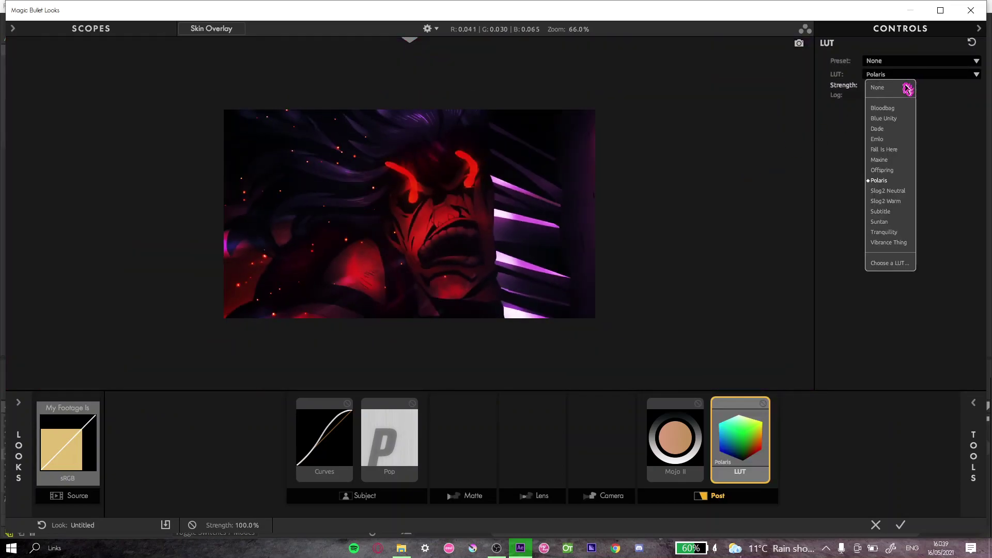
left_click(879, 221)
scroll(648, 243, "up", 1)
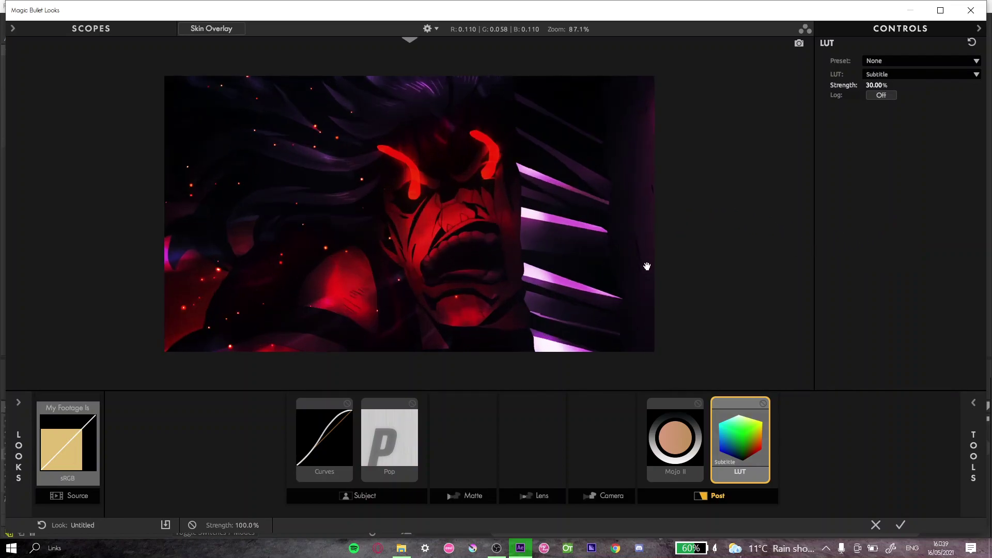
left_click(913, 76)
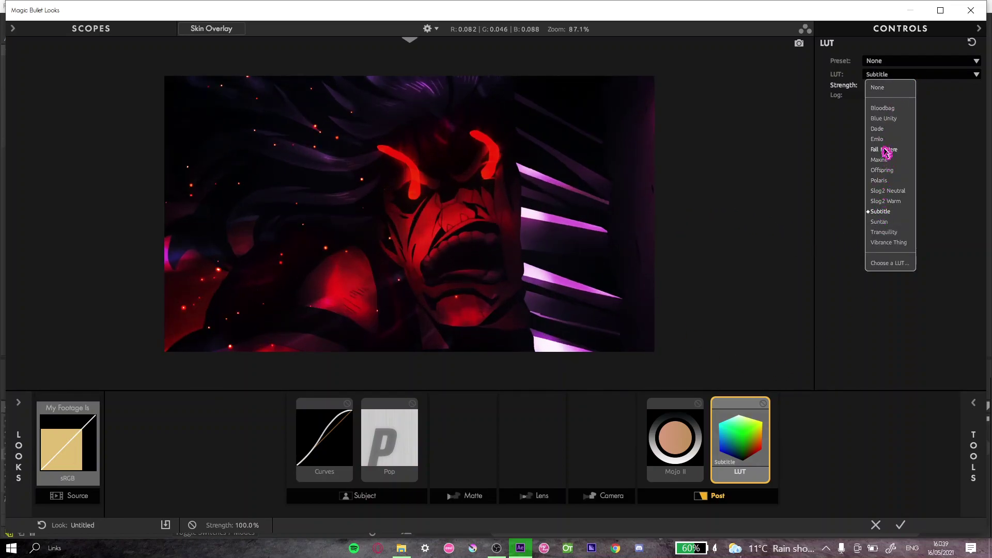
left_click(880, 182)
Try the Offspring and Dade LUTs, compare Dade disabled and enabled, and return to Polaris
left_click(906, 75)
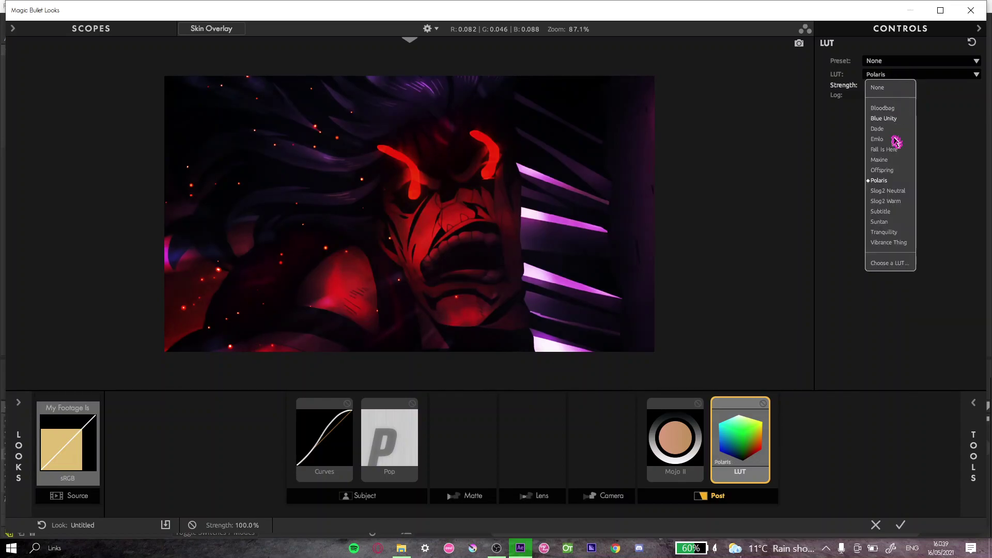
left_click(879, 170)
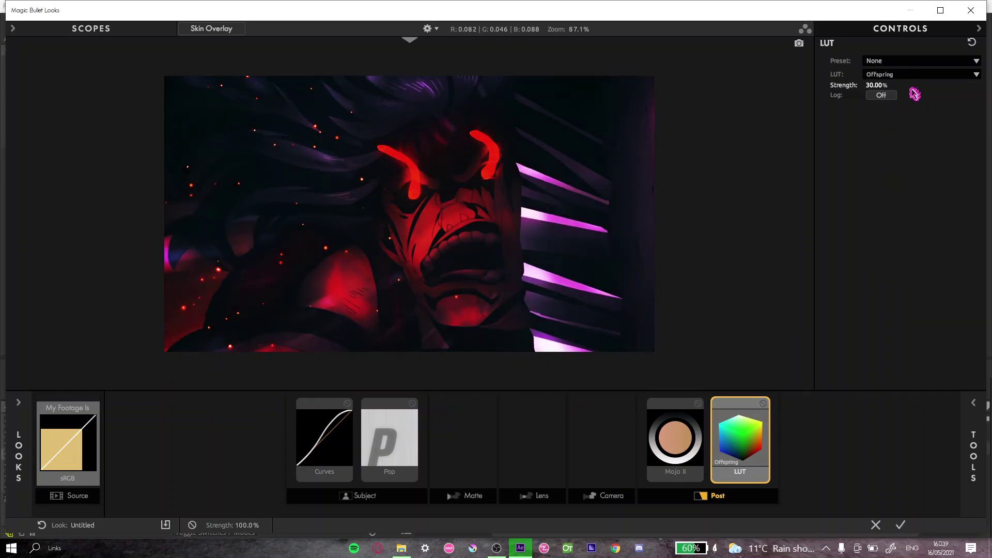
left_click(920, 76)
left_click(890, 132)
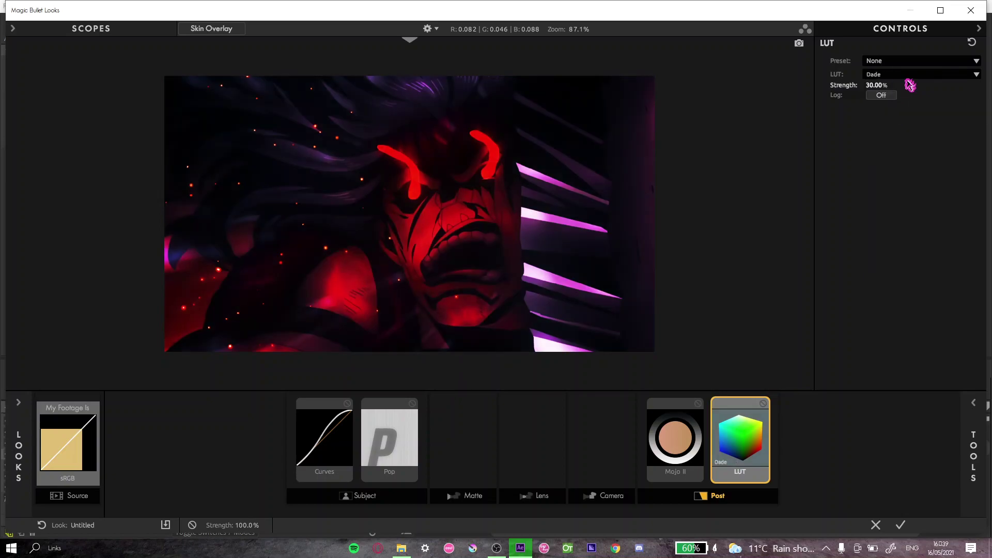
left_click(764, 406)
left_click(765, 407)
left_click(935, 75)
left_click(879, 180)
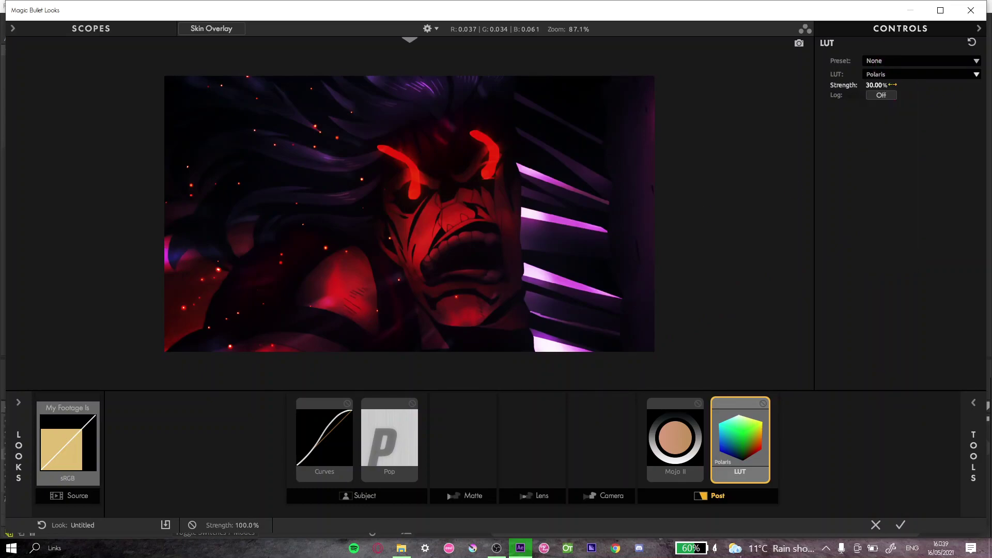
Change the look's LUT to Subtitle, keeping its strength at 30%
left_click(920, 76)
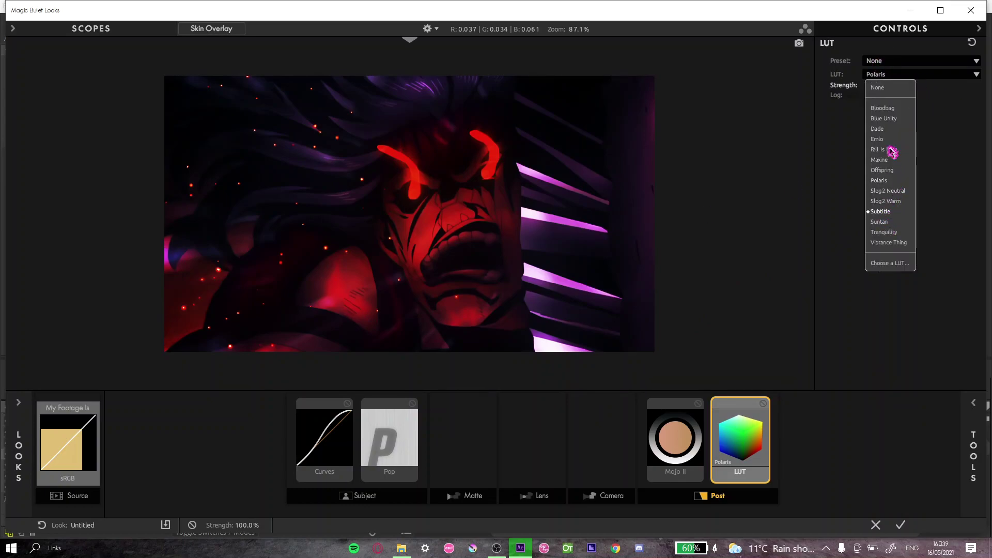
left_click(885, 74)
left_click(875, 85)
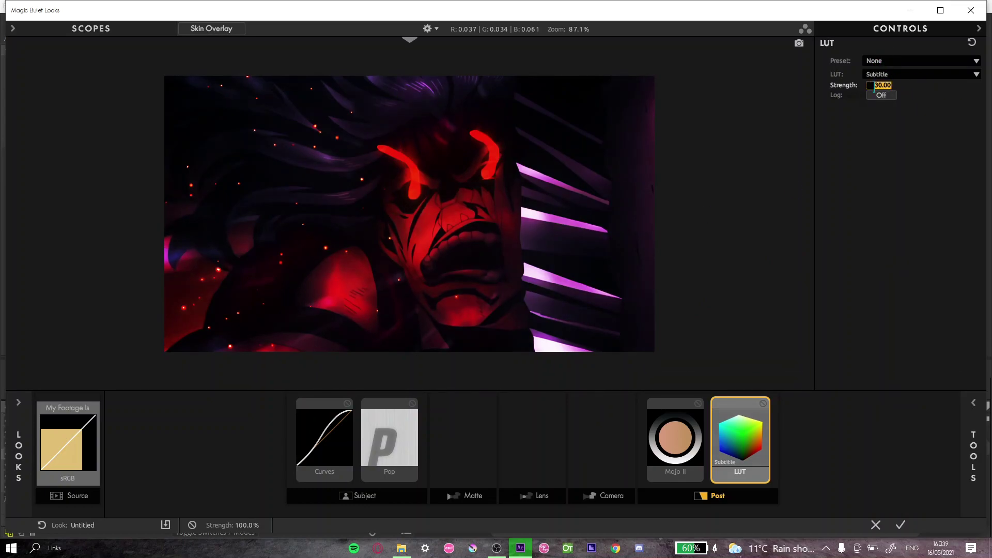
key("Return")
Set Mojo II's Mojo to 4% and Punch to 15%, and compare the image with the tool disabled and enabled
left_click(703, 409)
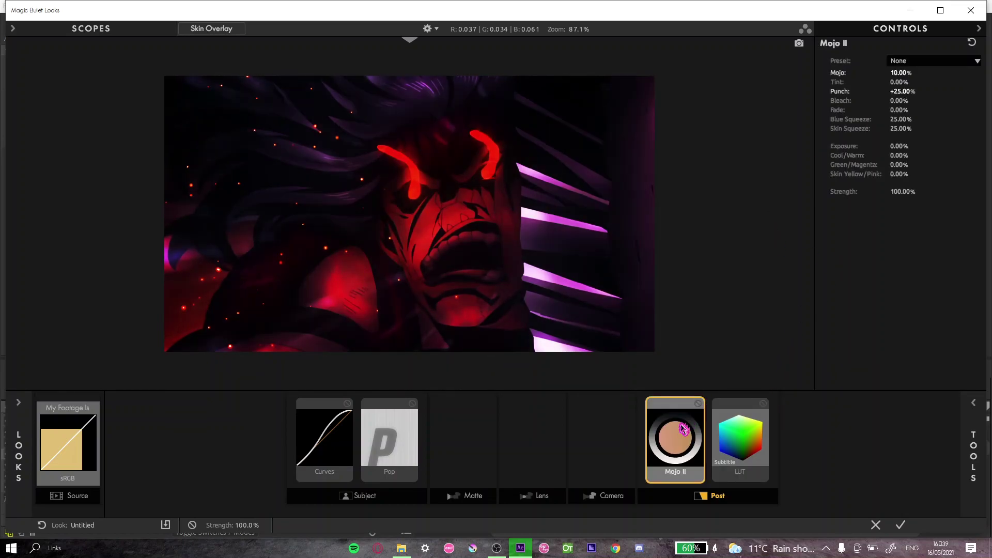
left_click(899, 72)
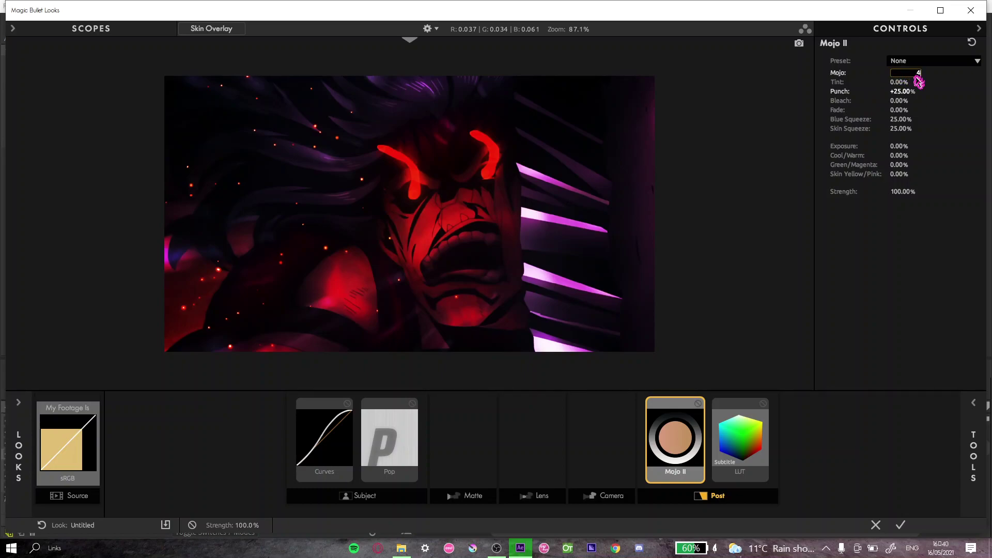
key("Return")
left_click(902, 92)
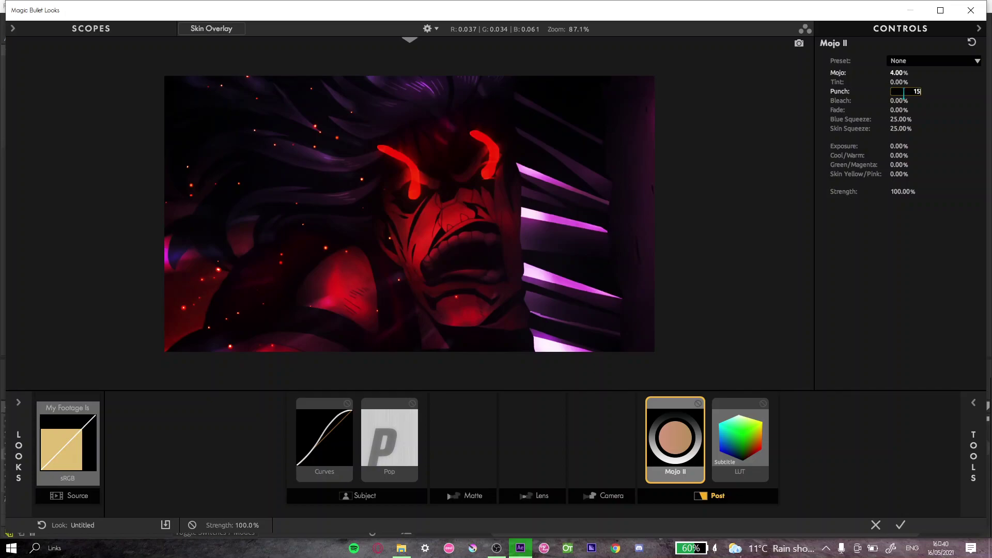
key("Return")
left_click(699, 404)
key("ctrl+z")
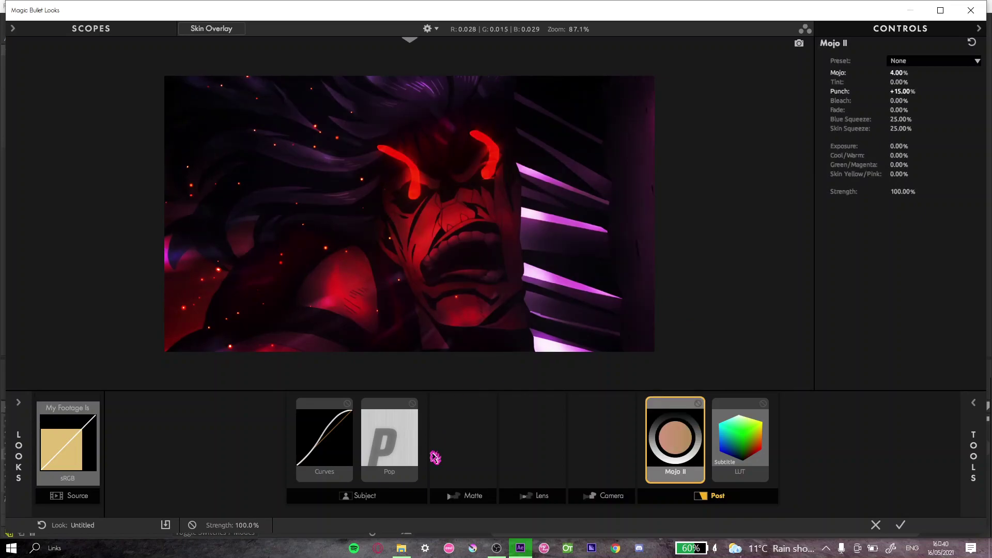
Compare the image with the Pop tool disabled and enabled, including close up on the face
left_click(415, 406)
left_click(413, 404)
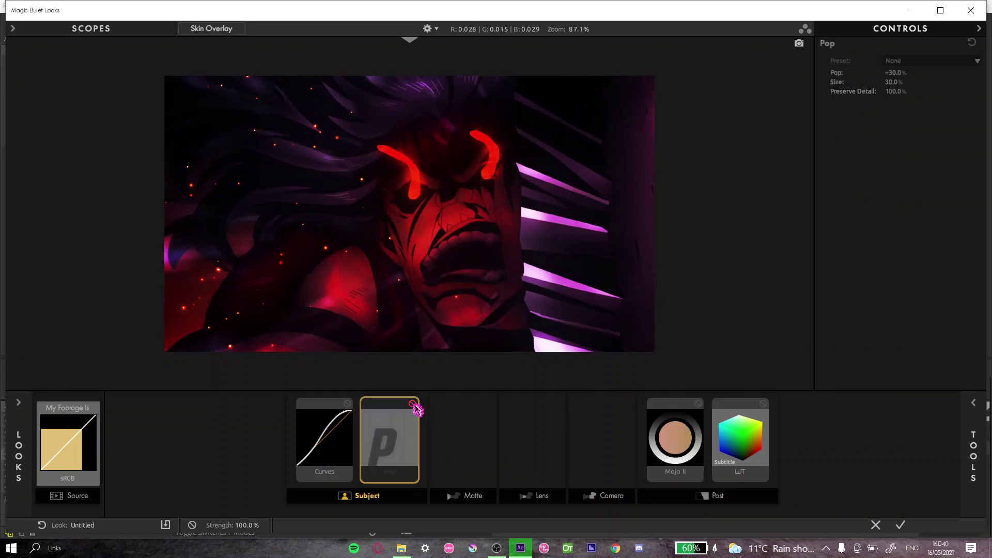
left_click(413, 404)
scroll(417, 411, "up", 3)
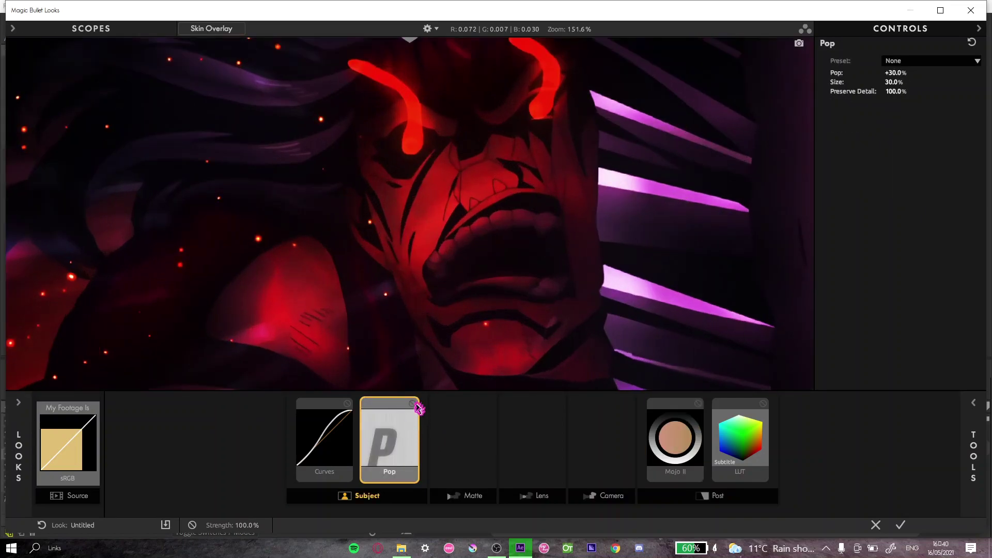
left_click(413, 404)
left_click(413, 404)
scroll(472, 277, "down", 3)
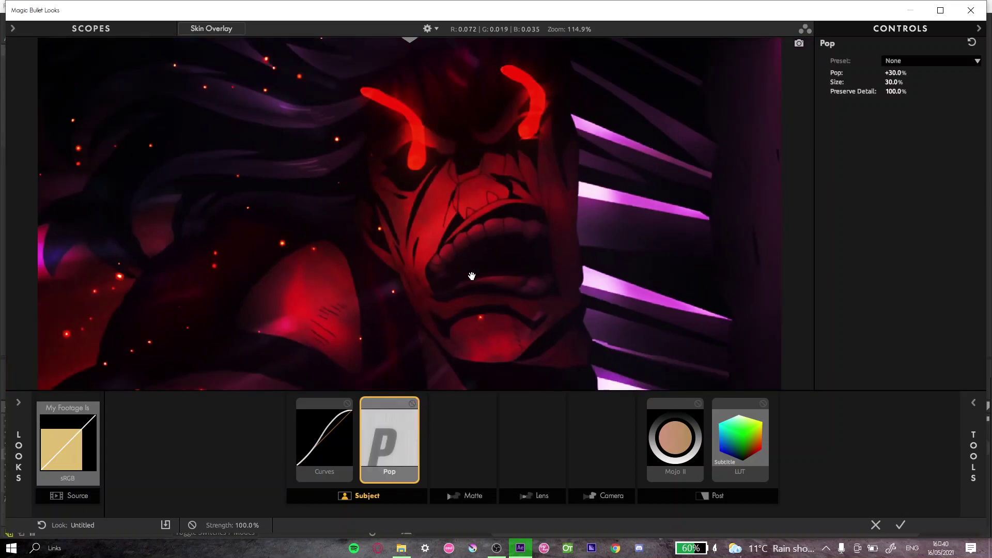
Set the Pop tool's Pop to 50% and Size to 50%
left_click(888, 72)
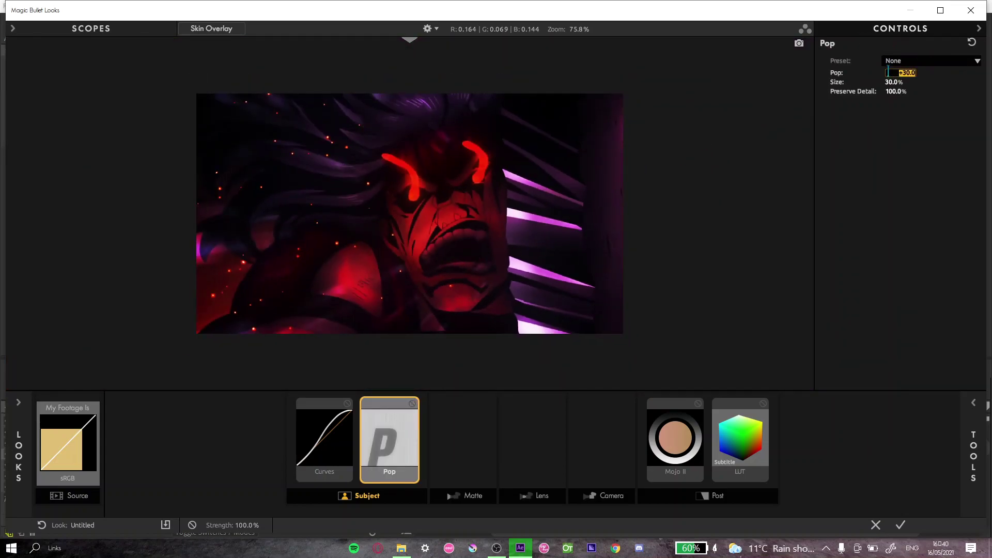
type("50")
key("Return")
left_click(897, 82)
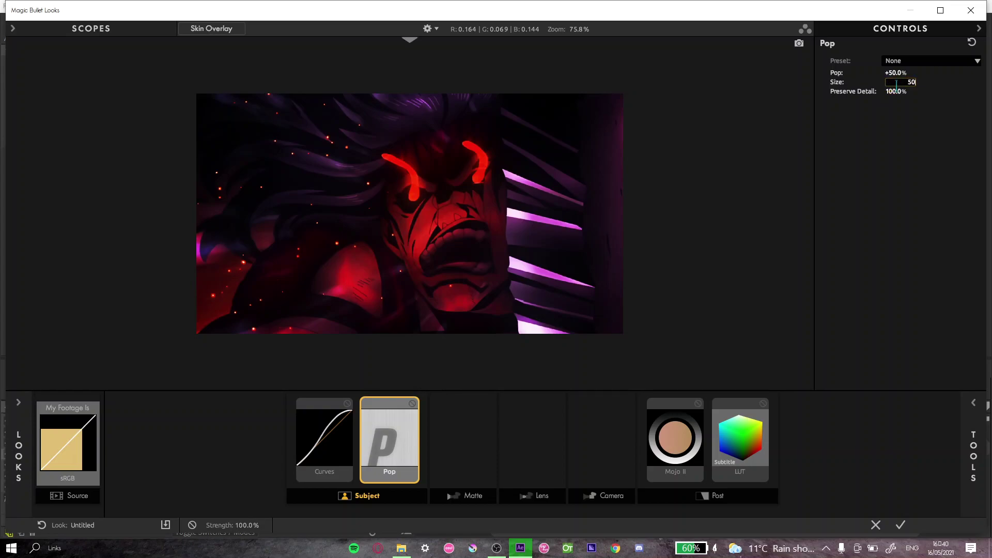
key("Return")
scroll(547, 205, "up", 2)
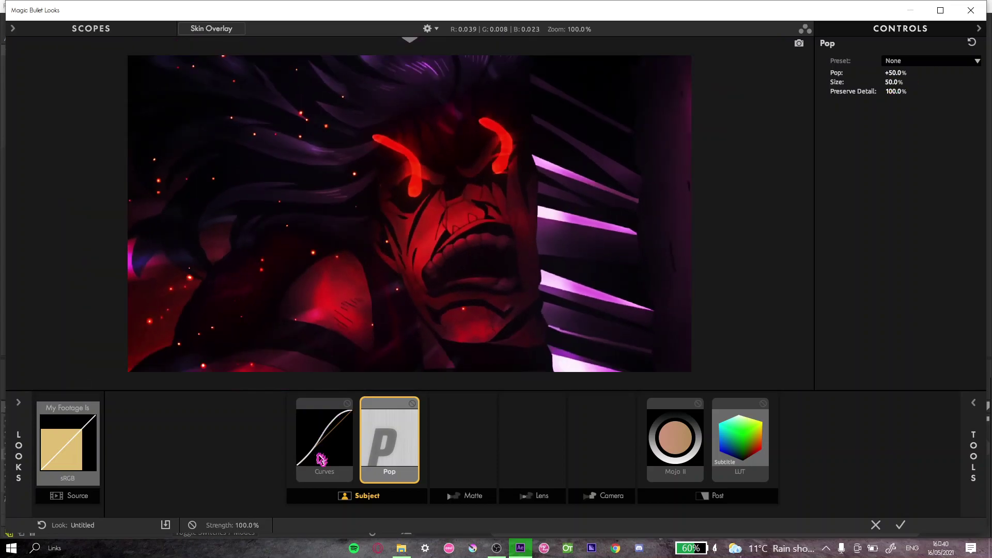
Shift both RGB curve points slightly toward the shadows to brighten the image, and apply the edited look to the layer
left_click(322, 459)
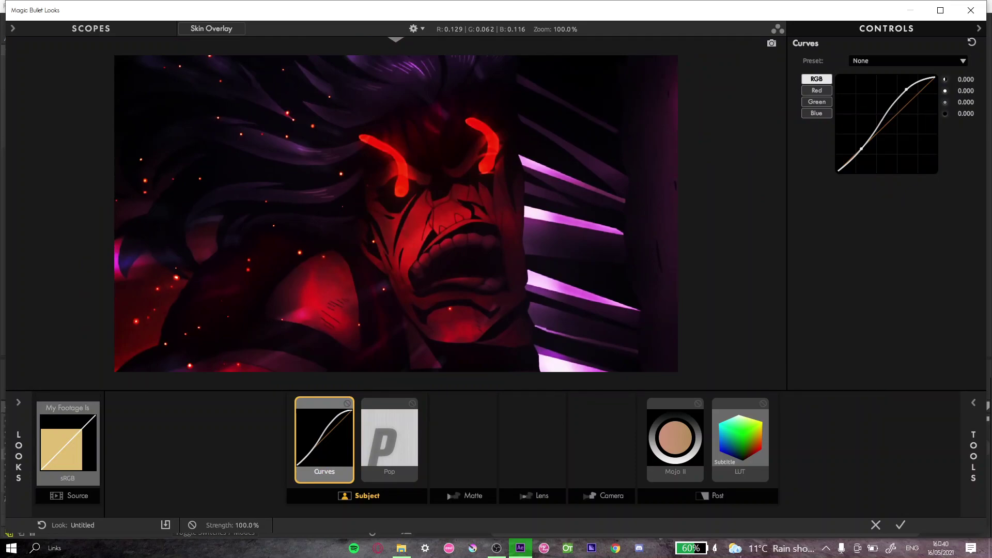
mouse_move(906, 89)
left_mouse_down()
mouse_move(914, 98)
mouse_move(903, 89)
left_mouse_up()
left_click_drag(861, 148, 859, 146)
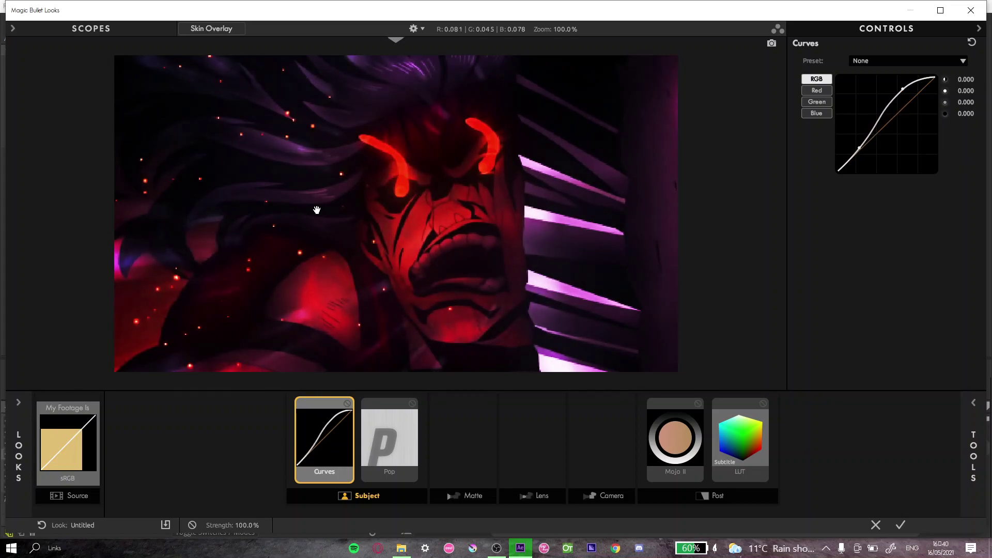
left_click(901, 525)
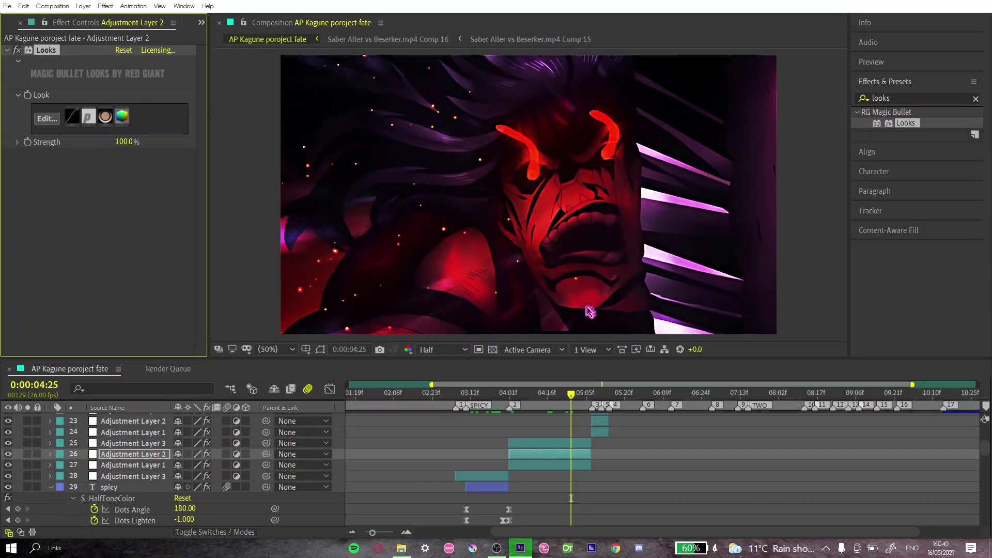
Preview the segment at 0:00:05:22 and bring its adjustment layers into view
left_click_drag(583, 403, 633, 402)
scroll(627, 448, "up", 3)
scroll(639, 434, "up", 1)
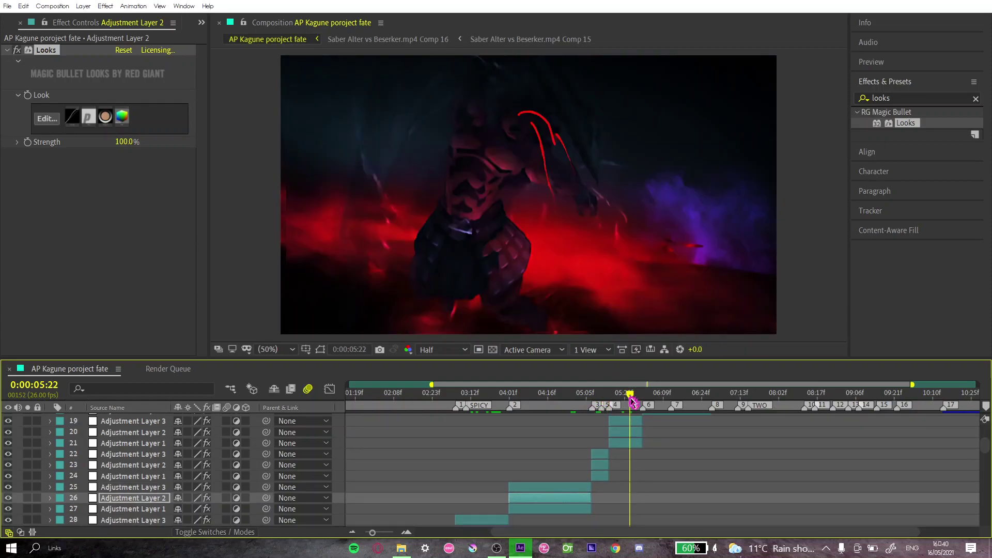
Step through the frames after 0:00:05:22, bring the next segment's adjustment layers into view, and preview it at 0:00:06:24
key("Page_Down")
key("Page_Down")
key("Page_Down")
key("Page_Down")
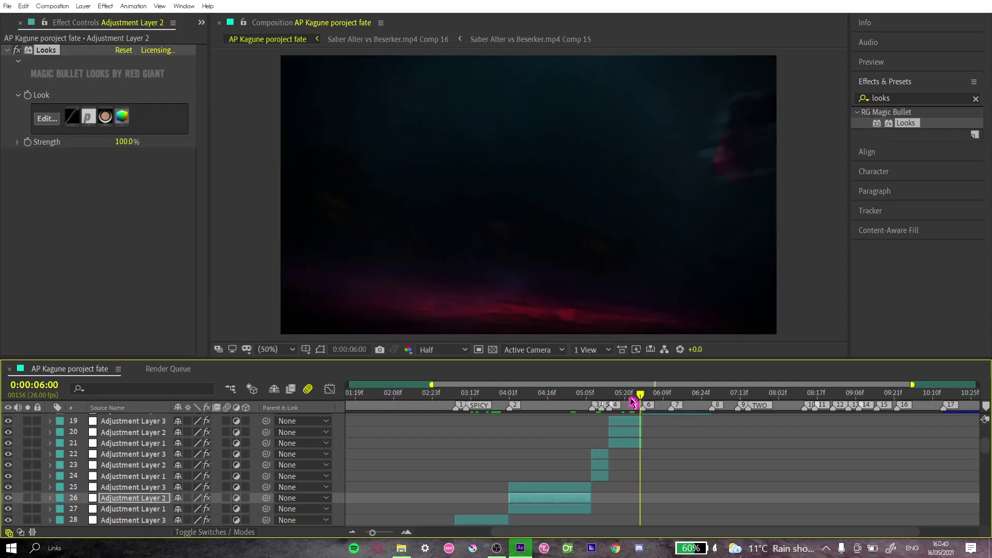
key("Page_Down")
key("Page_Down")
key("Page_Down")
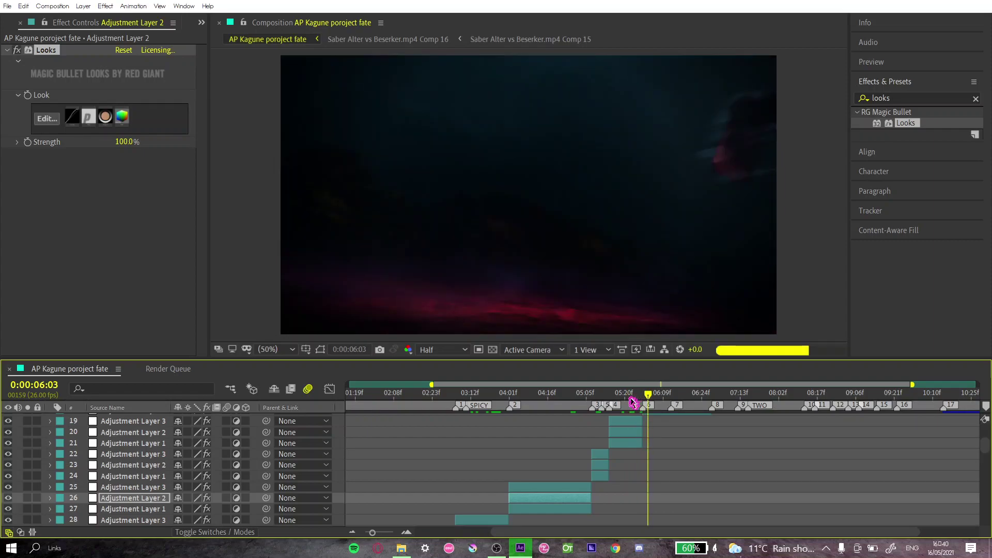
key("Page_Down")
key("Page_Down")
key("Page_Down")
scroll(642, 478, "up", 1)
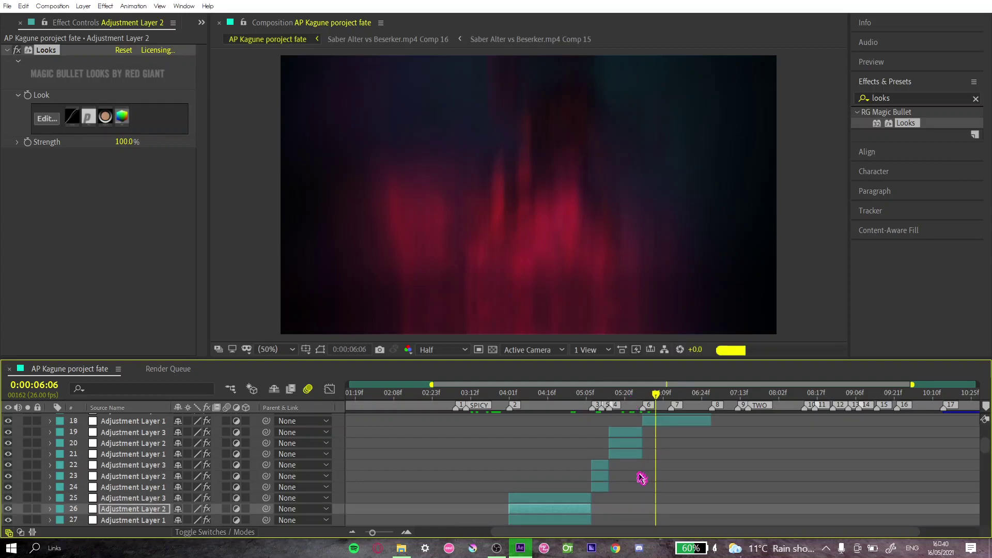
scroll(641, 477, "up", 4)
left_click_drag(657, 394, 703, 413)
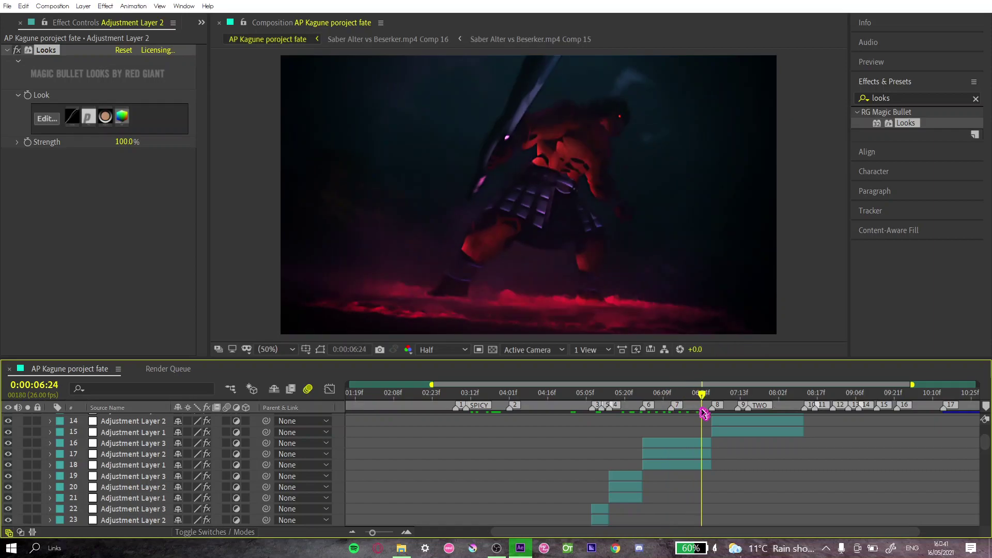
Open the look on this segment's Adjustment Layer 2, set the LUT strength to 50%, and check the image close up
left_click(686, 456)
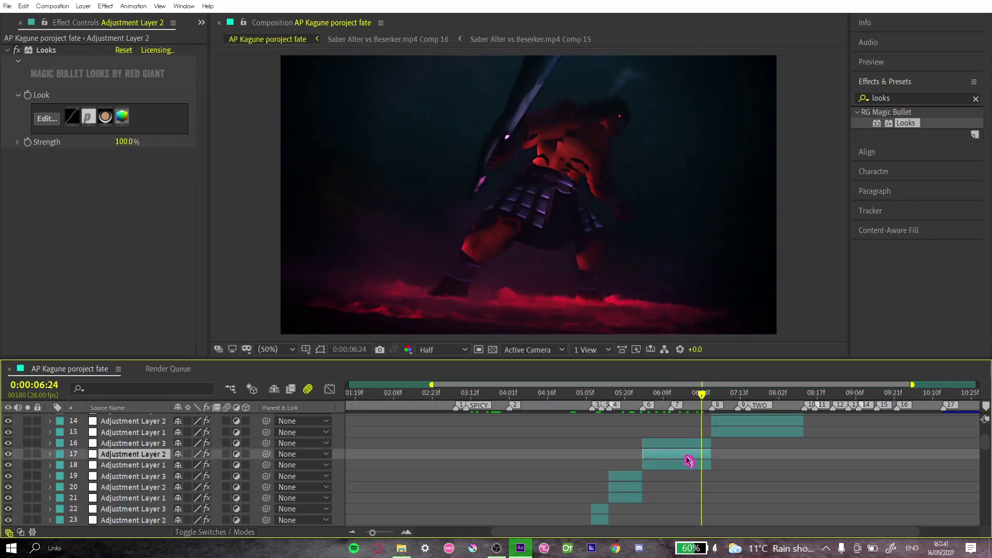
left_click(54, 121)
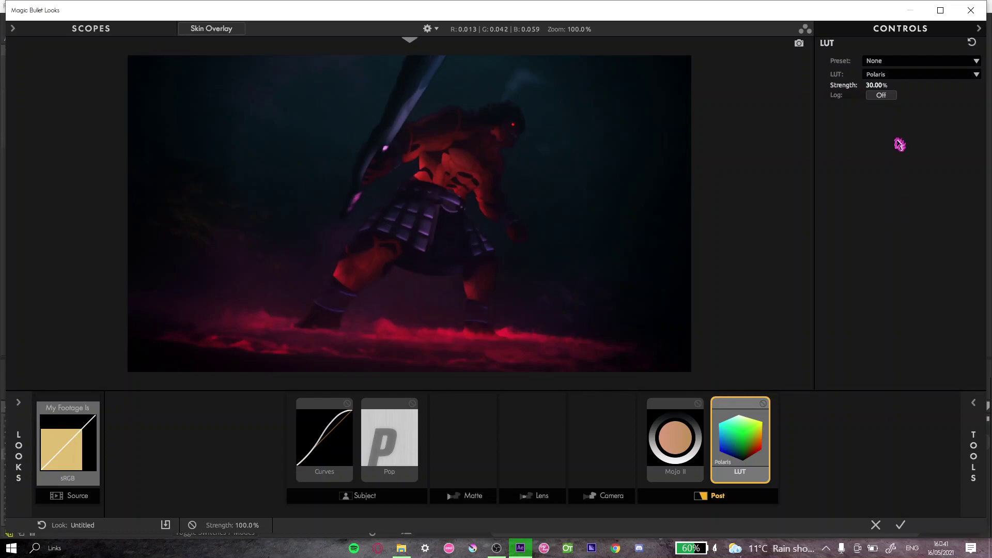
left_click(874, 84)
type("50")
key("Return")
scroll(315, 208, "up", 5)
scroll(471, 247, "up", 3)
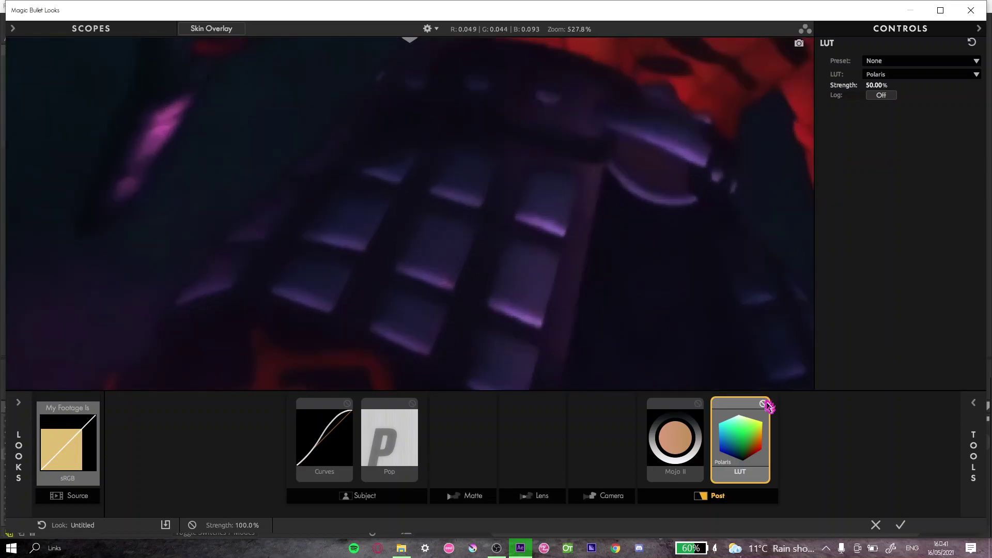
scroll(674, 331, "down", 6)
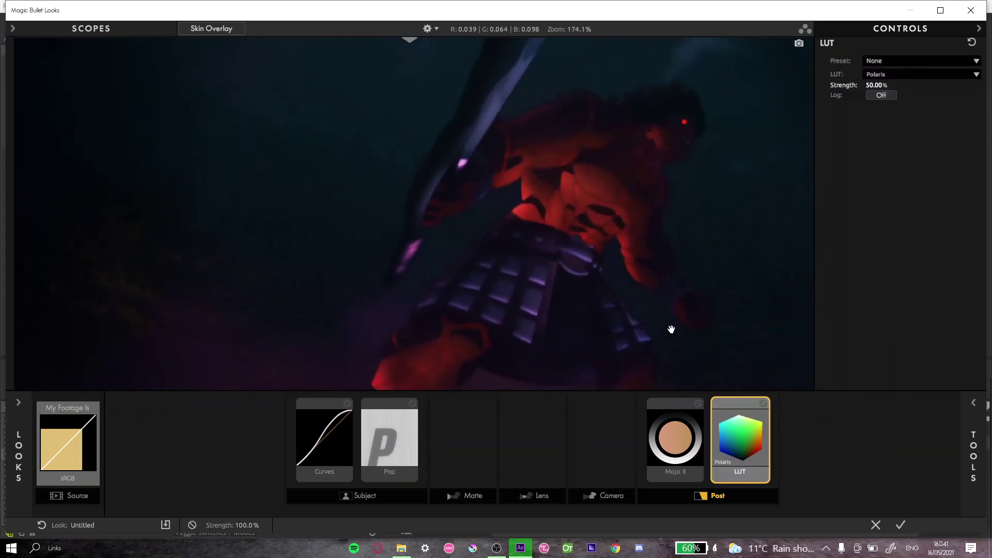
scroll(664, 332, "down", 3)
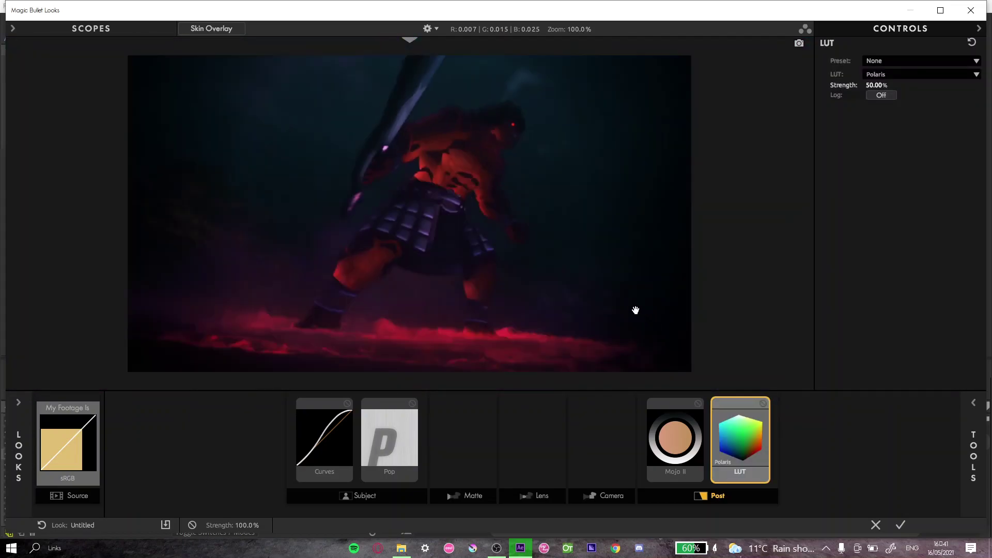
Set Mojo II's Punch to +10% and compare the image with the tool disabled and enabled
left_click(698, 404)
left_click(698, 404)
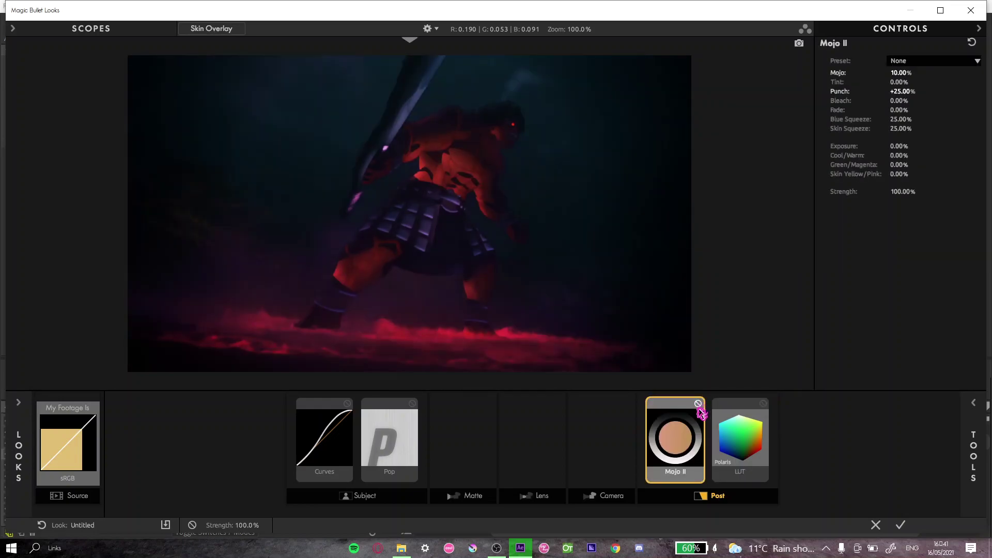
left_click(905, 91)
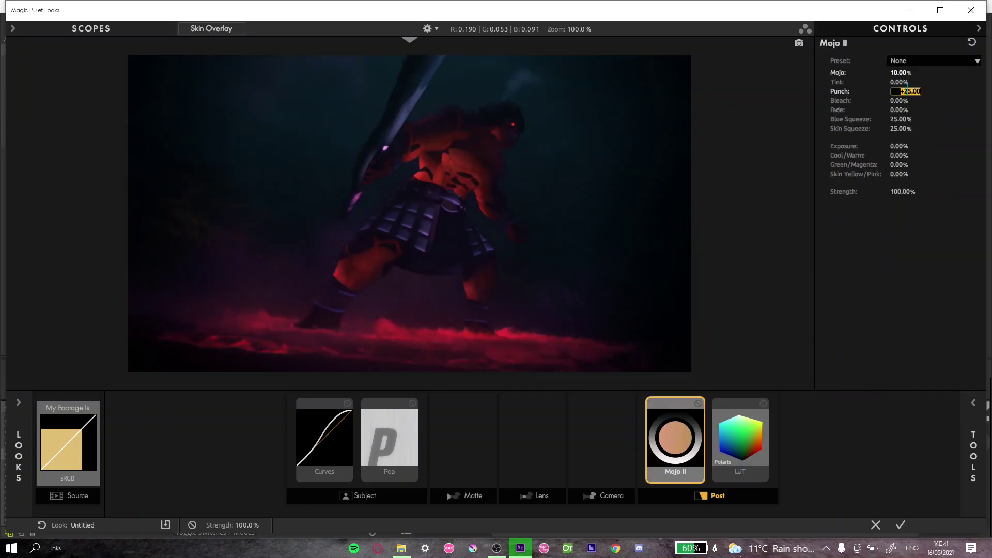
type("105.00")
key("Return")
left_click(909, 92)
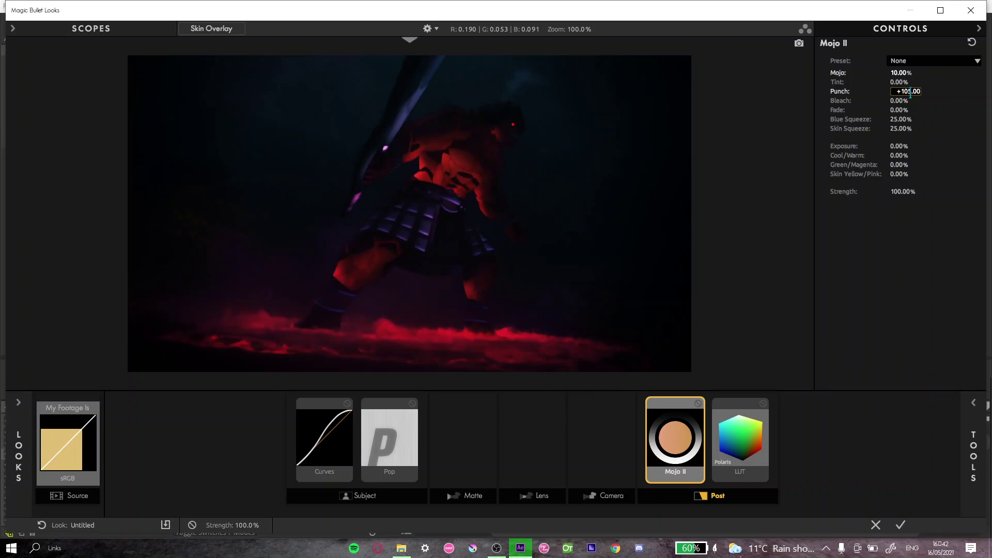
key("Return")
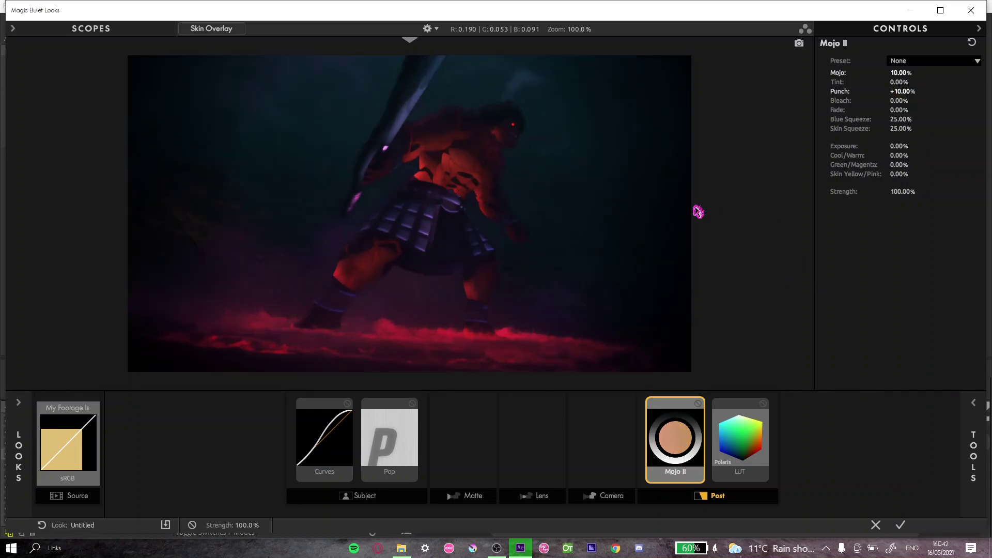
left_click(698, 403)
left_click(697, 405)
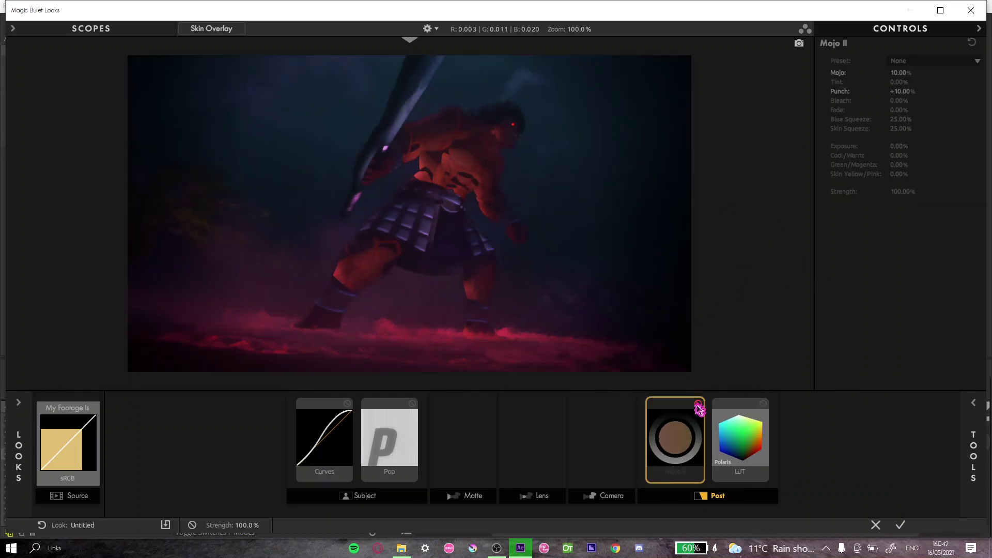
left_click(698, 403)
Shift the lower RGB curve point slightly to brighten the shadows, and compare the image with Pop disabled and enabled
left_click(345, 435)
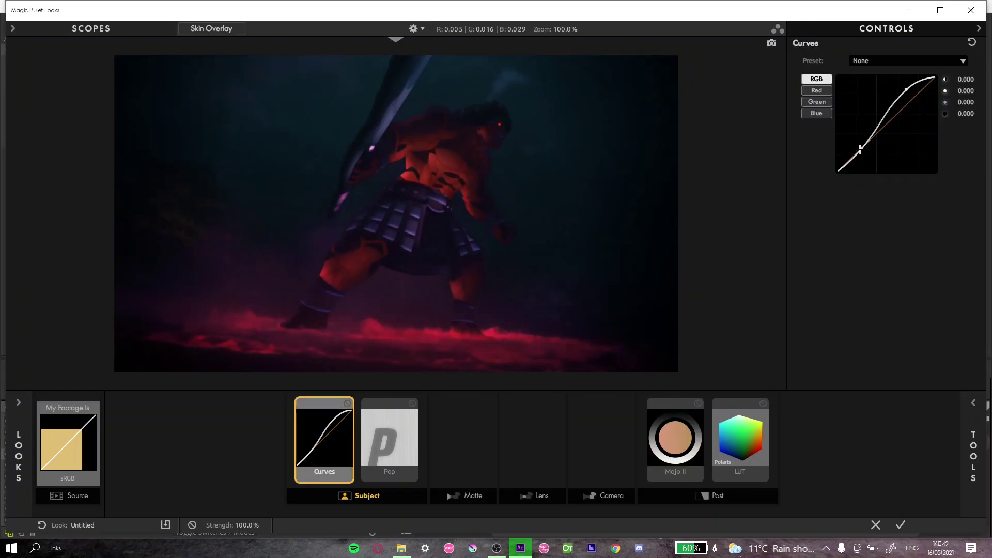
left_click_drag(861, 149, 857, 148)
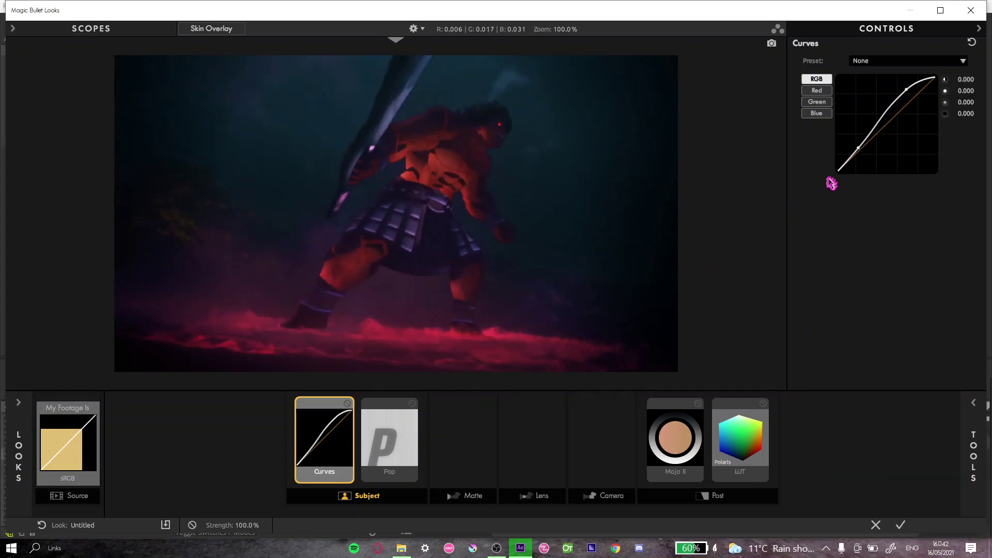
left_click(367, 444)
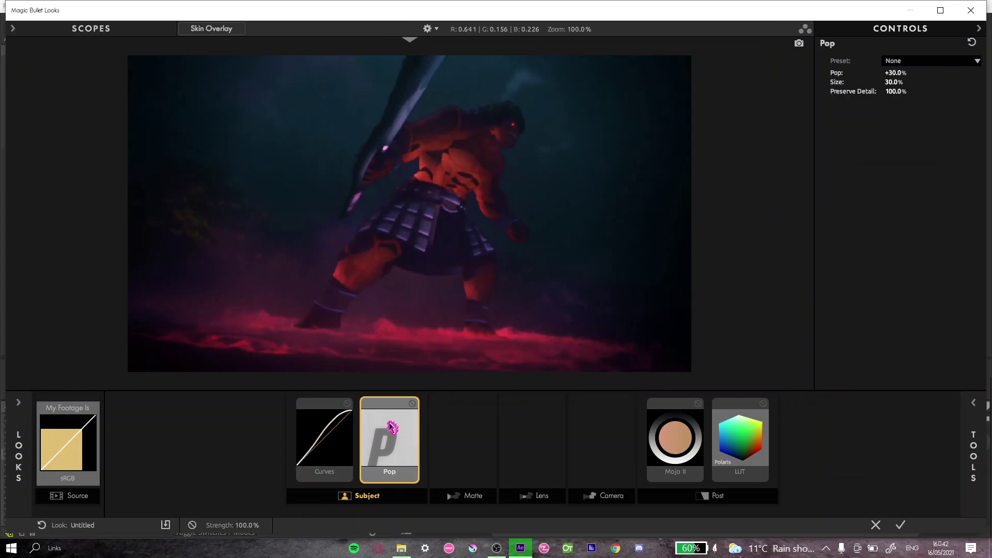
left_click(412, 404)
left_click(412, 403)
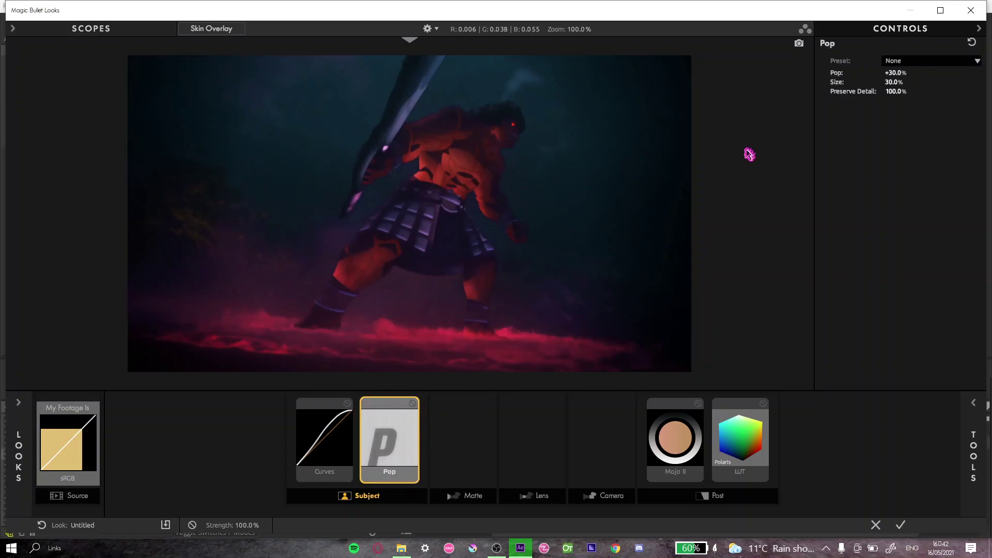
Set the Pop tool's Pop to +75% and Size to 50%, check its effect, and apply the edited look to the layer
left_click(894, 72)
key("Return")
left_click(887, 82)
type("50")
key("Return")
left_click(414, 404)
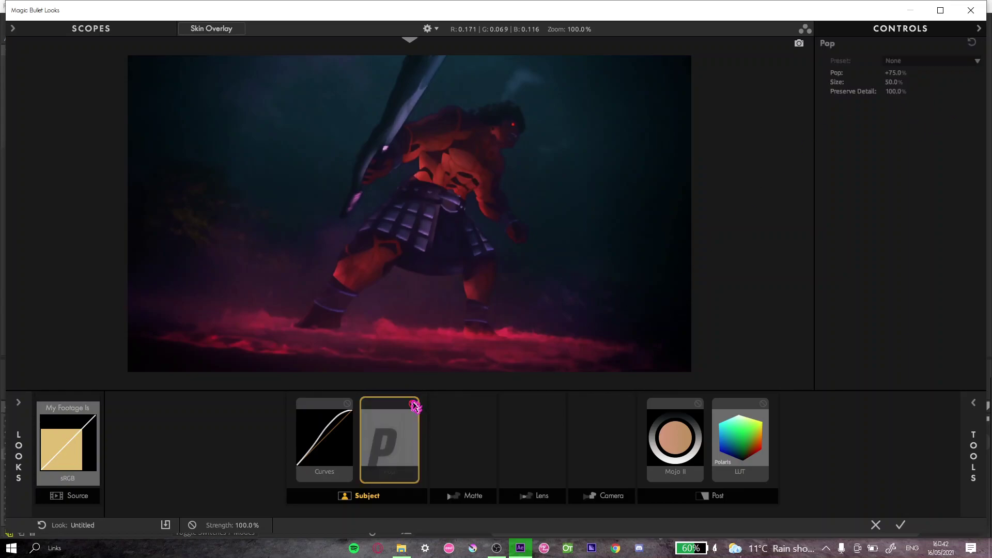
left_click(413, 403)
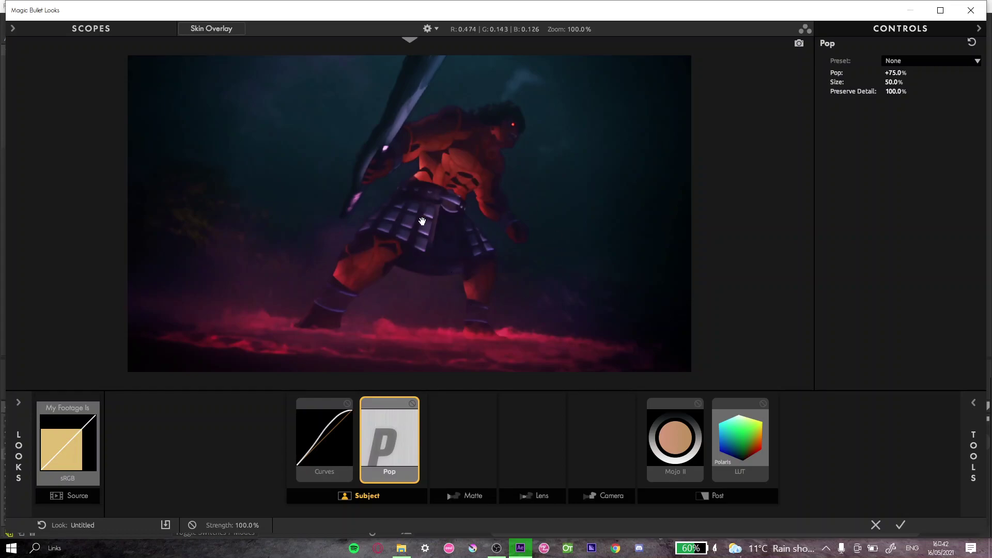
left_click(900, 525)
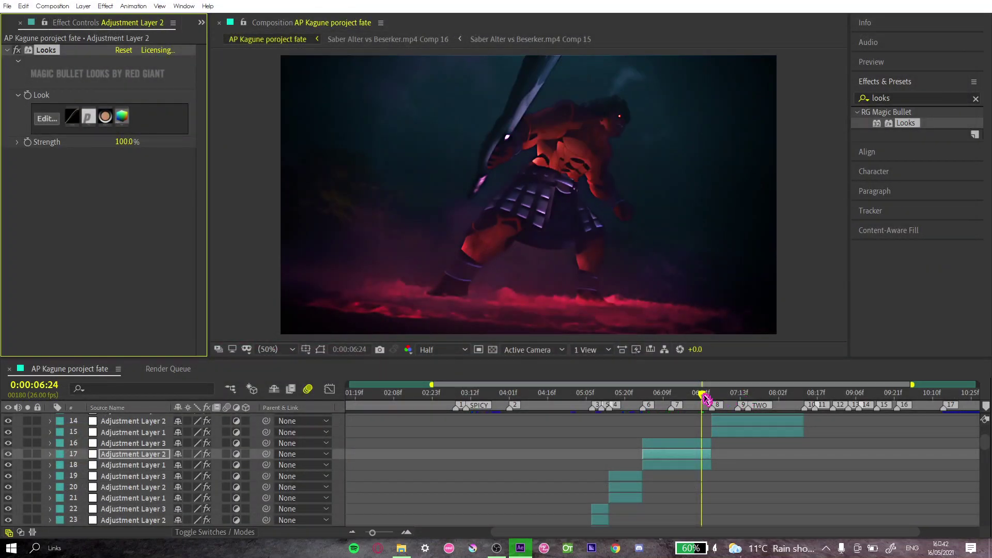
Bring the TWO segment's adjustment layers into view, select its Adjustment Layer 2, and preview the segment at 0:00:08:01
left_click_drag(705, 398, 731, 399)
scroll(763, 468, "up", 2)
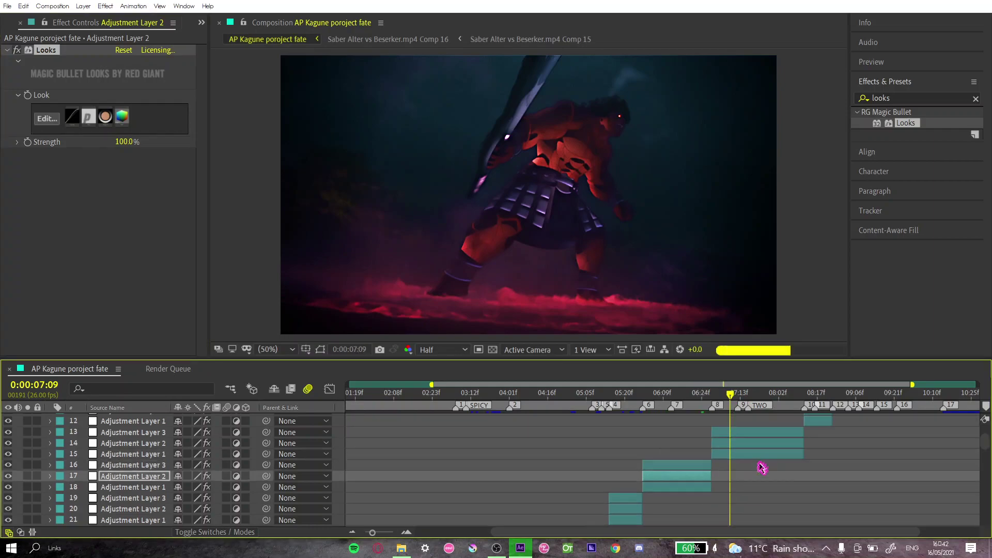
scroll(763, 467, "up", 2)
left_click(769, 466)
left_click_drag(744, 397, 778, 401)
Move the "toes" and "two" text layers directly beneath the segment's Adjustment Layer 3 and collapse their keyframed properties
scroll(768, 449, "down", 10)
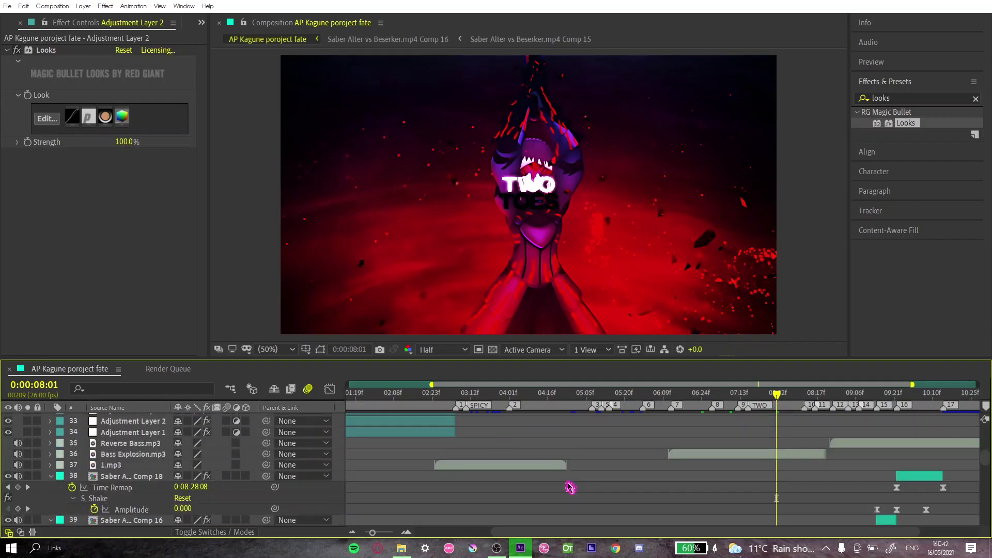
scroll(612, 483, "down", 5)
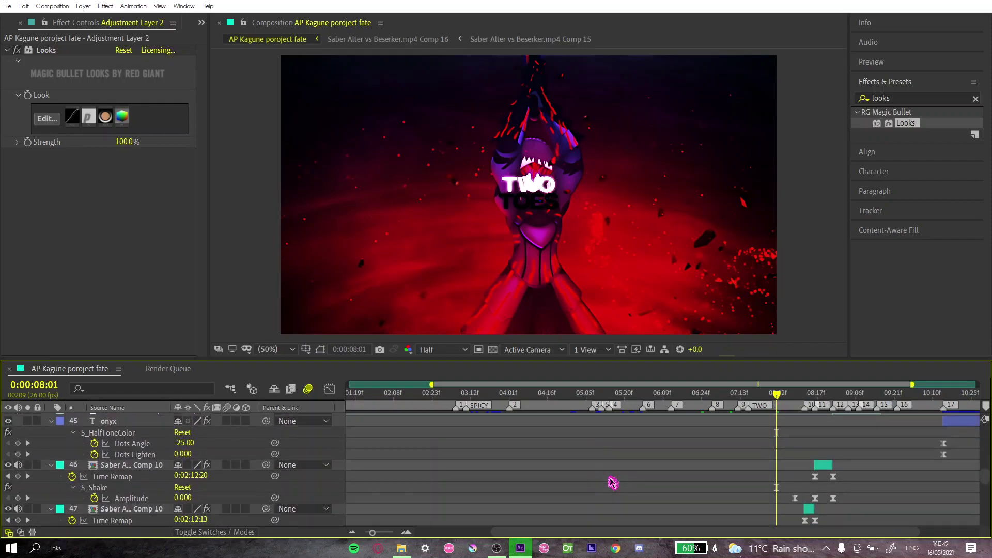
left_click(775, 435)
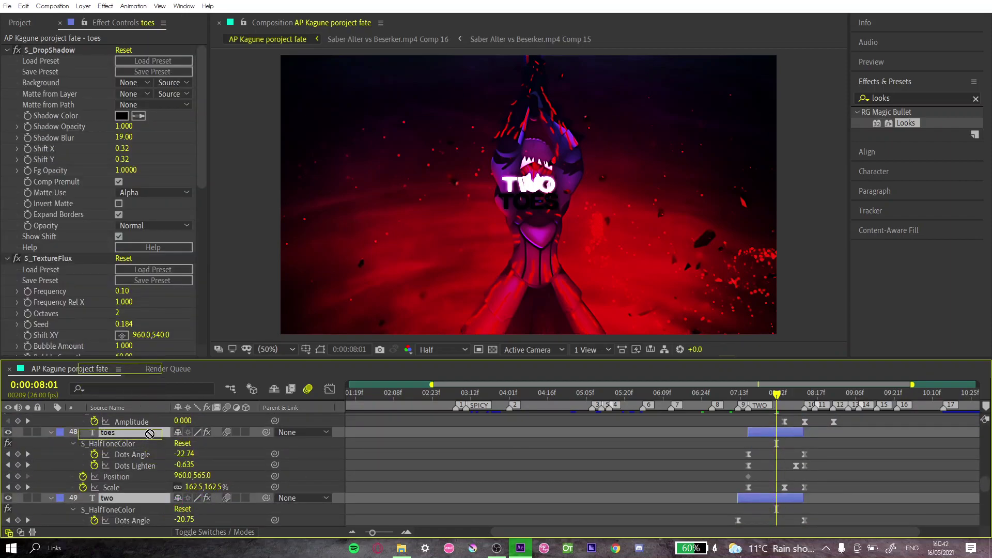
scroll(149, 433, "up", 8)
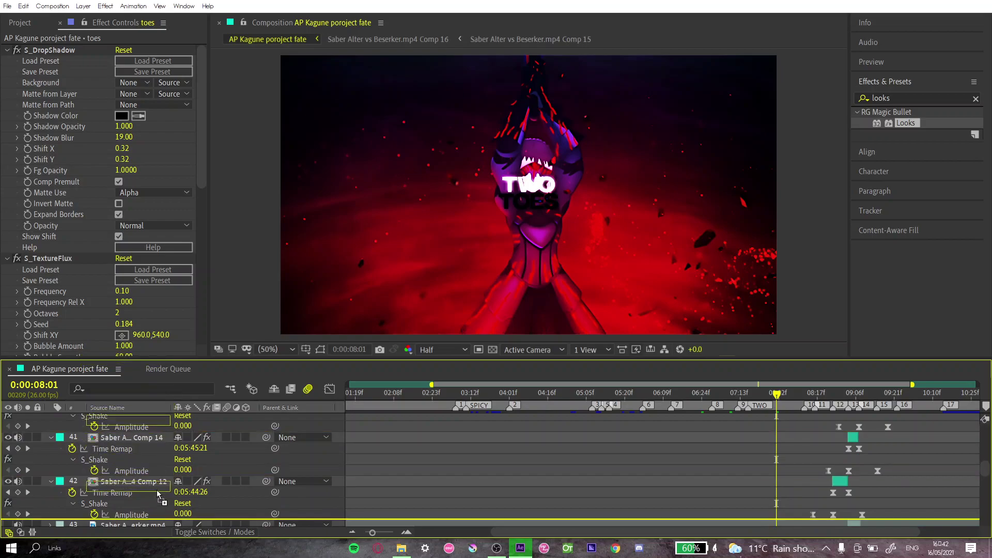
scroll(155, 502, "down", 5)
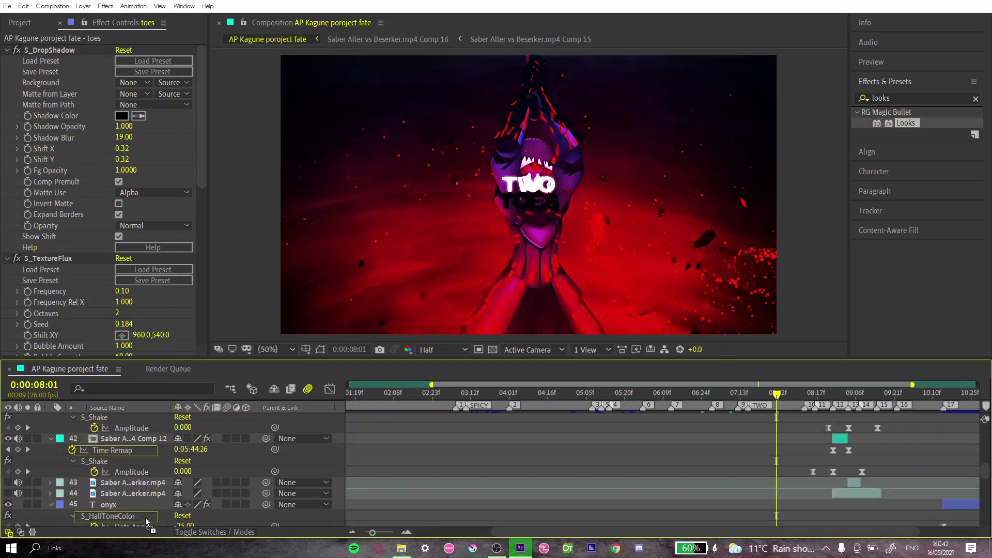
left_click_drag(146, 522, 161, 435)
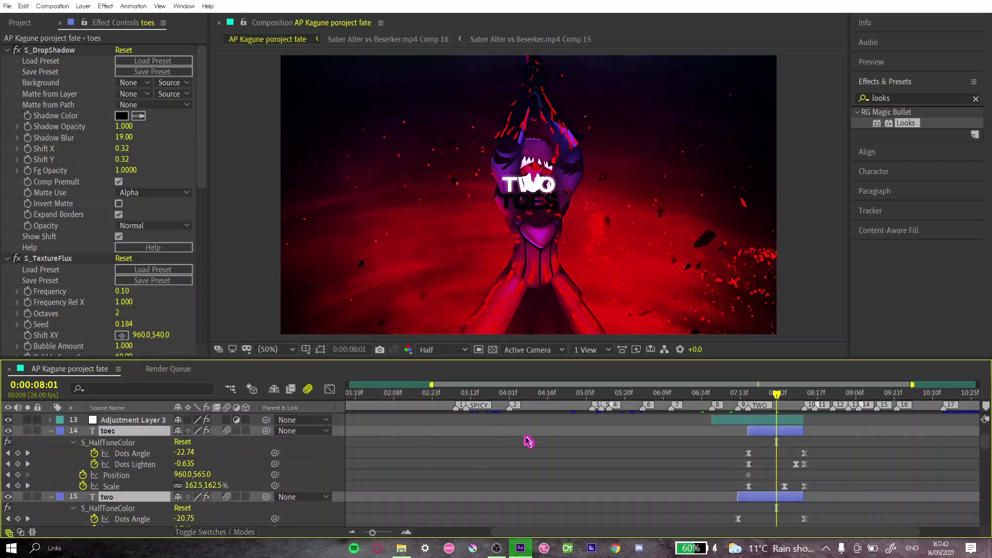
key("u")
left_click(690, 454)
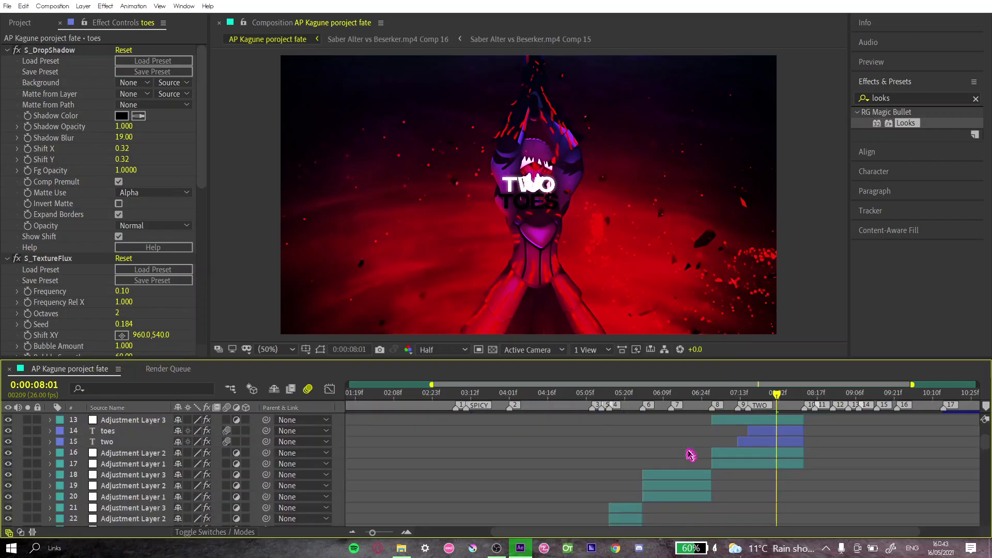
Review the remaining segments' grading, including the frames at 0:00:09:01, 0:00:08:19 and 0:00:09:12, and return to 0:00:00:00
left_click_drag(792, 396, 843, 404)
scroll(862, 444, "up", 2)
scroll(858, 456, "up", 2)
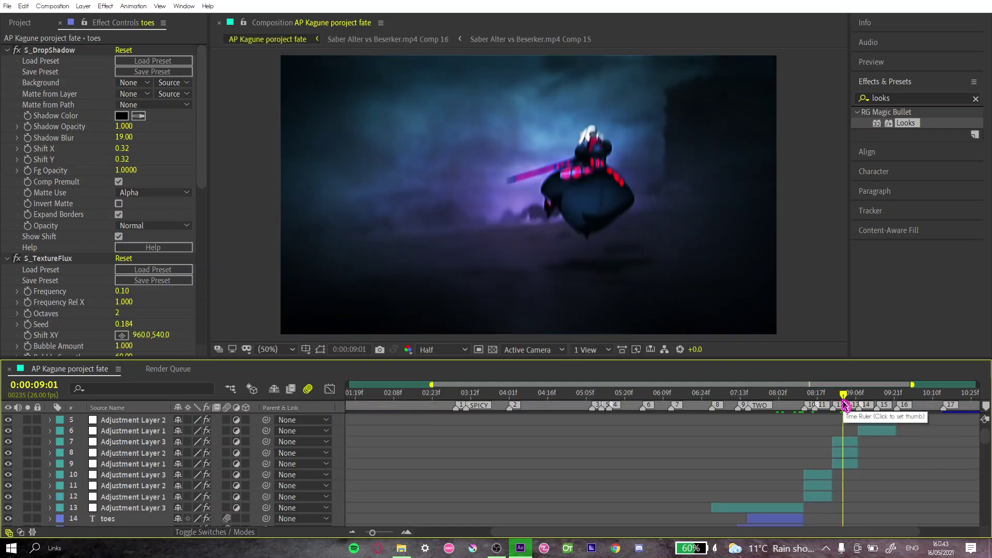
left_click_drag(829, 404, 823, 400)
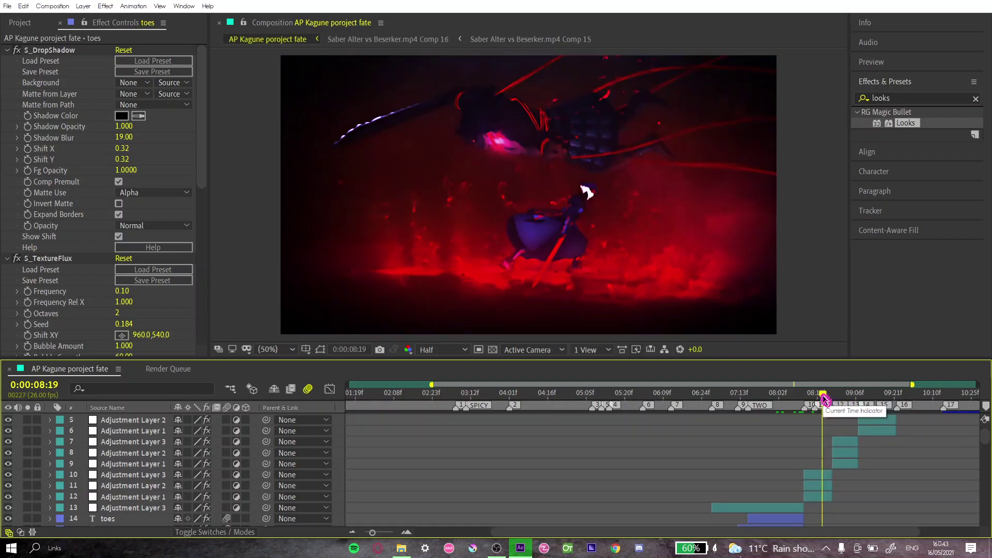
left_click_drag(824, 400, 873, 438)
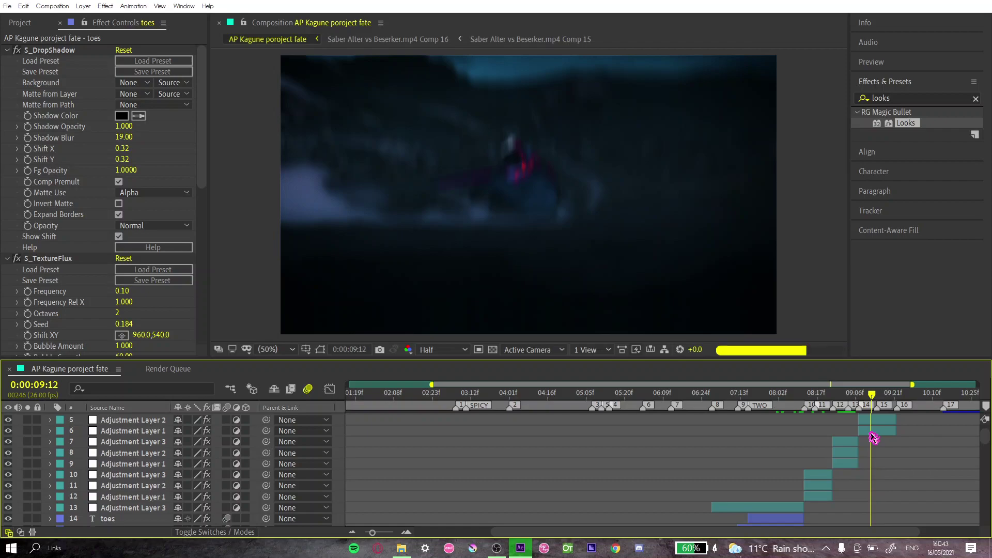
scroll(875, 423, "up", 2)
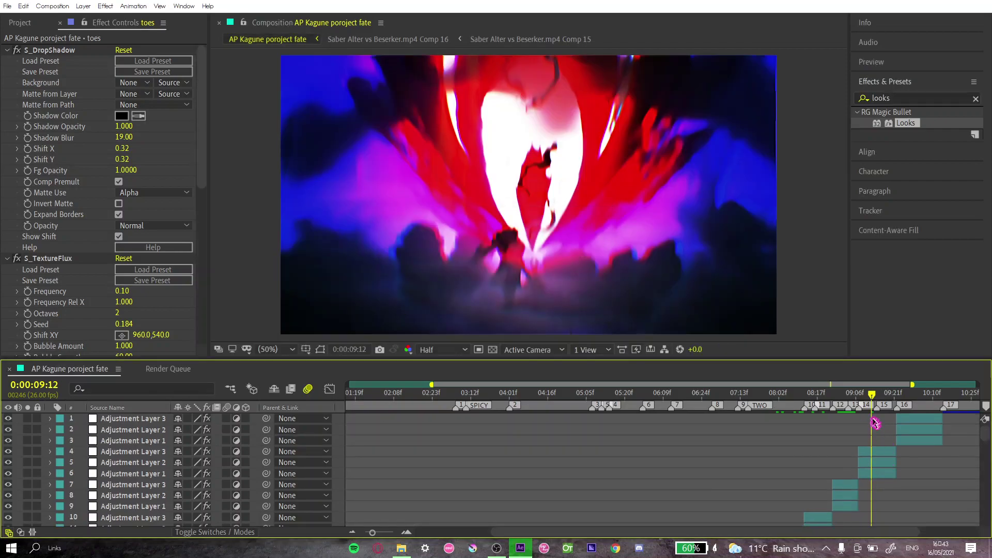
left_click_drag(872, 396, 930, 430)
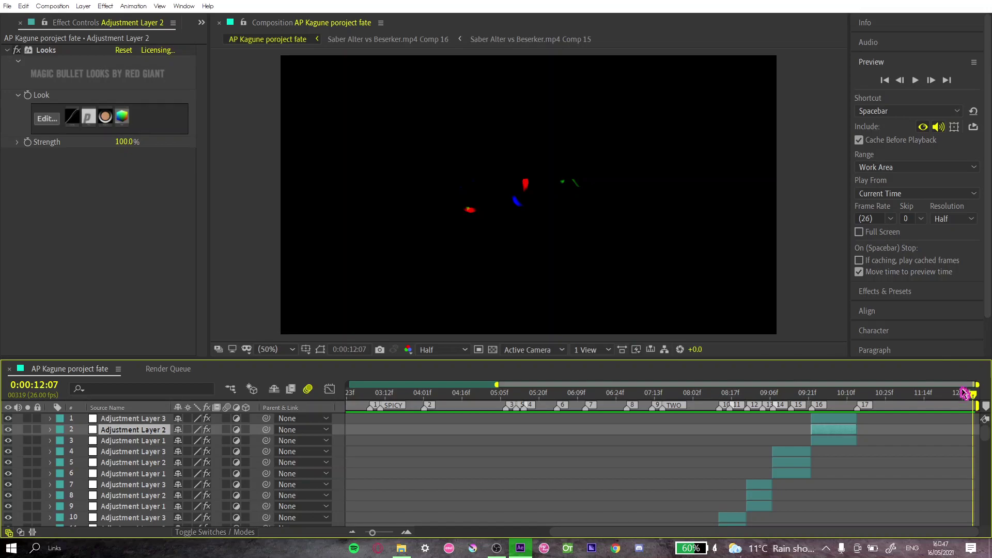
left_click_drag(964, 393, 248, 458)
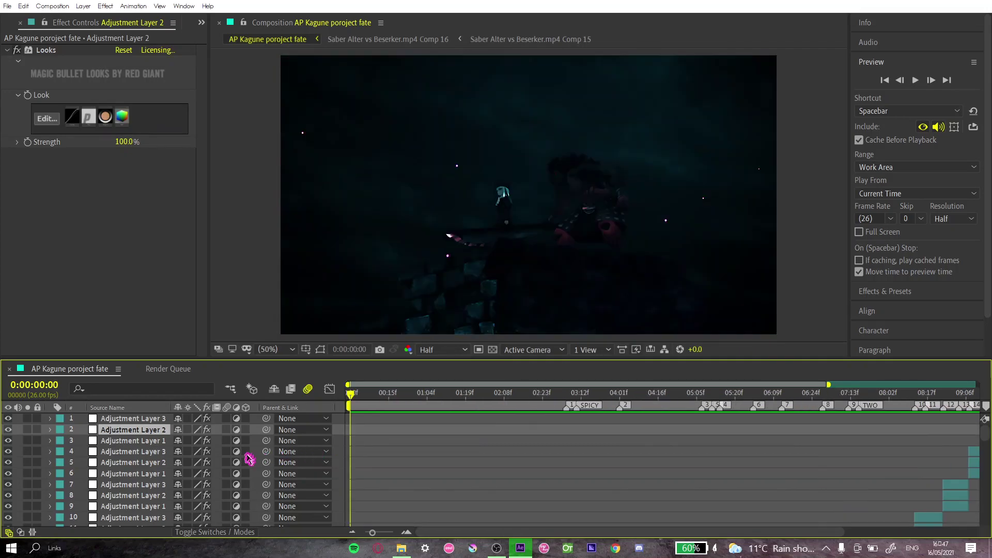